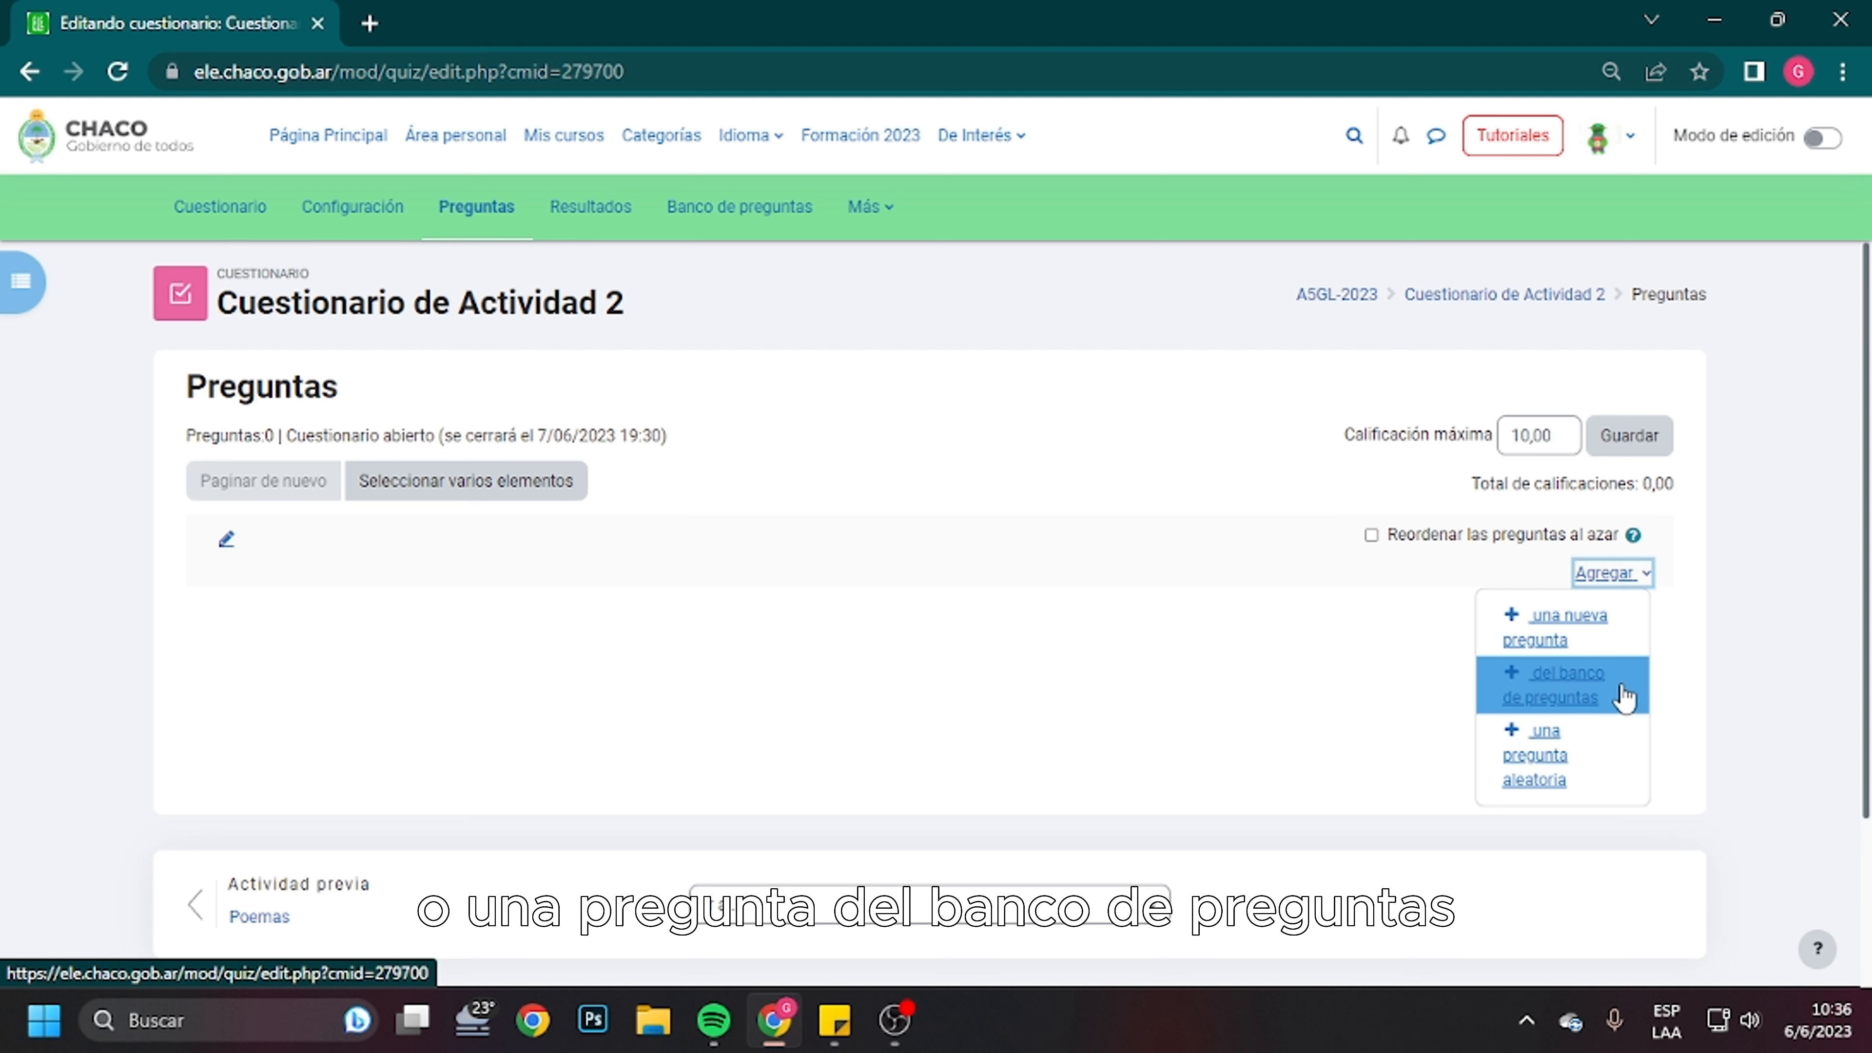
Add the questions Preg3ArrastrarSoltarsobreTexto, Preg4, Preg 9, Preg5, Preg 8 and Preg1 from the question bank to the quiz
click(1623, 697)
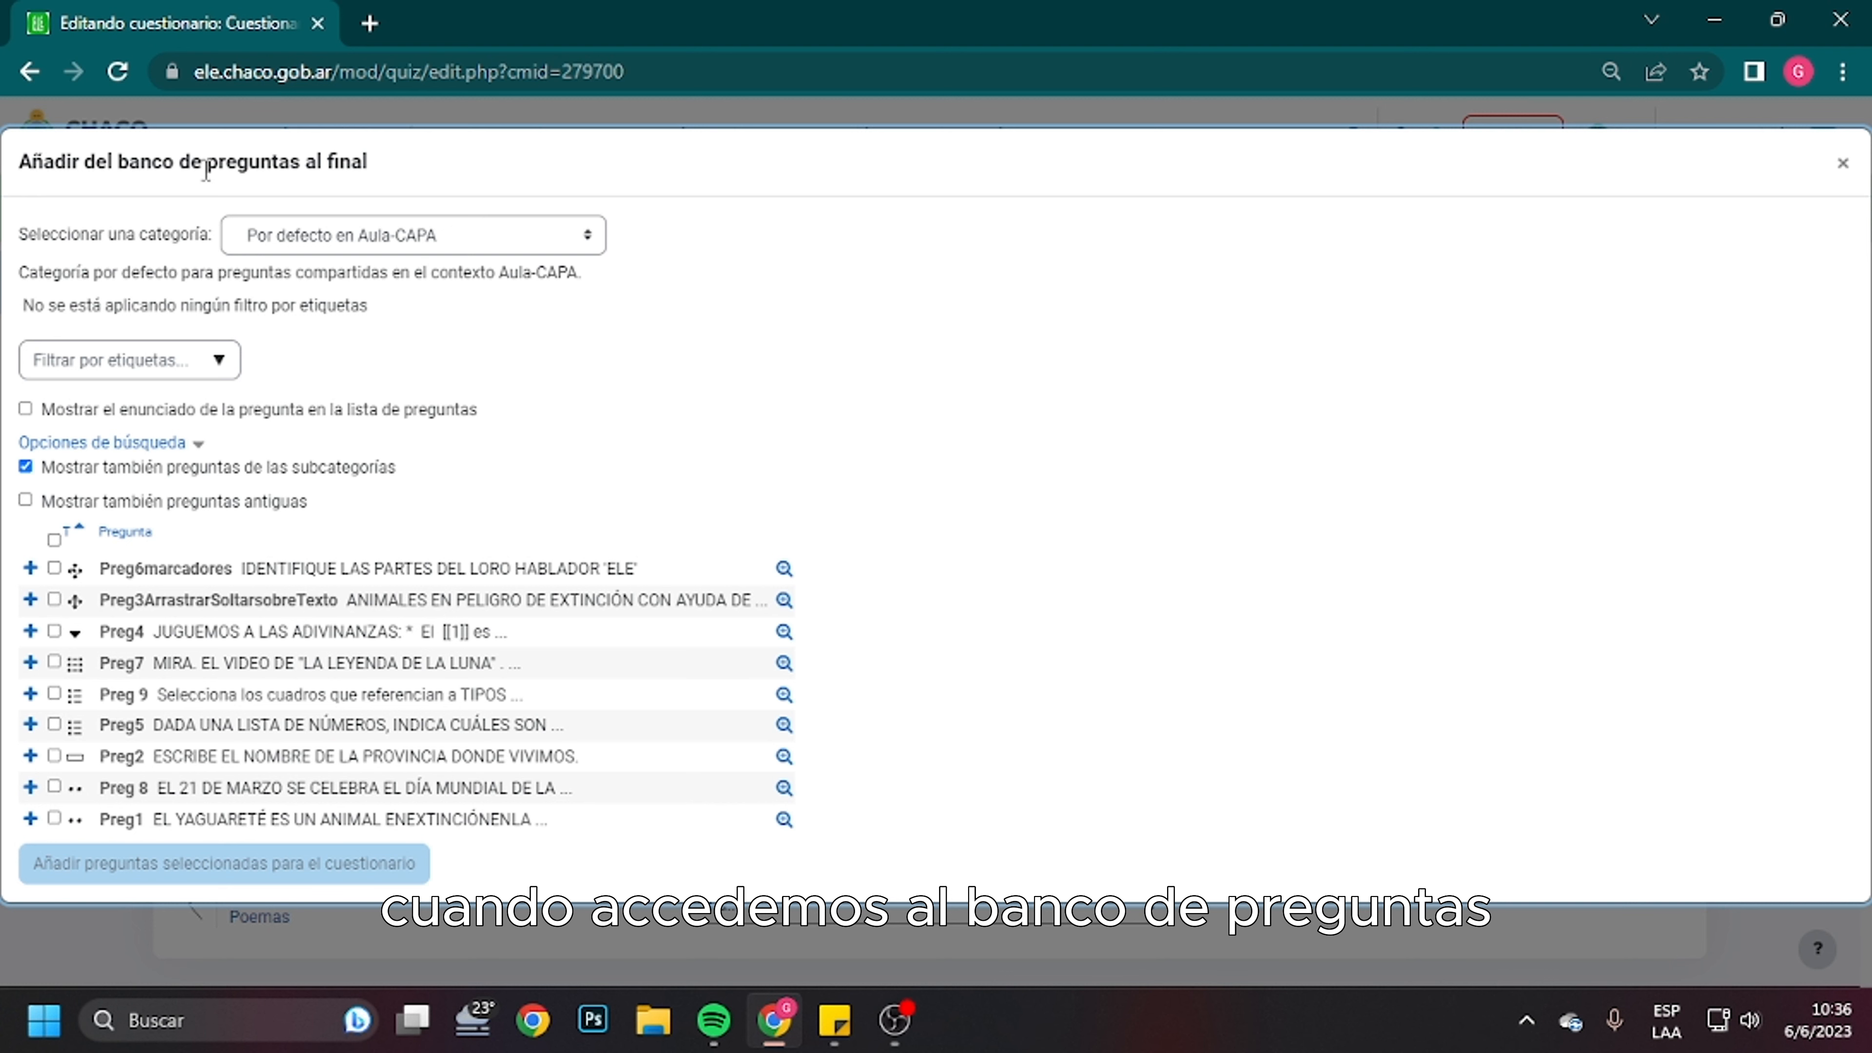
click(53, 599)
click(54, 631)
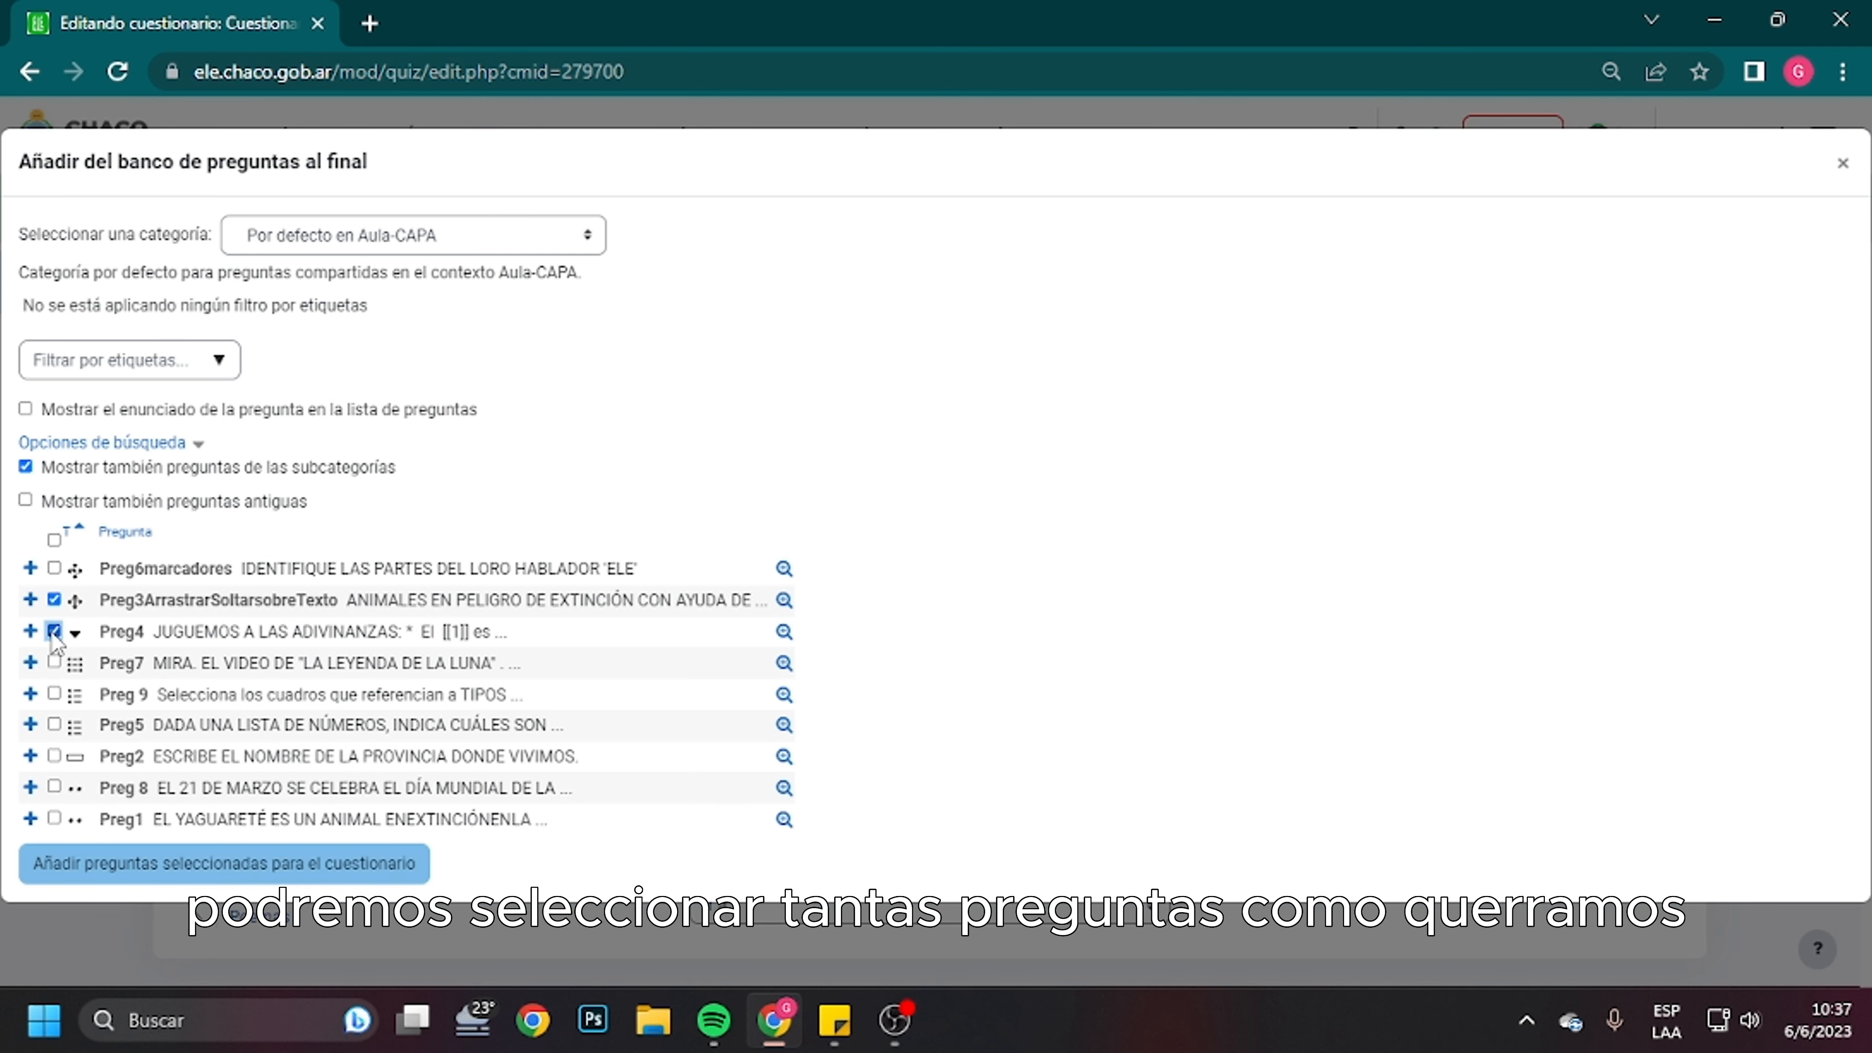
click(54, 694)
click(54, 724)
click(54, 787)
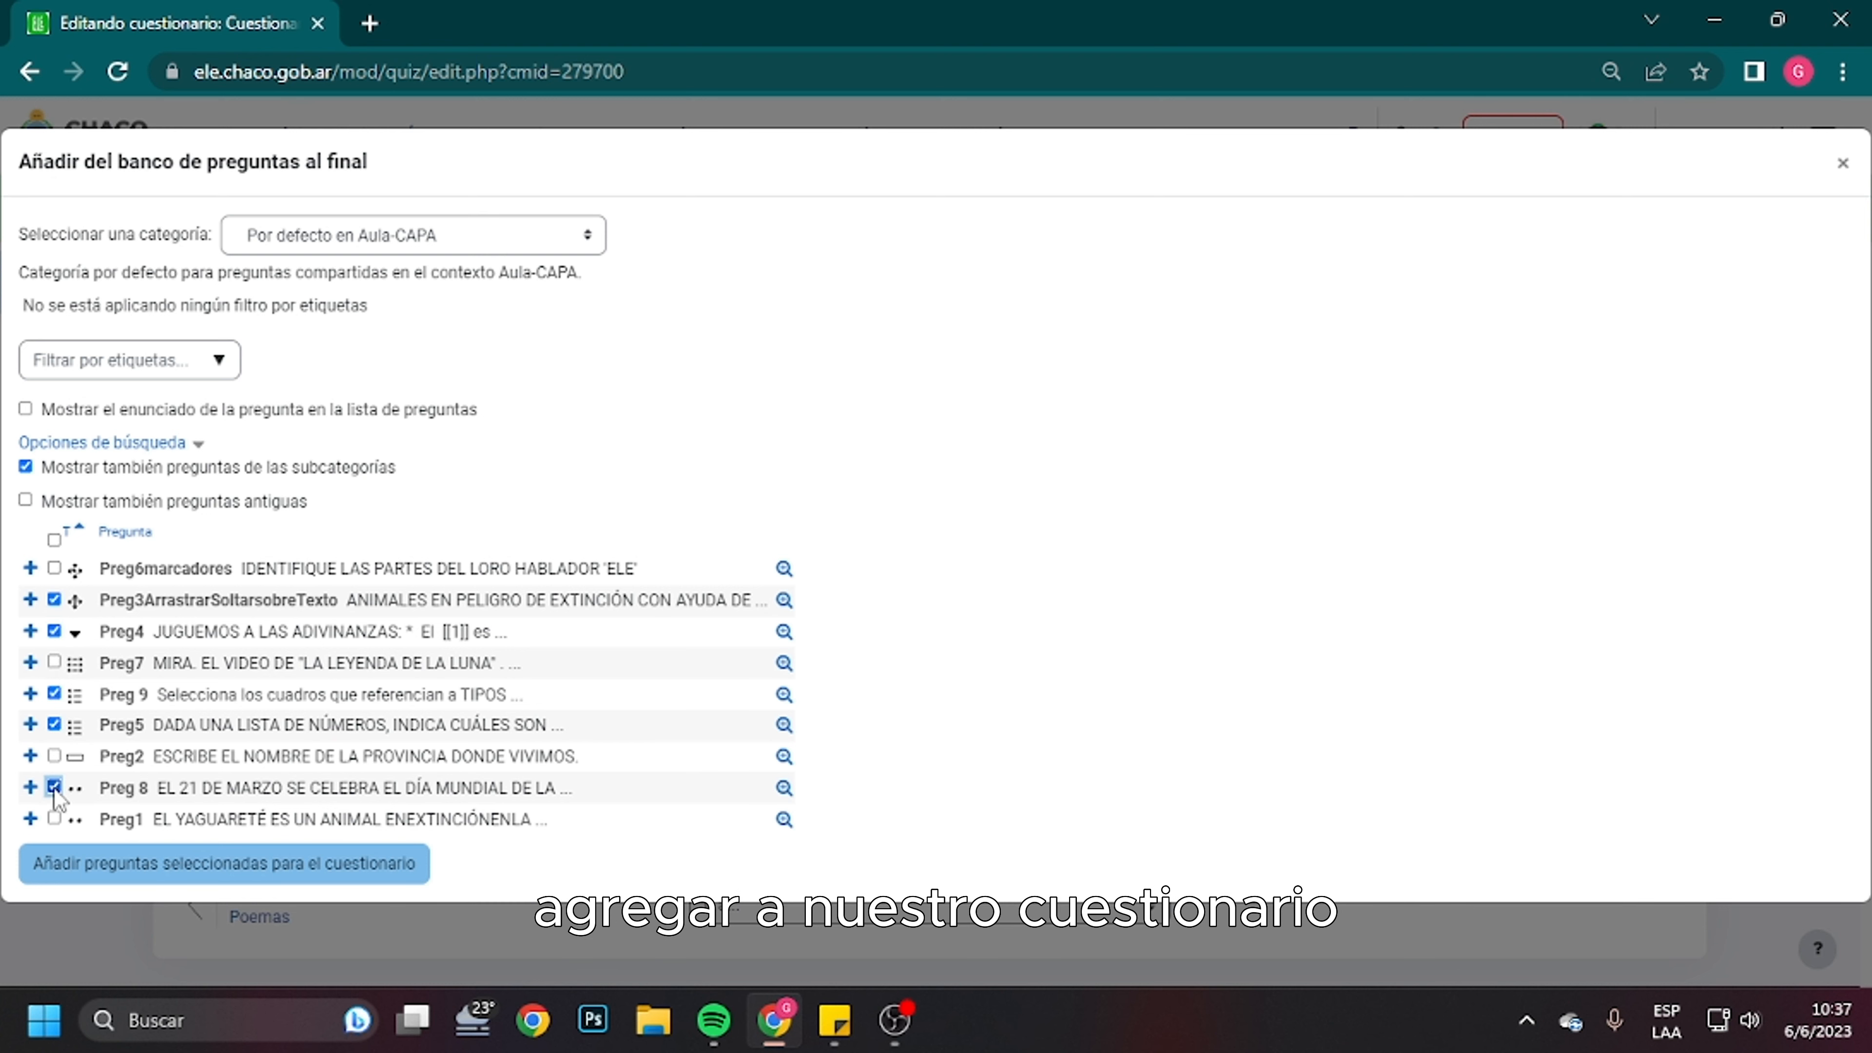
click(53, 818)
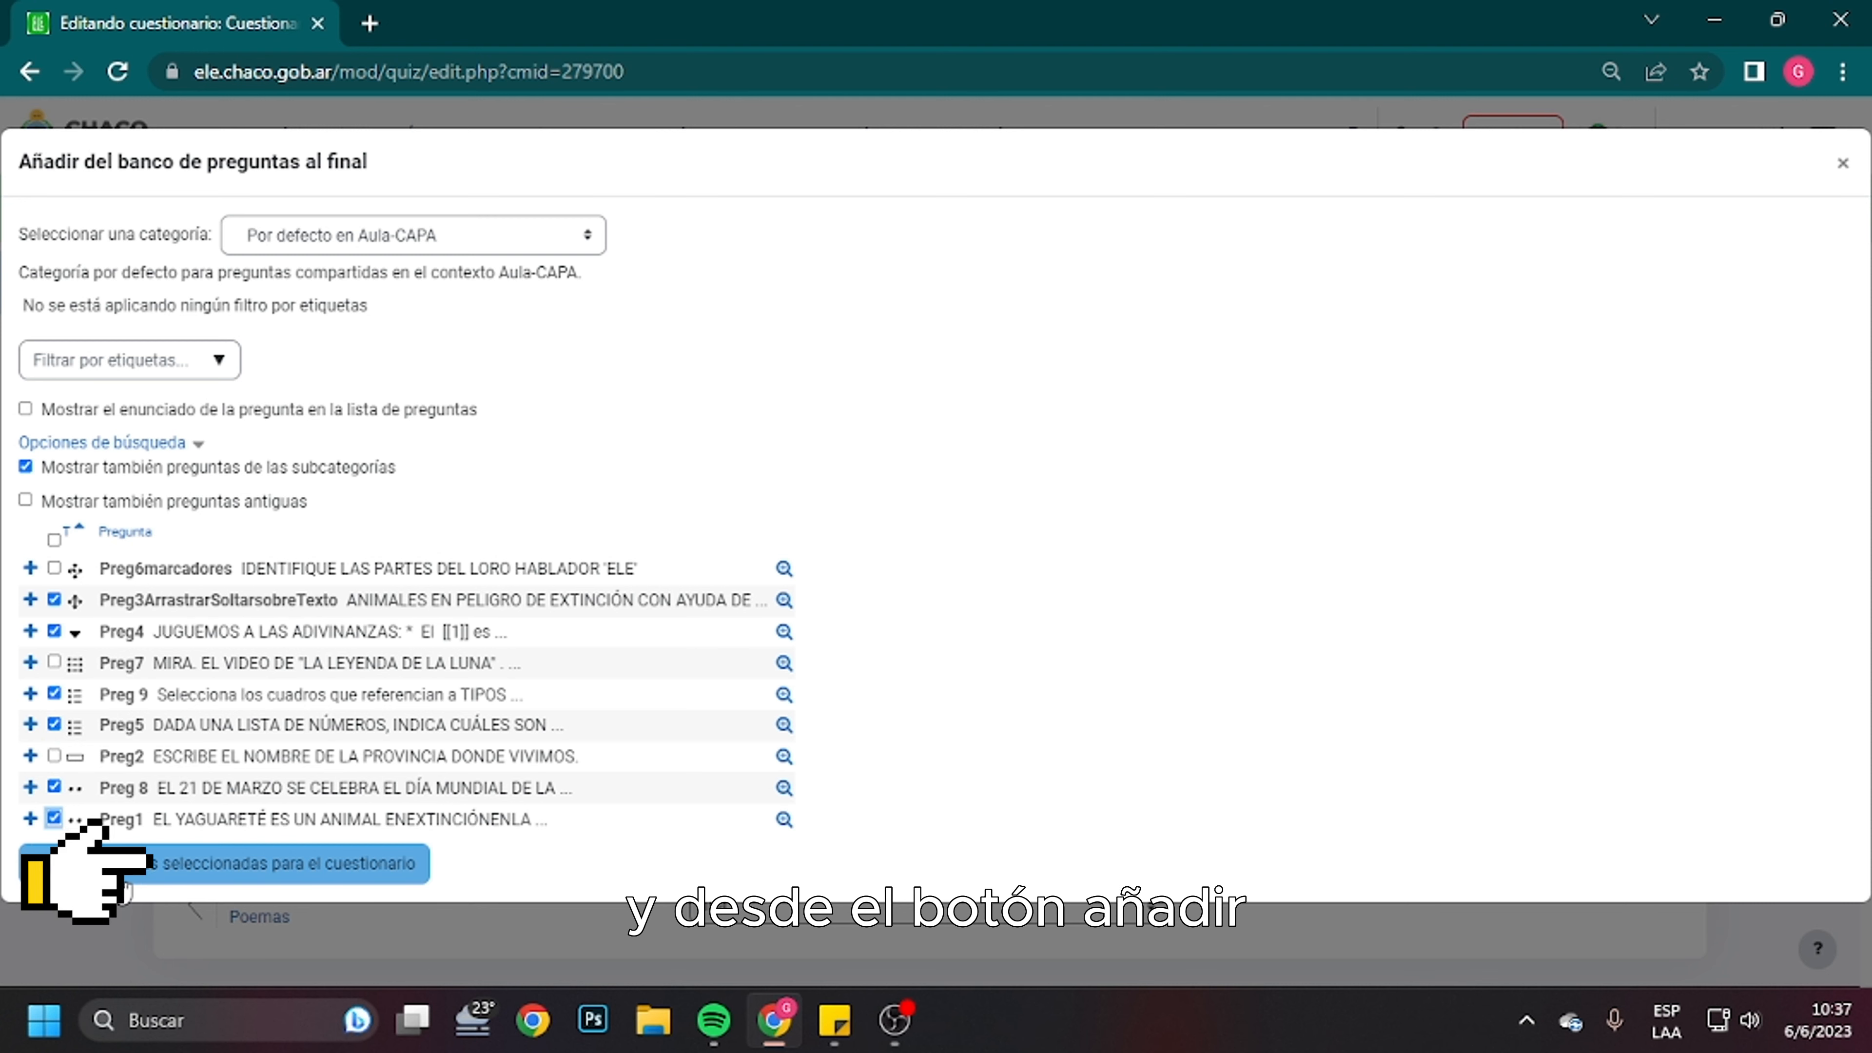
click(118, 879)
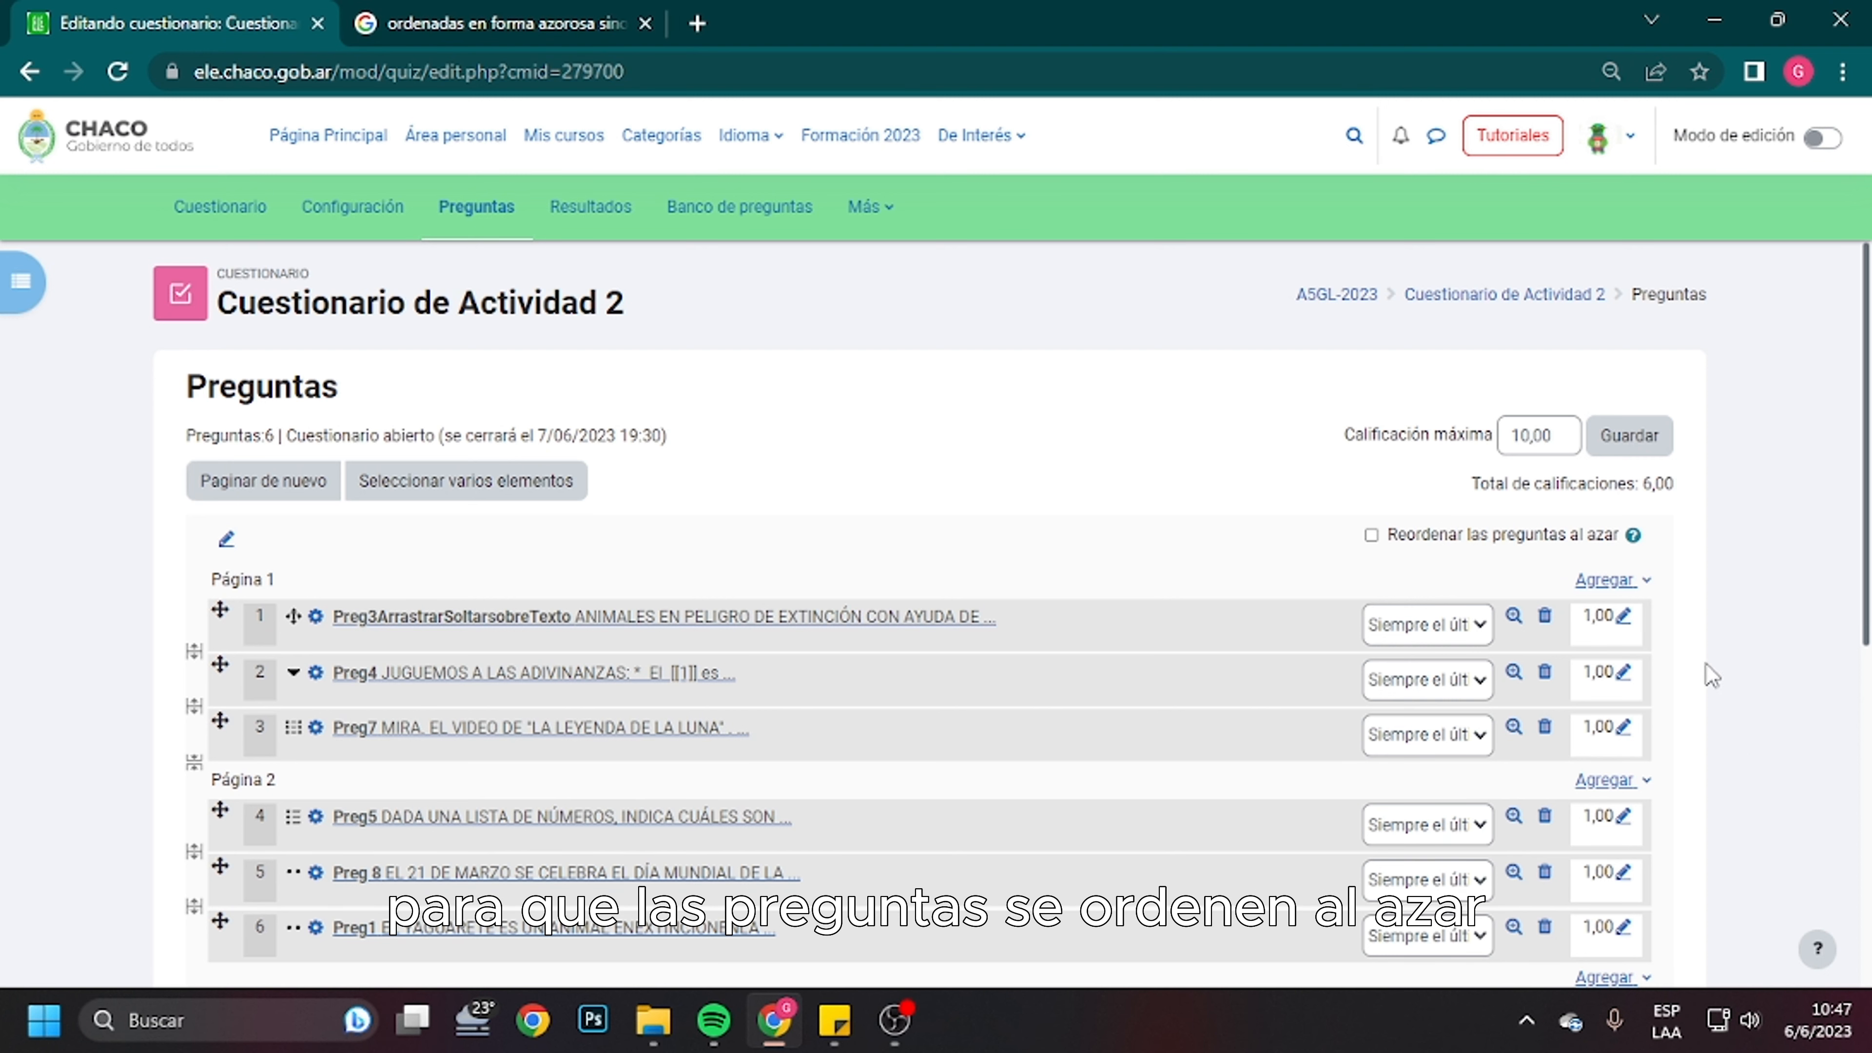
Enable random reordering of the questions and remove the Preg3ArrastrarSoltarsobreTexto question from the quiz
click(1372, 537)
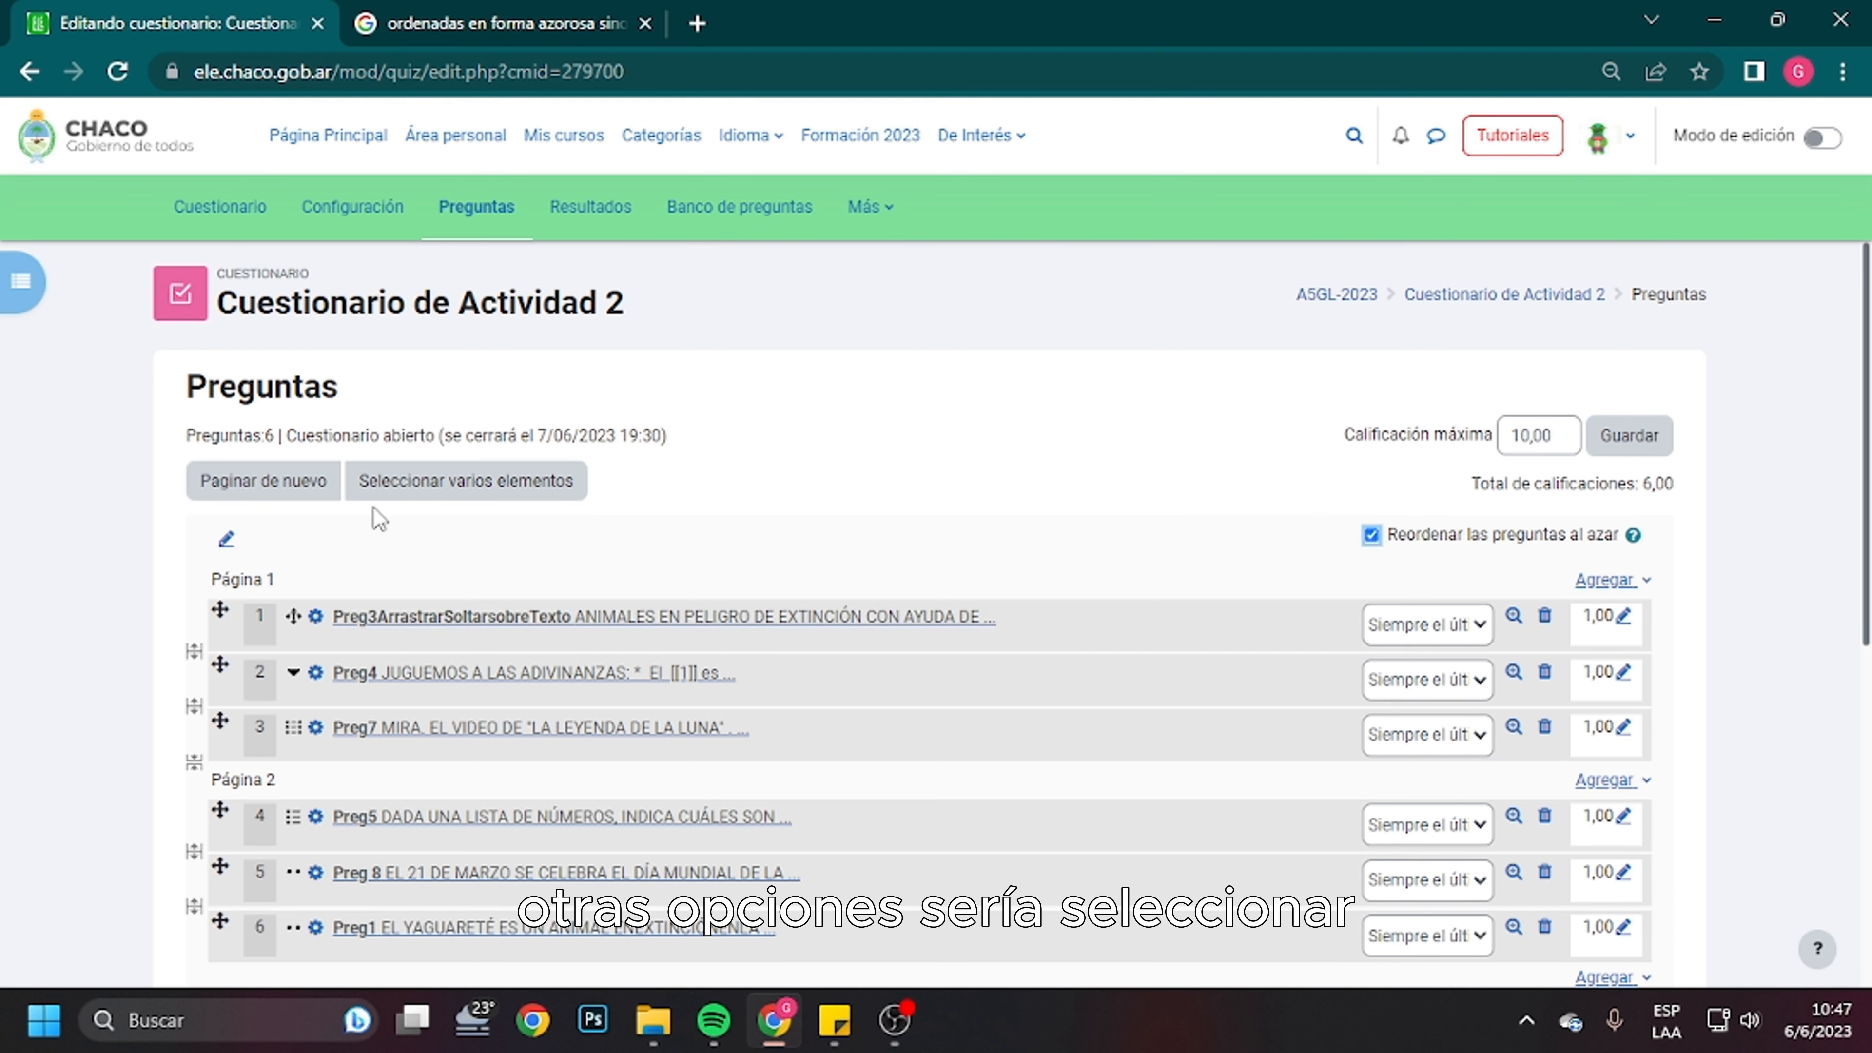
click(423, 486)
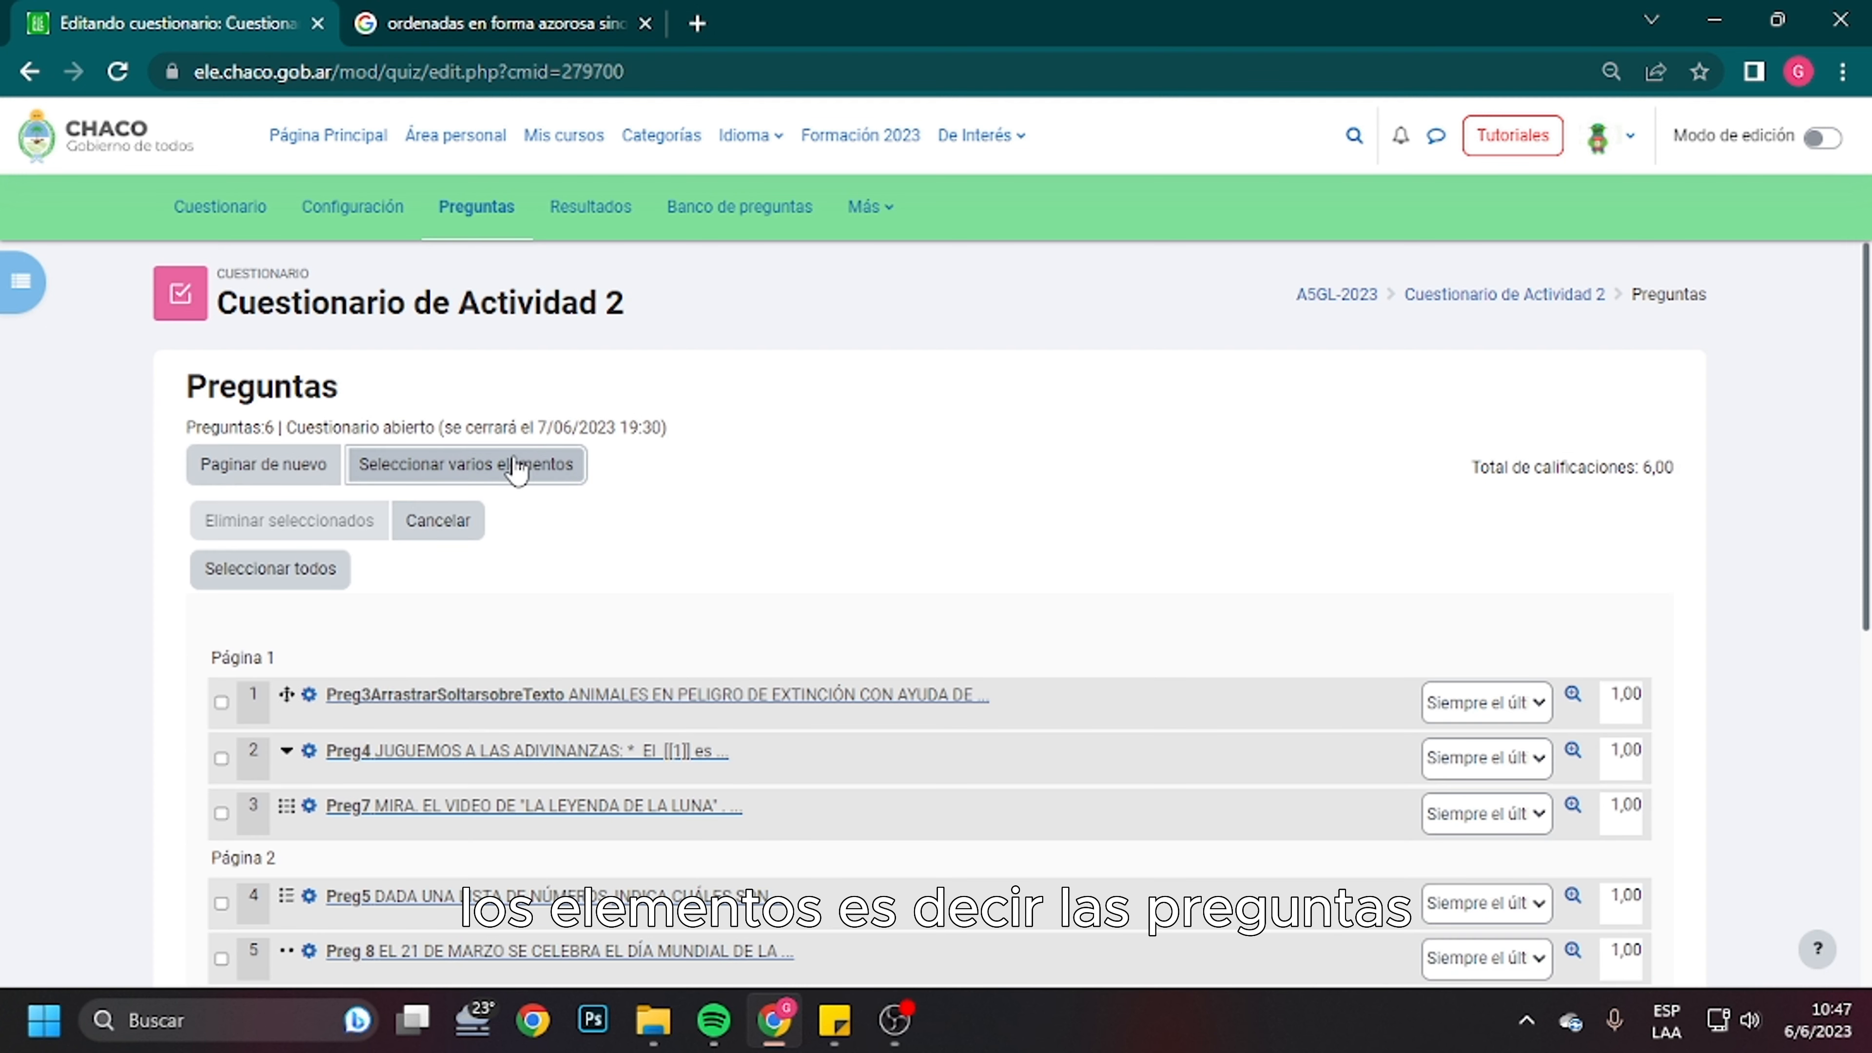
scroll(701, 549, down, 2)
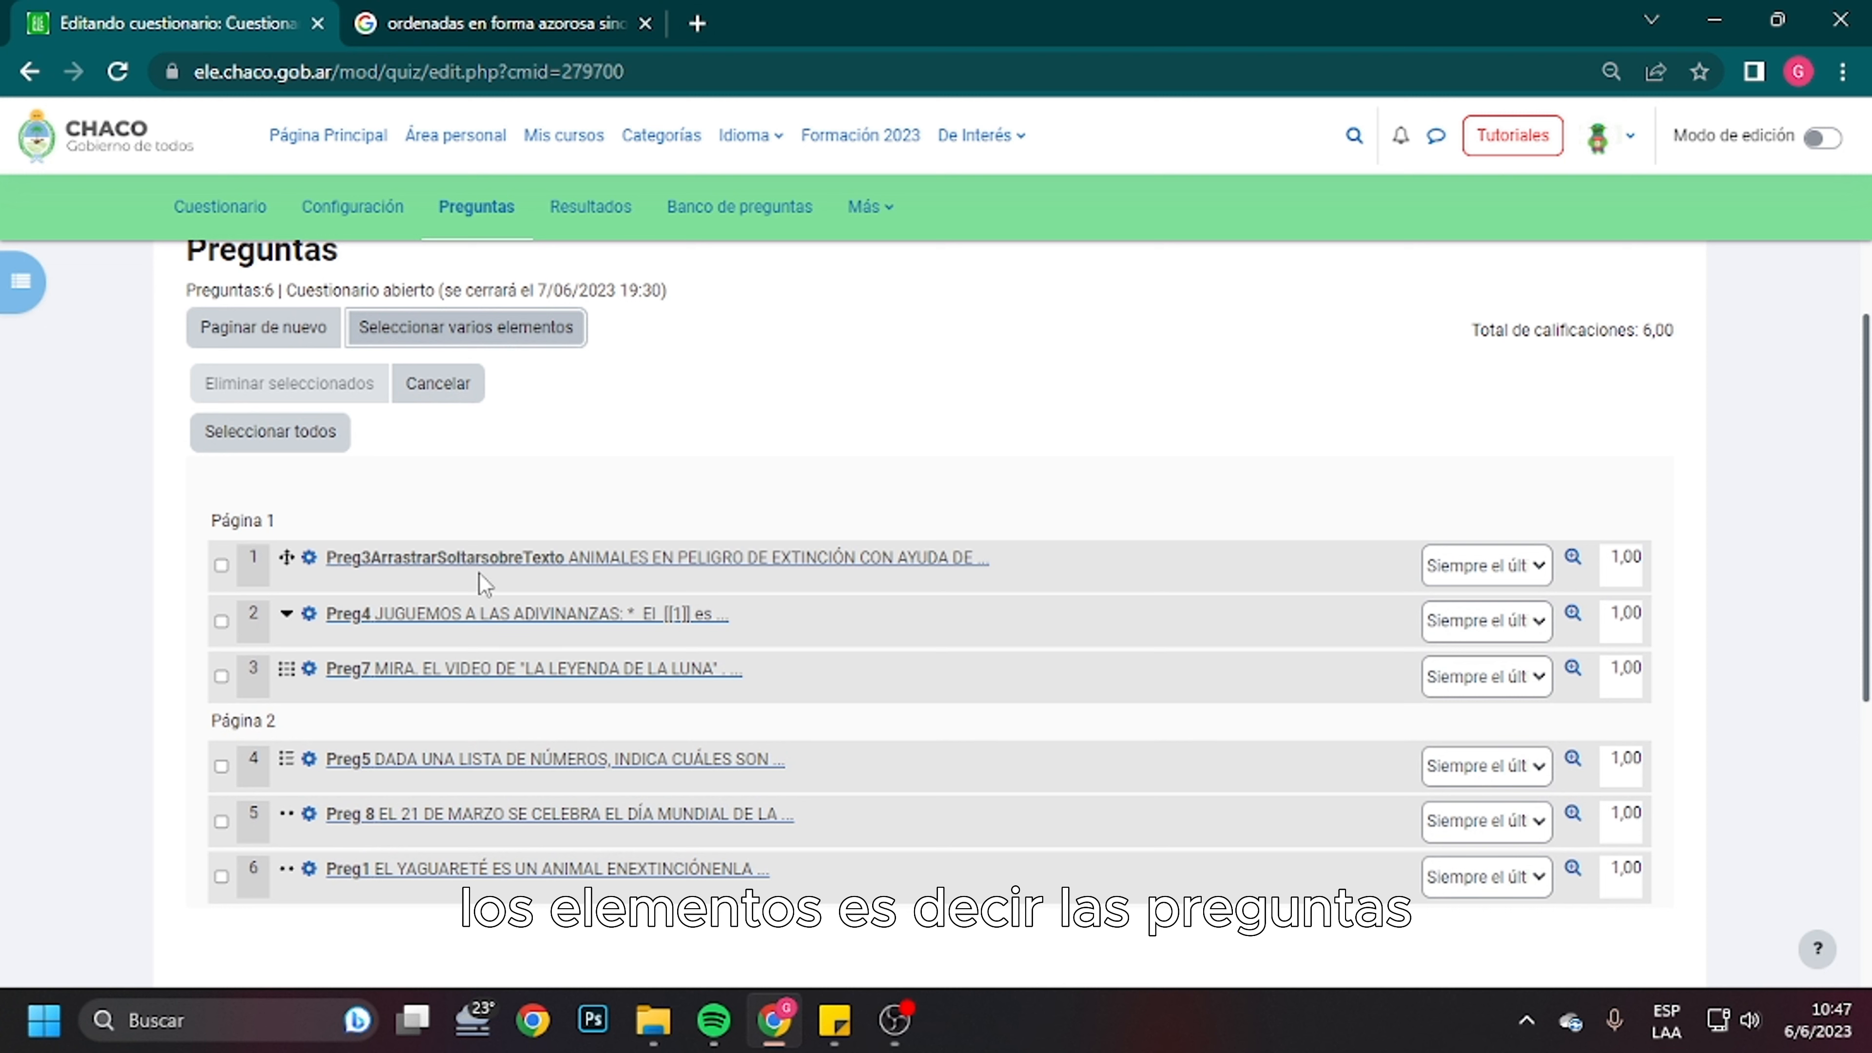
click(222, 565)
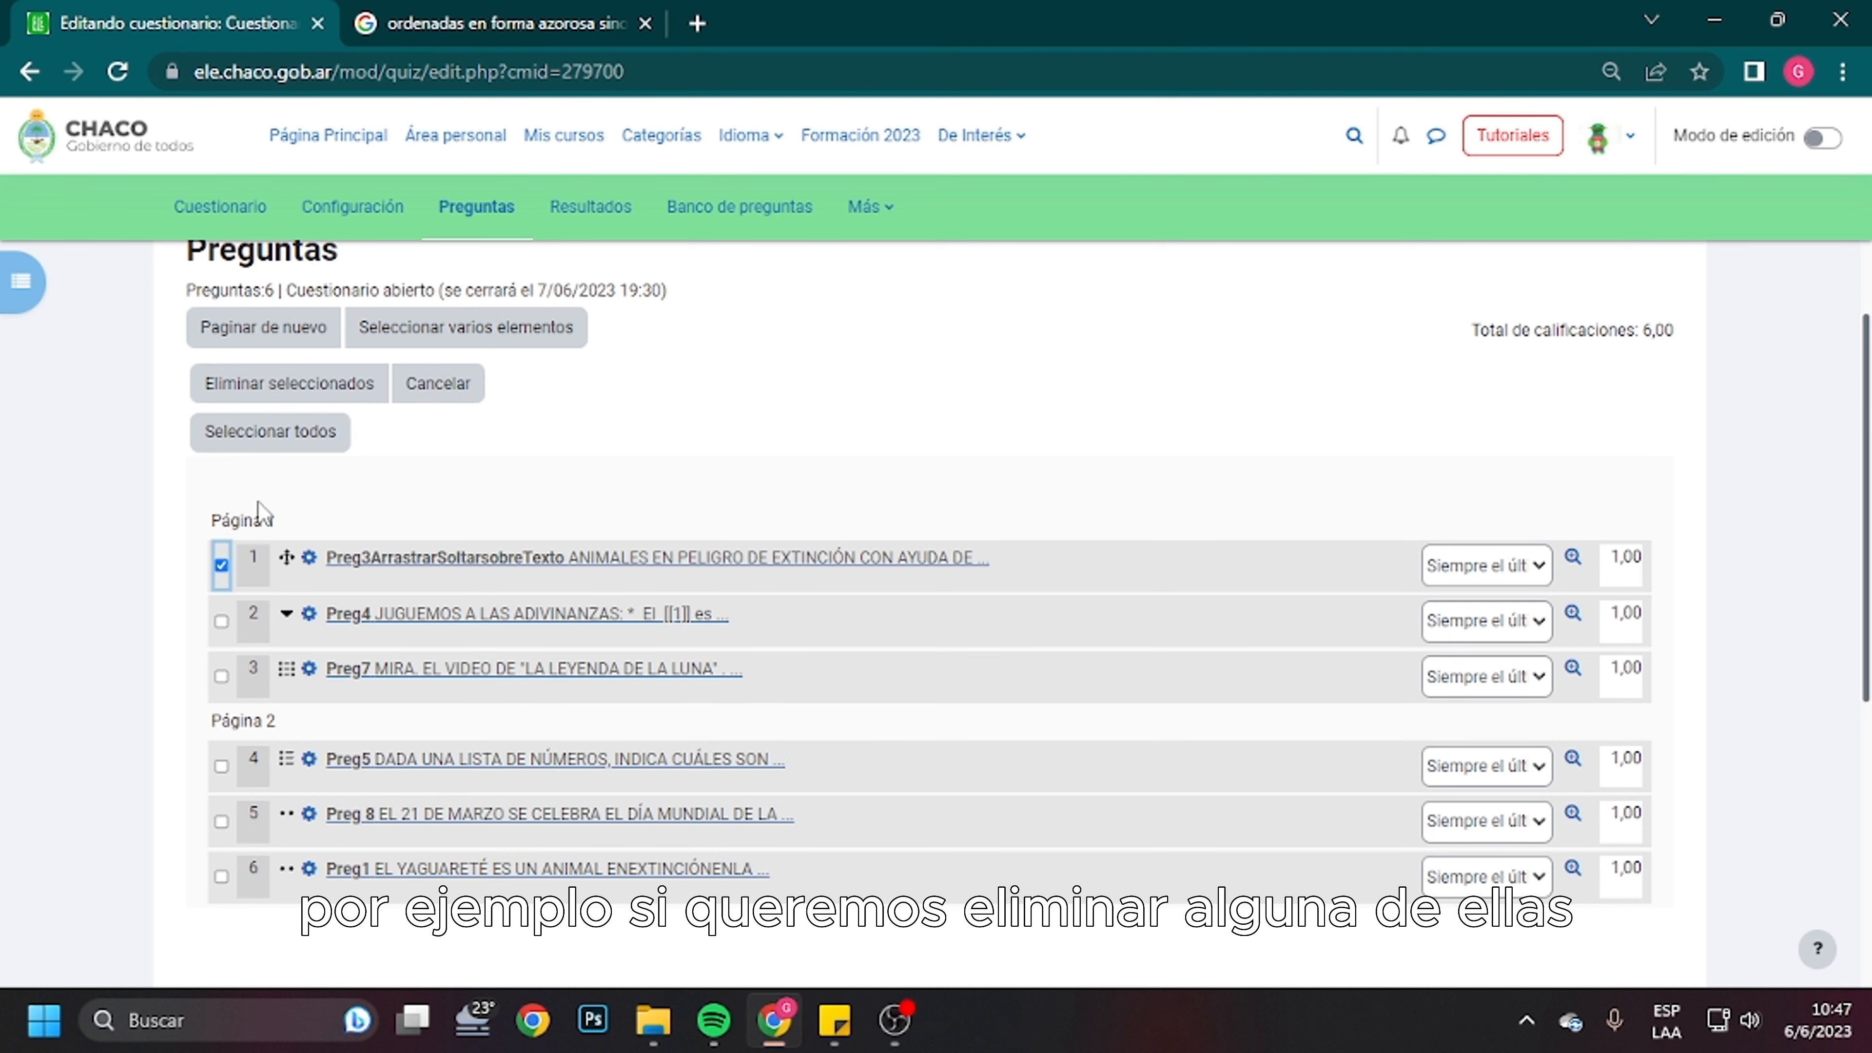
click(349, 391)
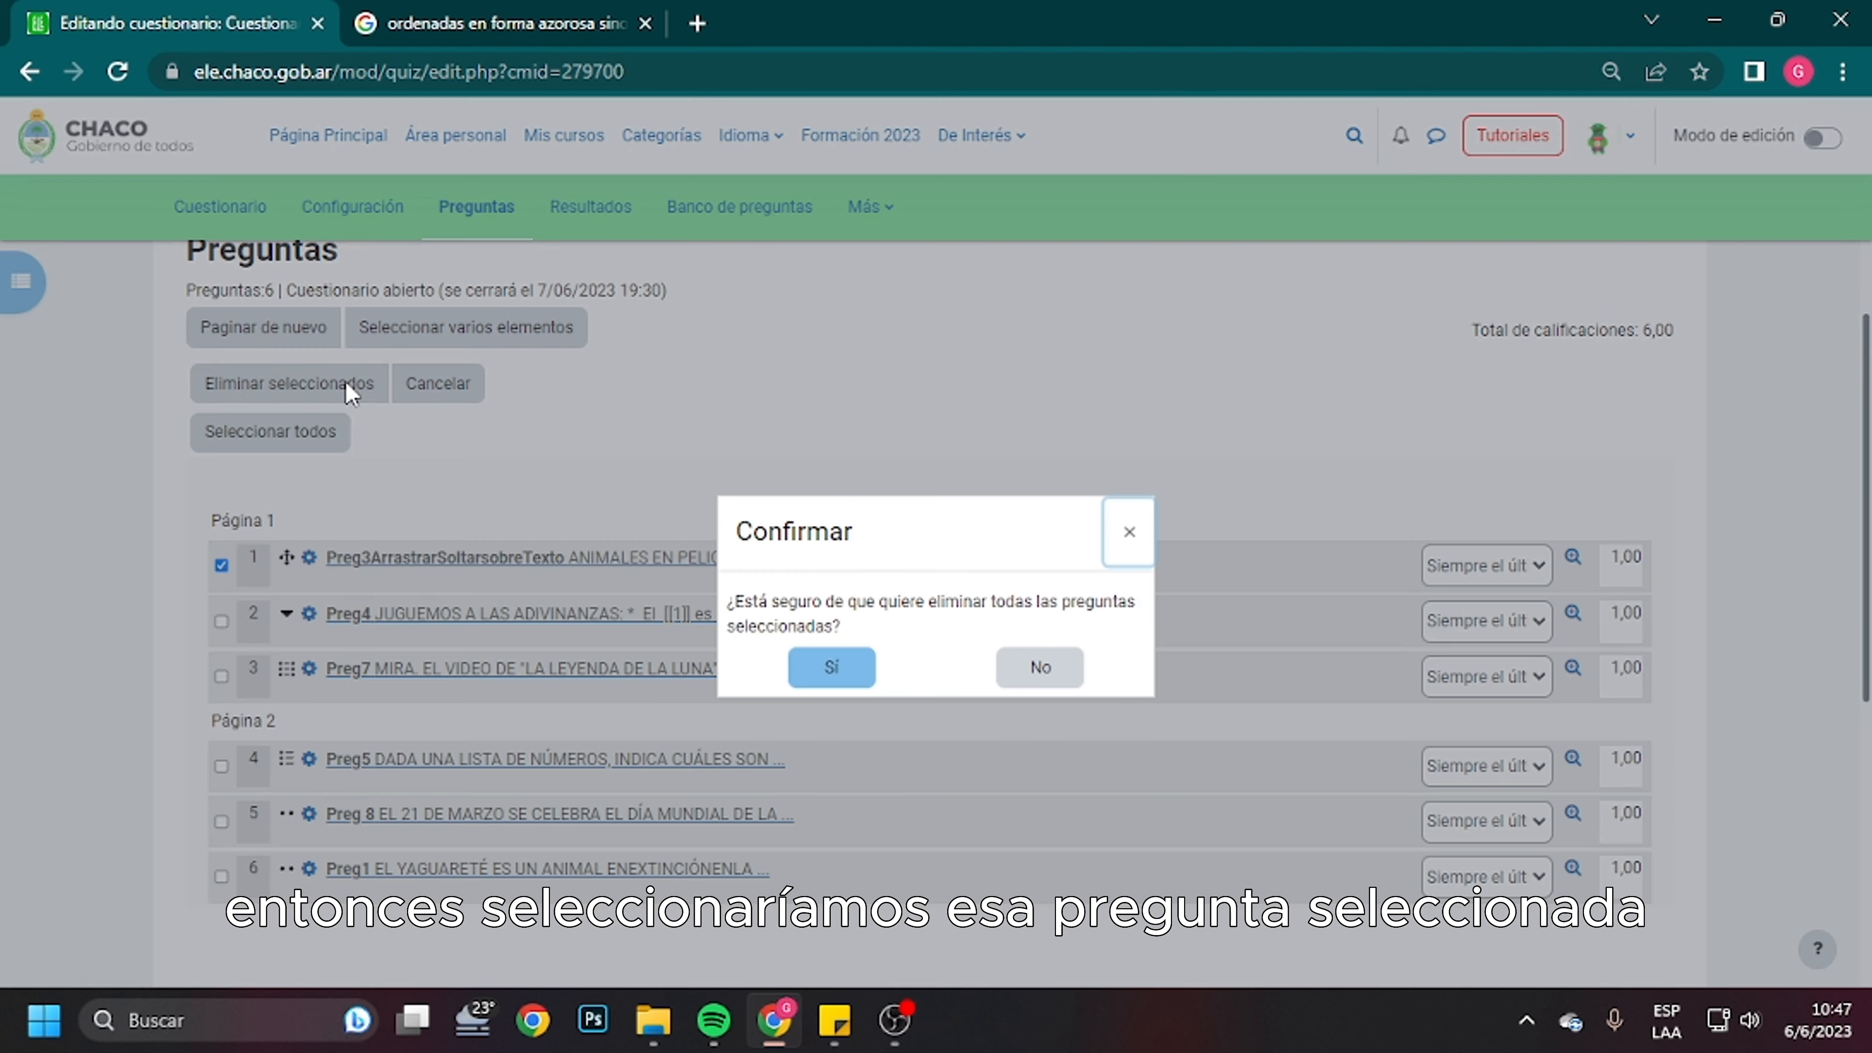
click(832, 668)
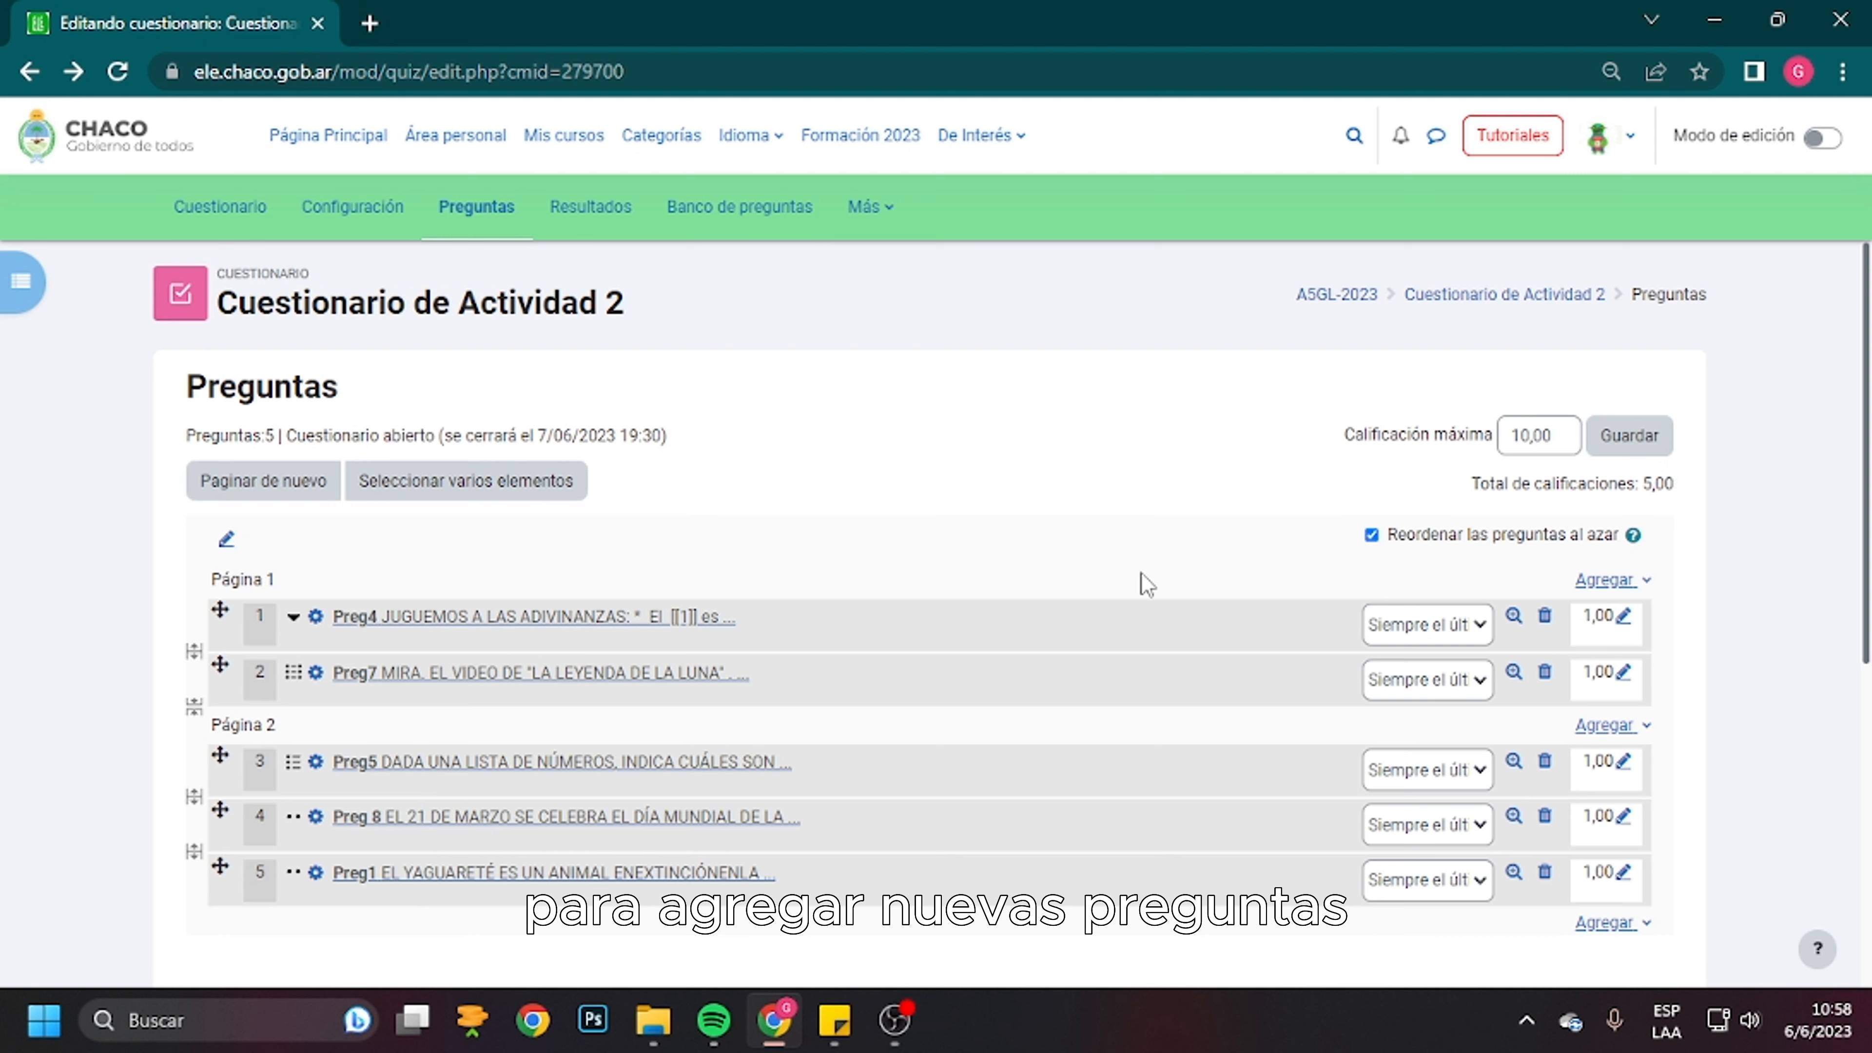
Start creating a new question of type Verdadero/Falso in the quiz's question bank
click(742, 228)
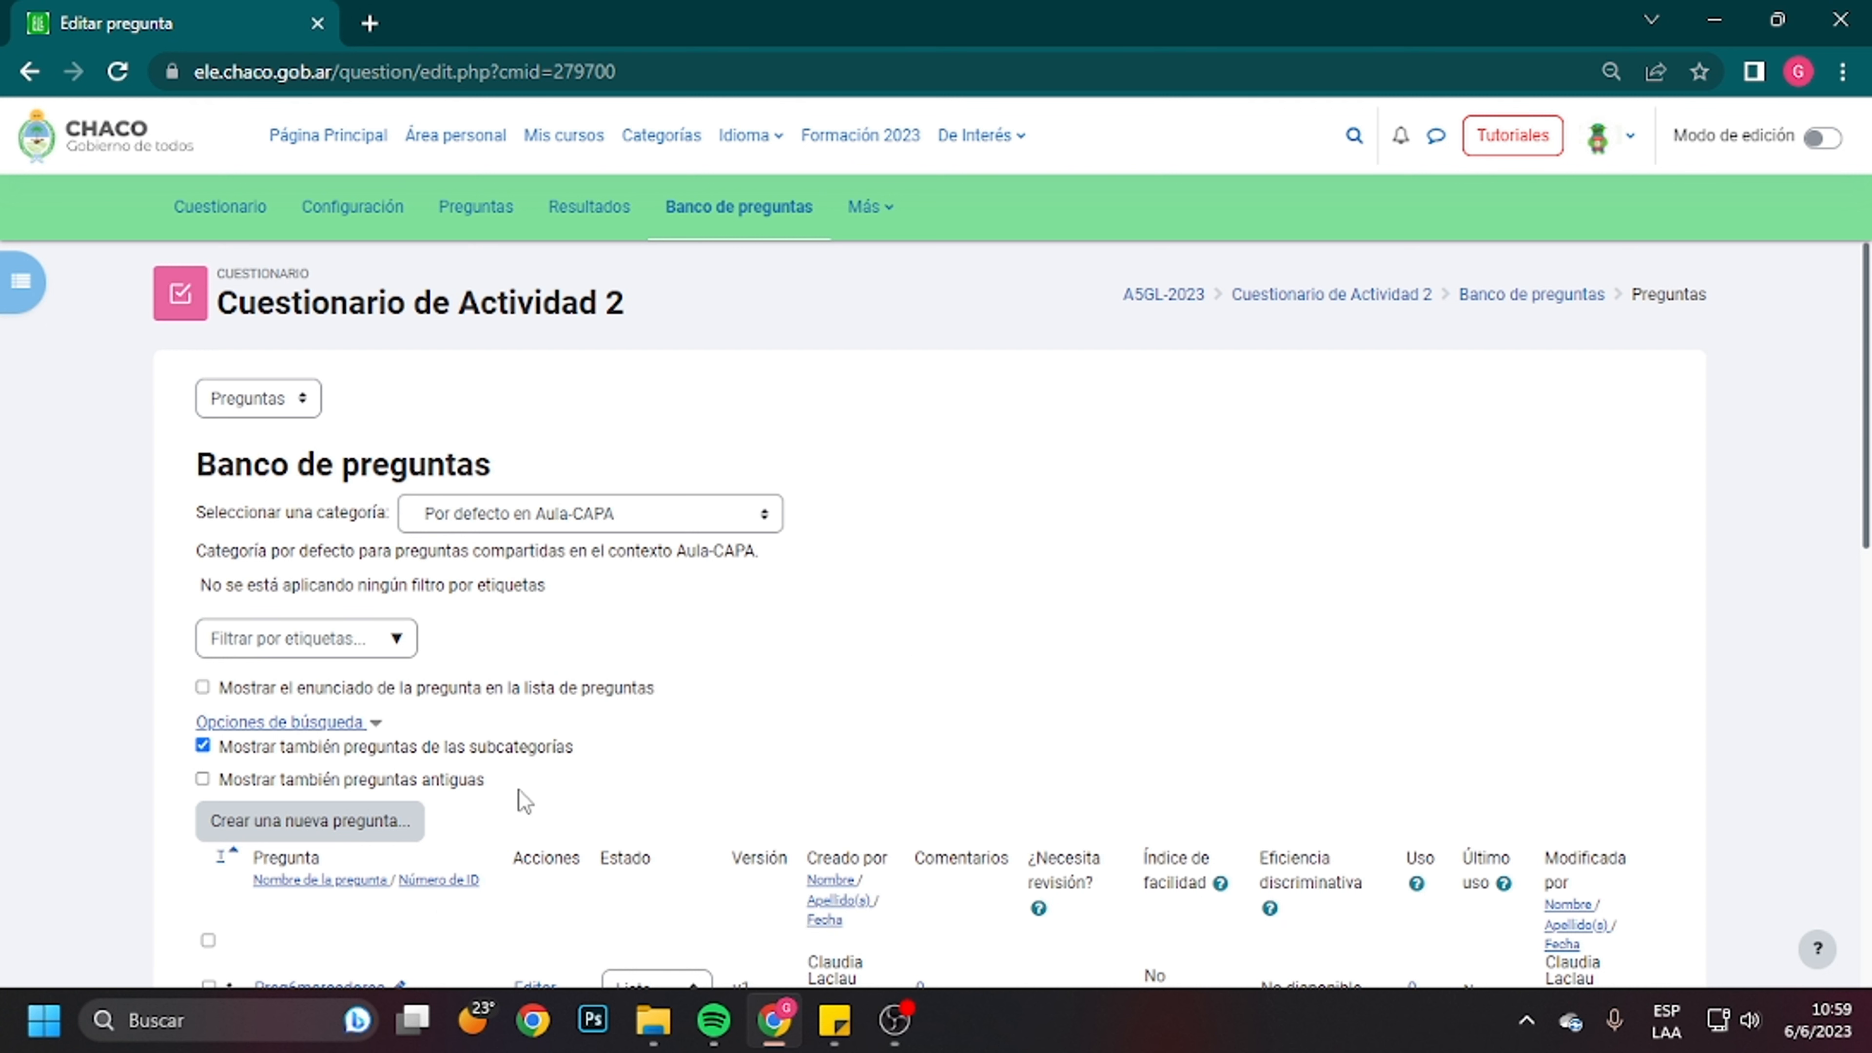
click(342, 833)
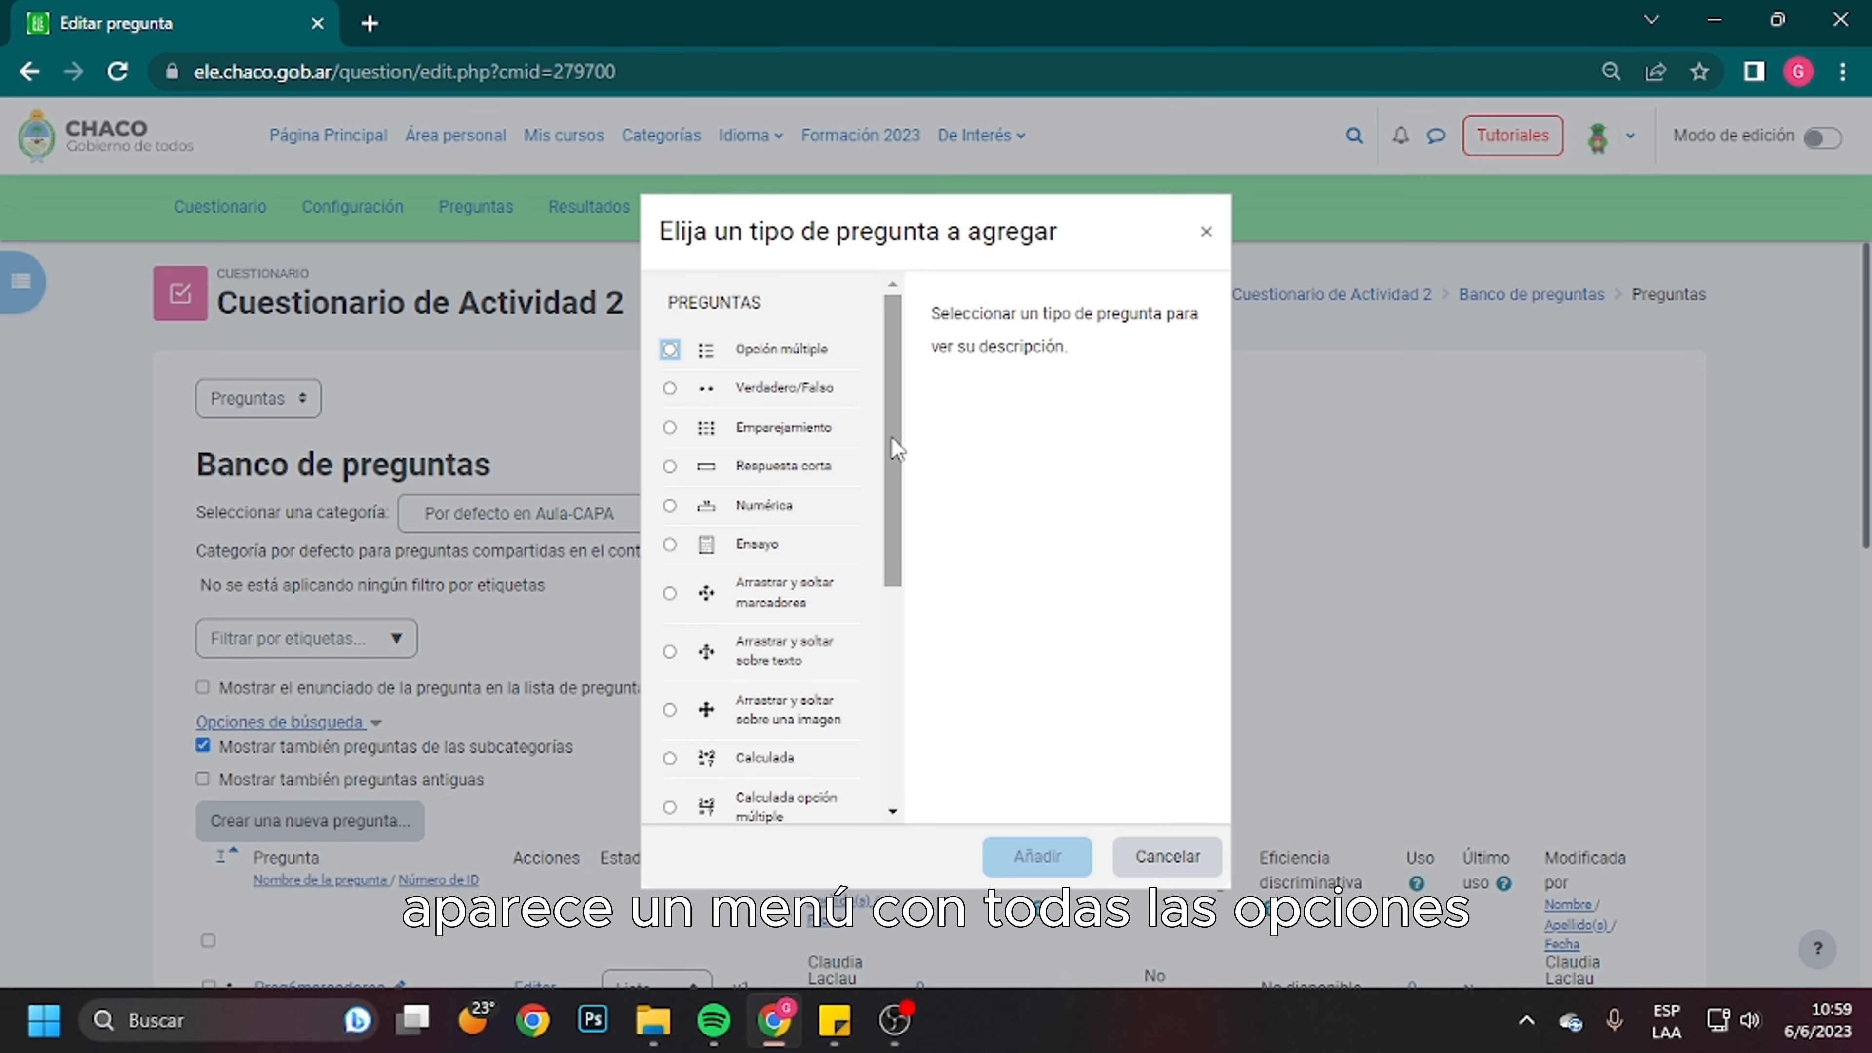
drag(896, 448, 903, 556)
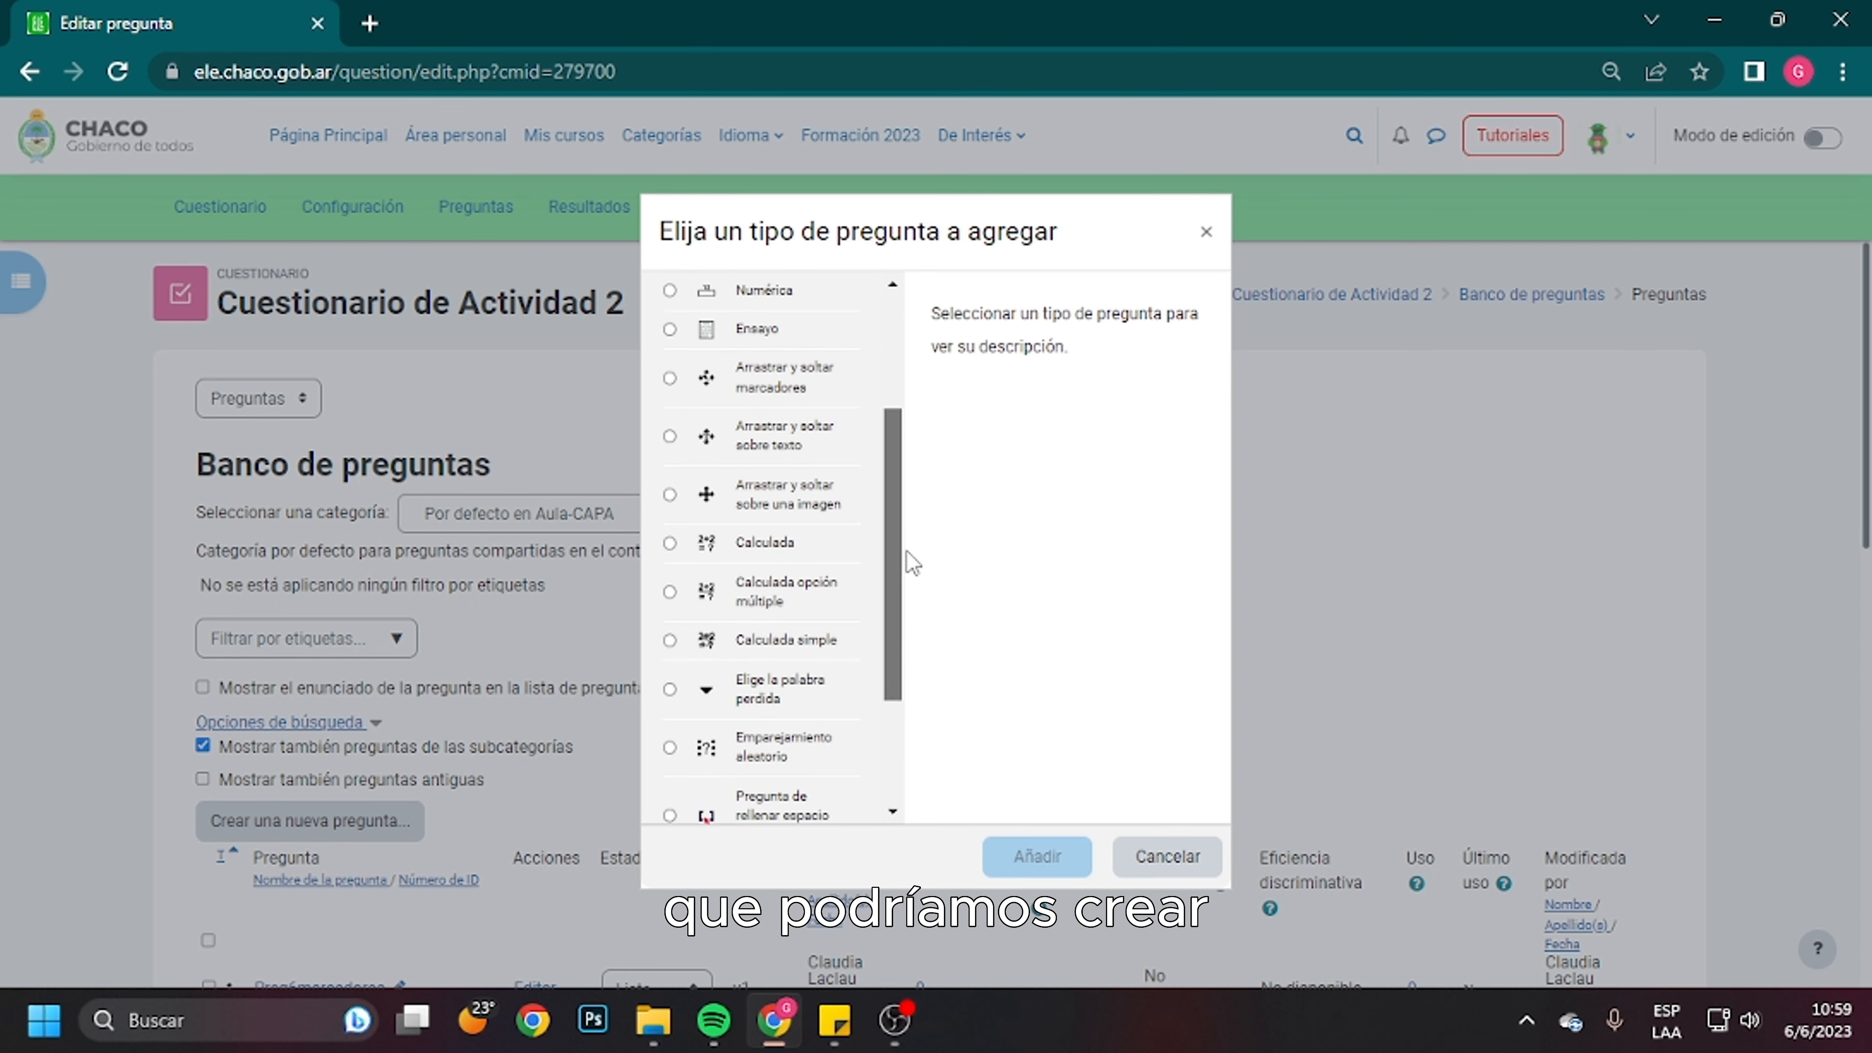
click(820, 514)
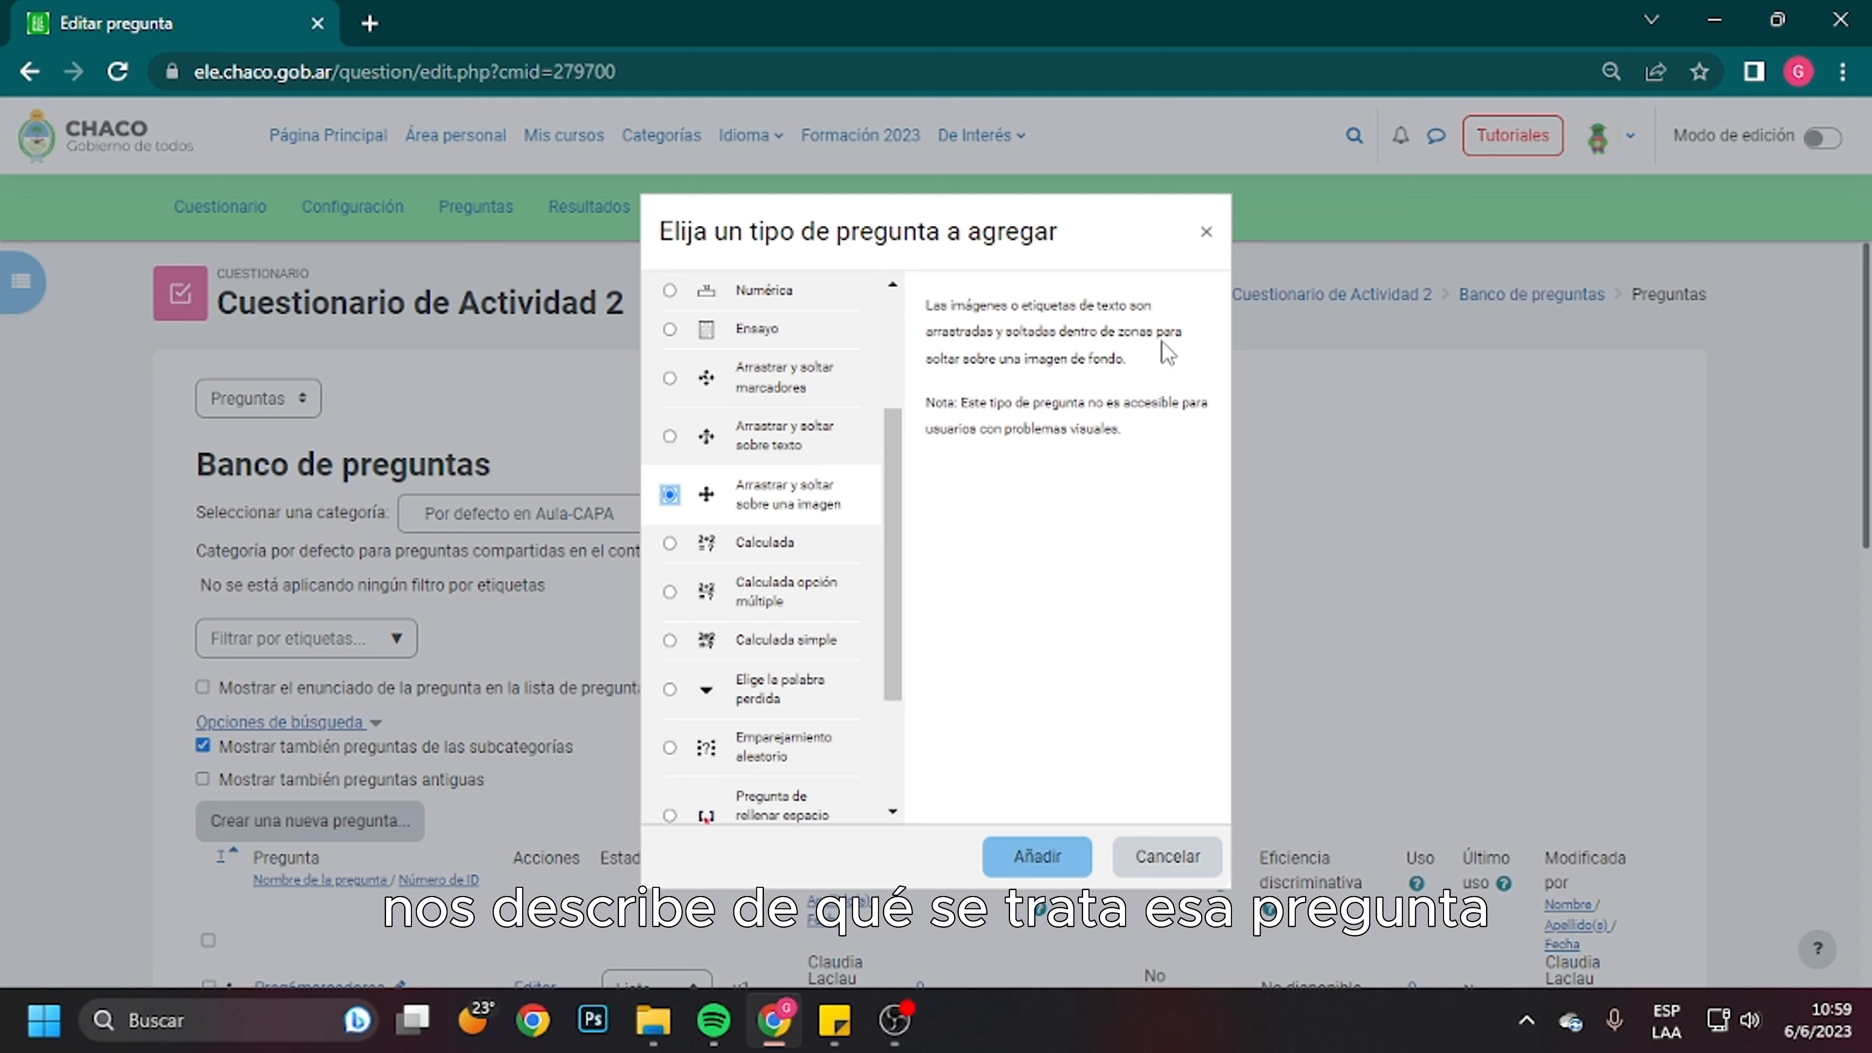
drag(898, 505, 881, 366)
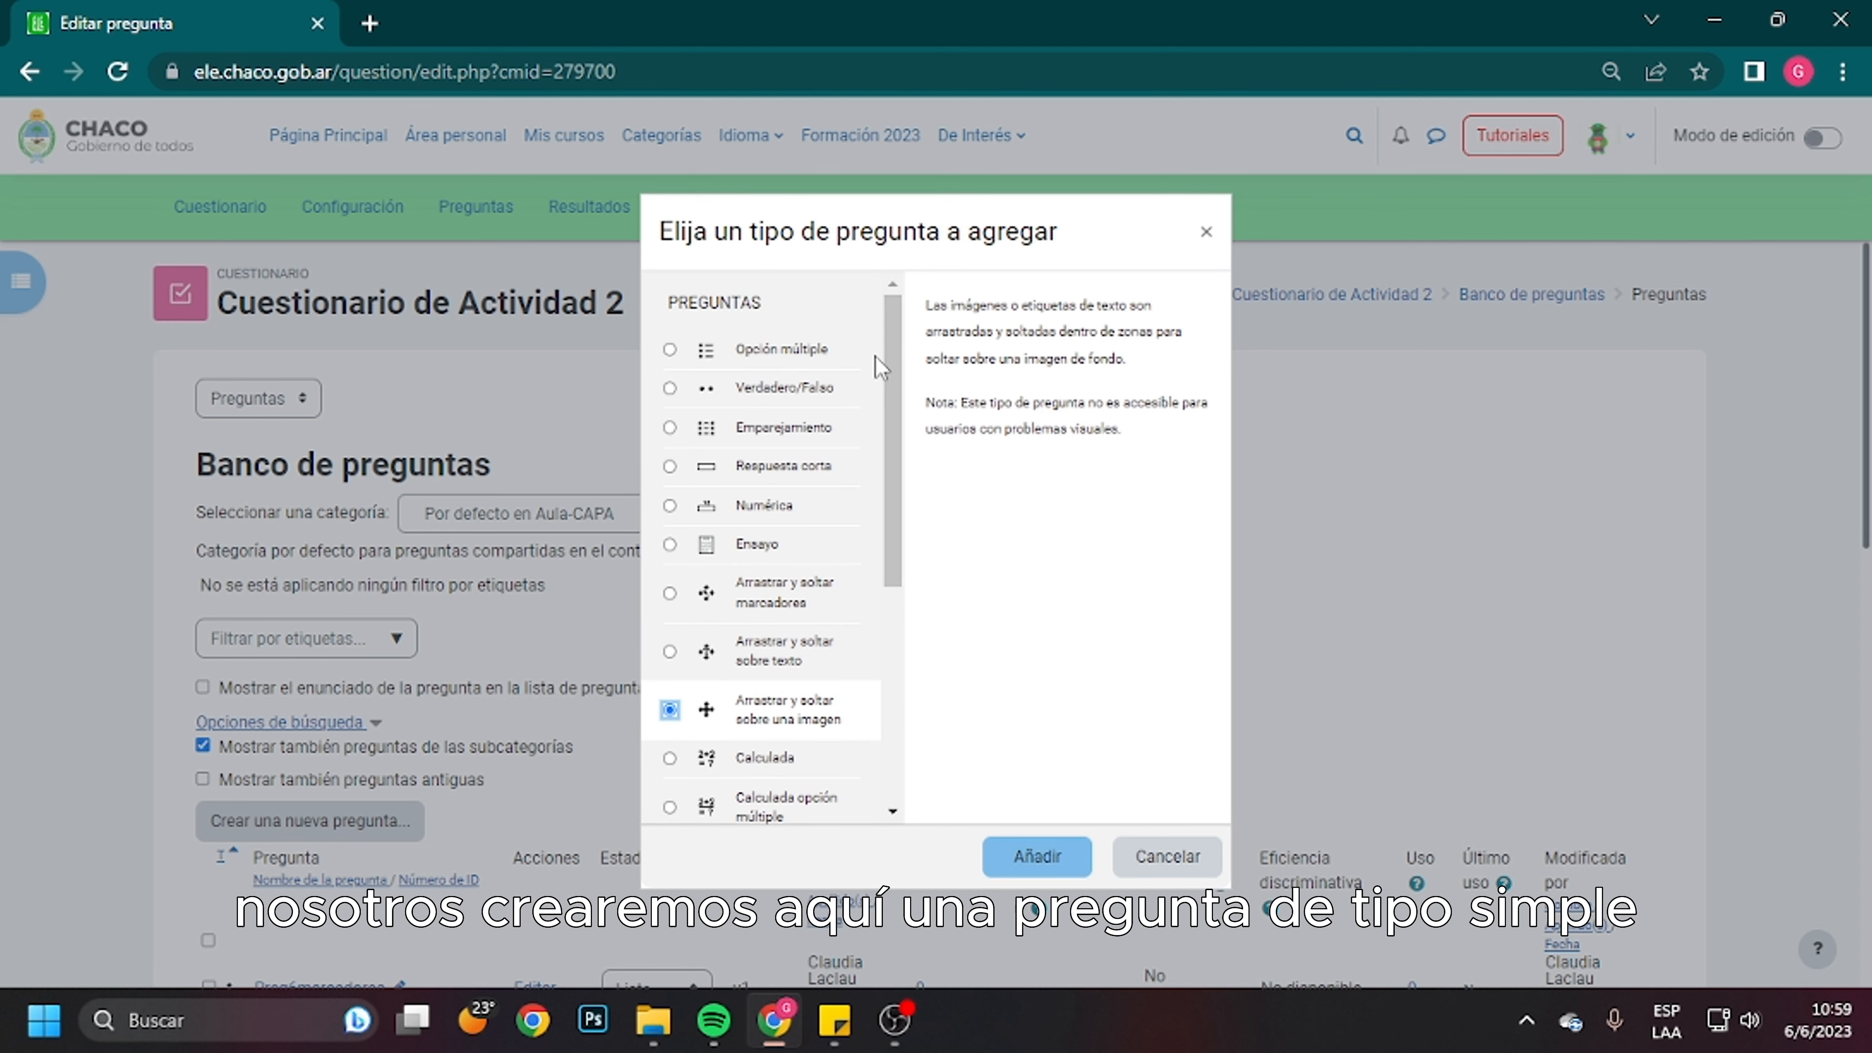
click(783, 403)
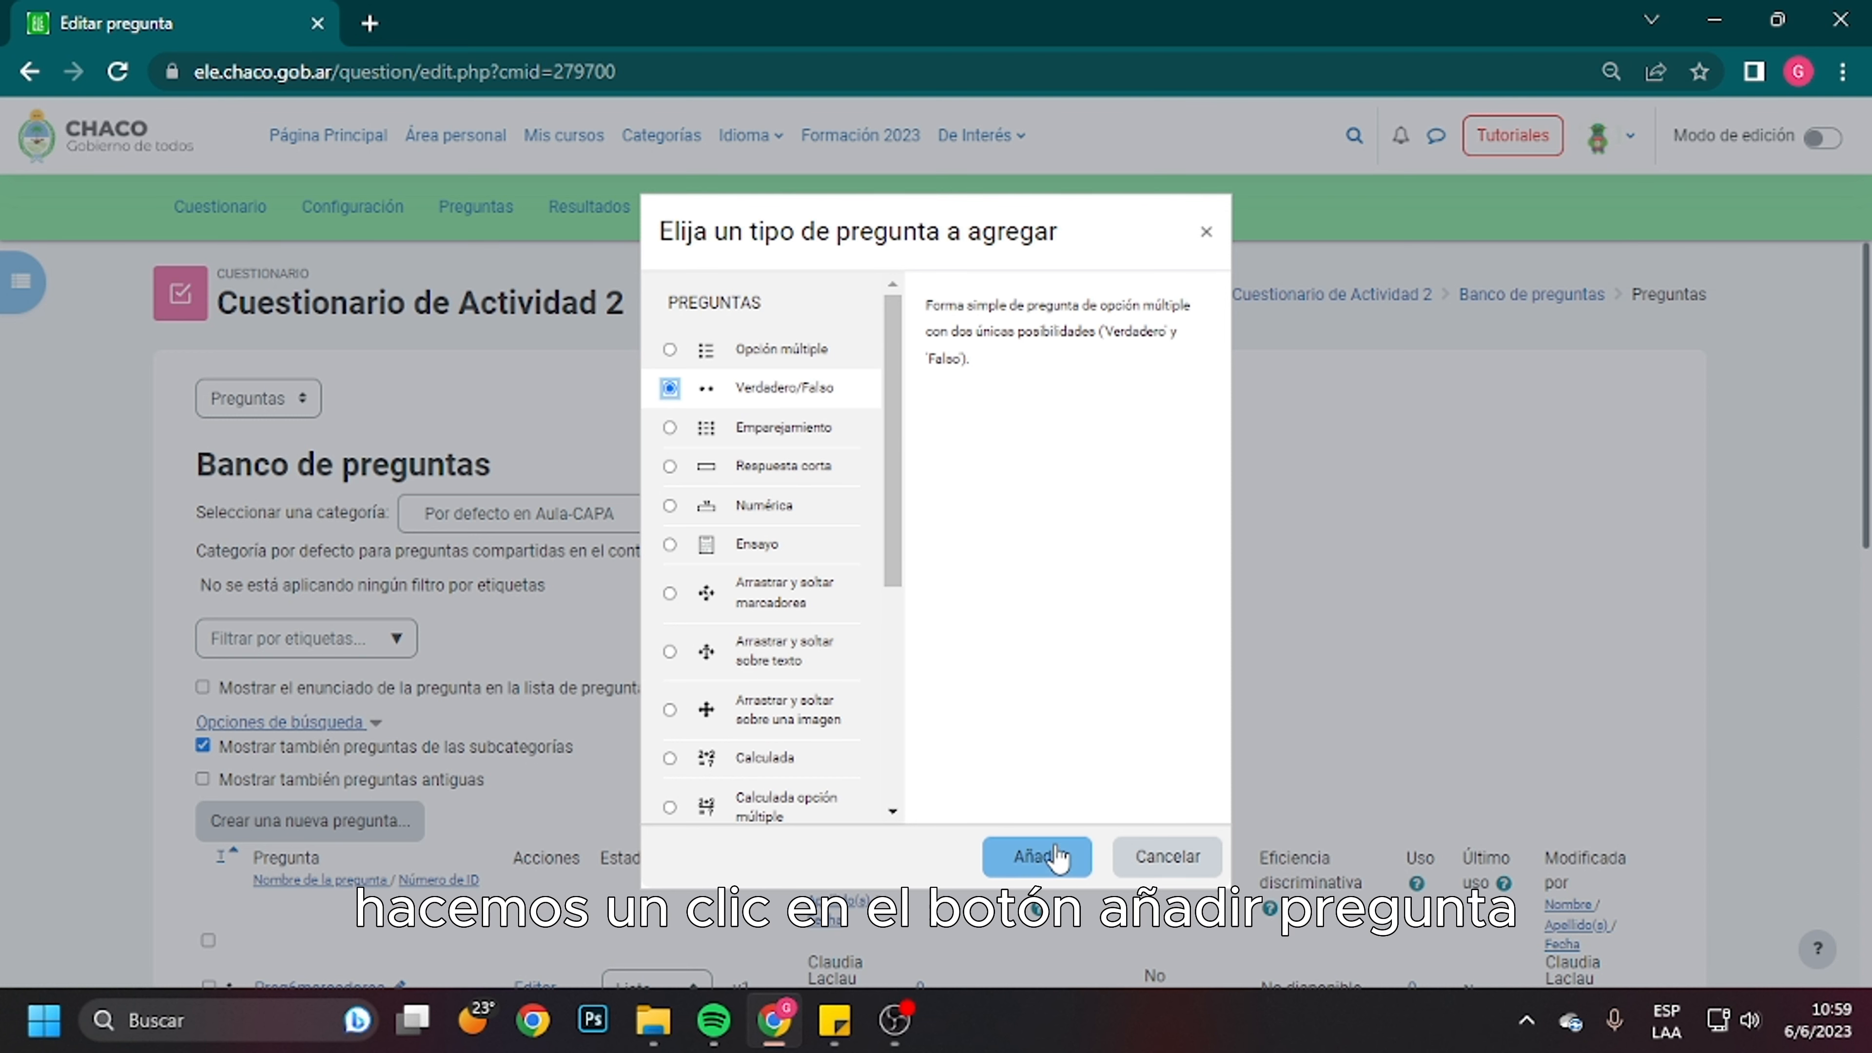
click(1073, 867)
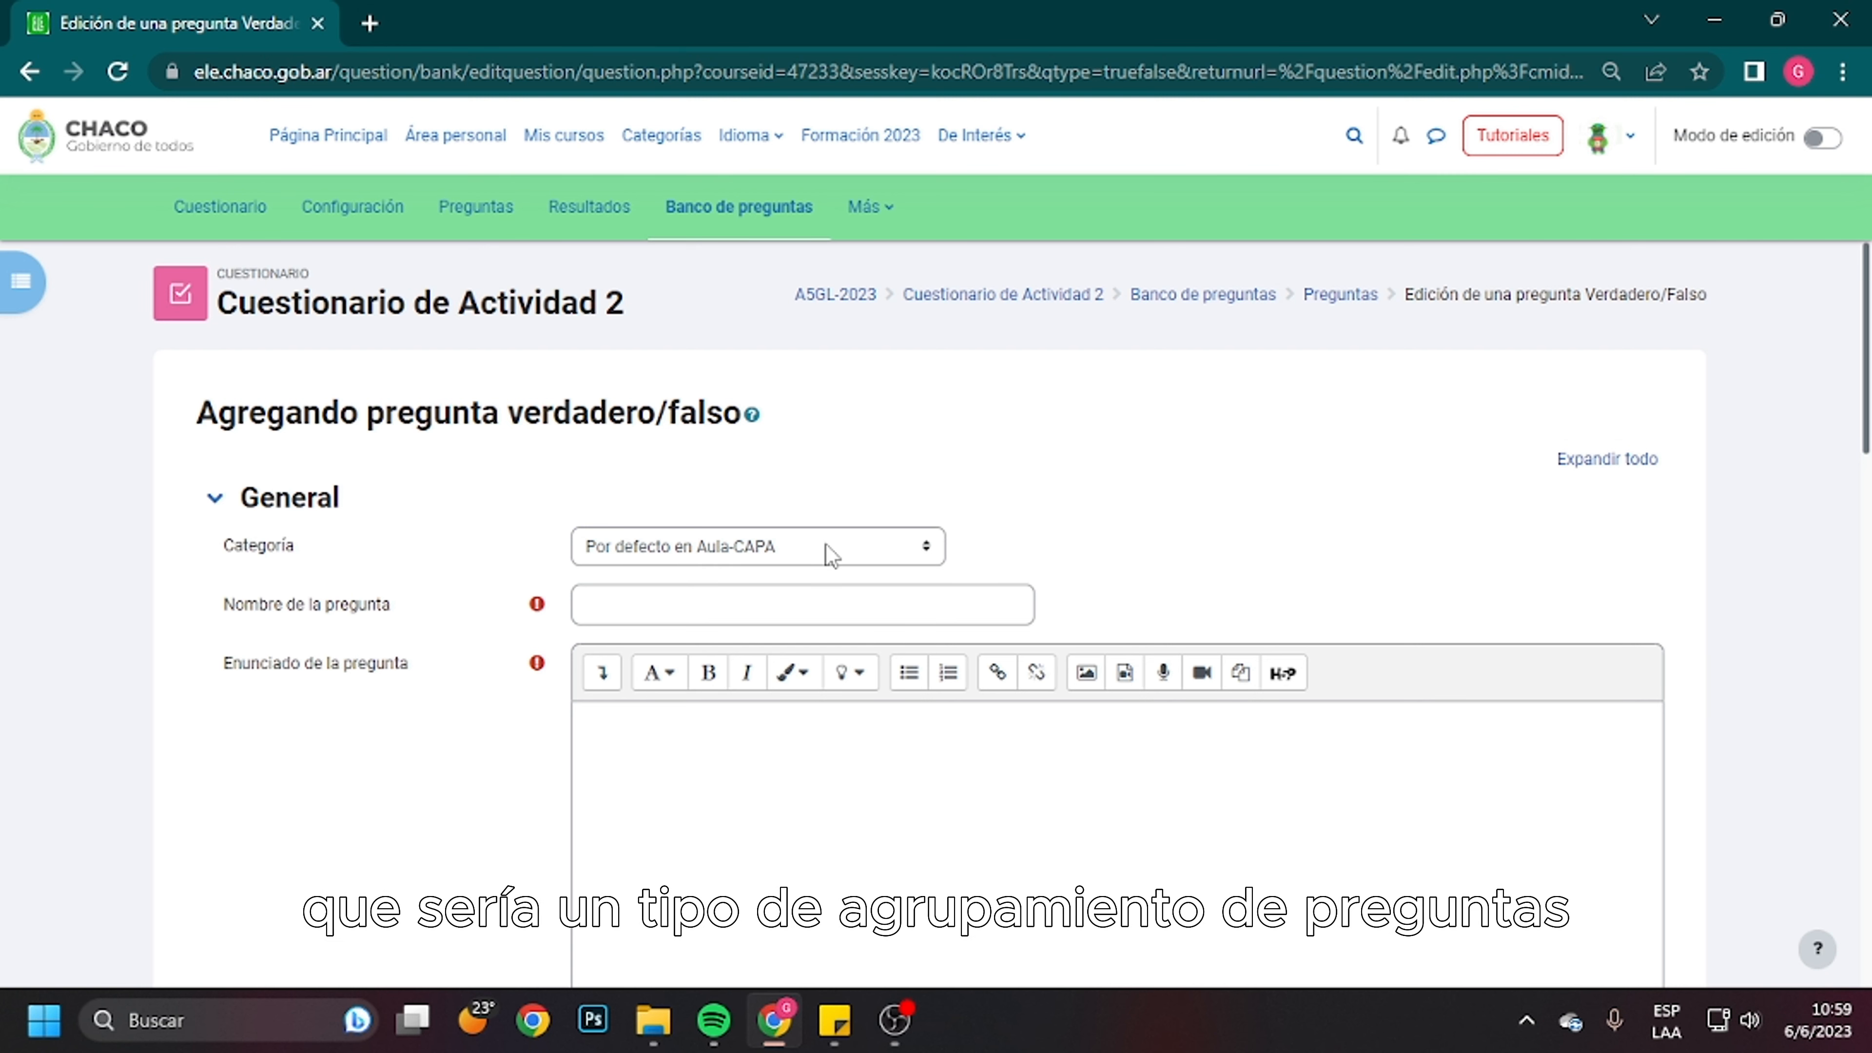
Name the question Pregunta9 and enter the statement "Indicar si el resultado de la siguiente operación de números enteros es correcto, indicando VERDADERO: -5 + 9= 4"
click(705, 606)
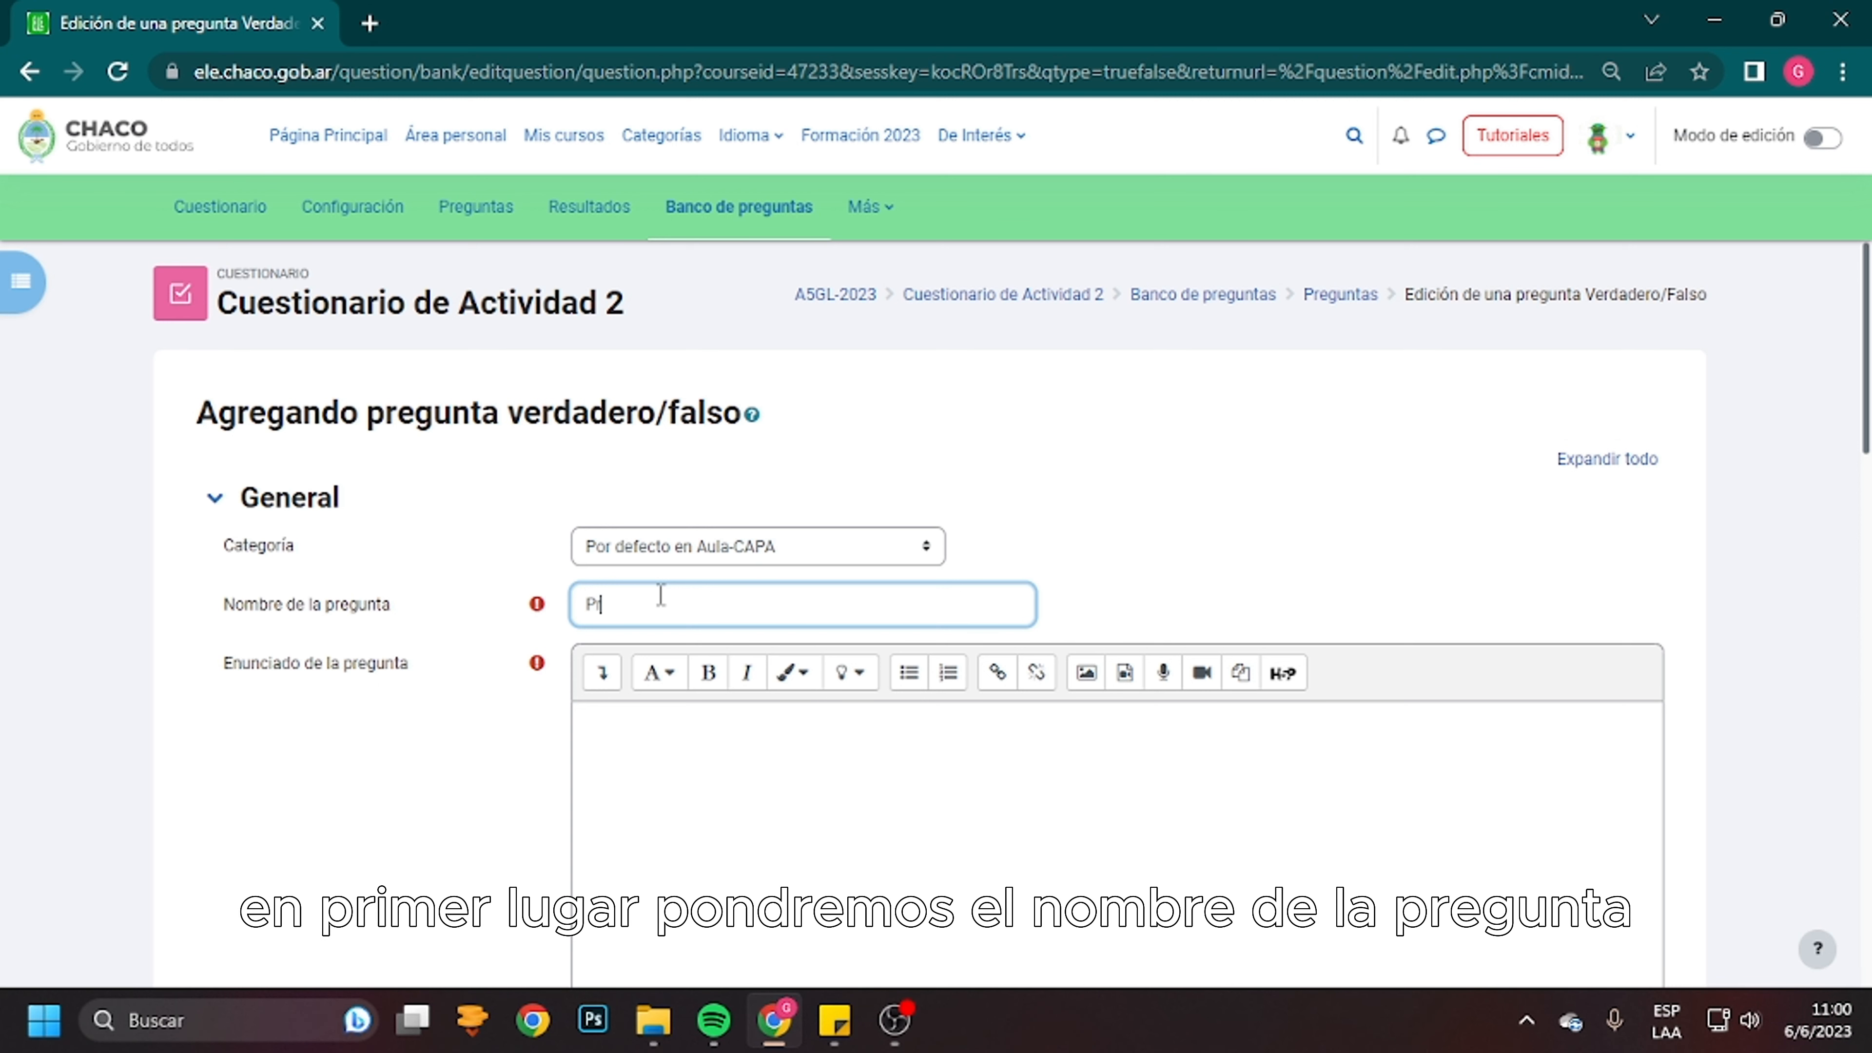
text(unta9)
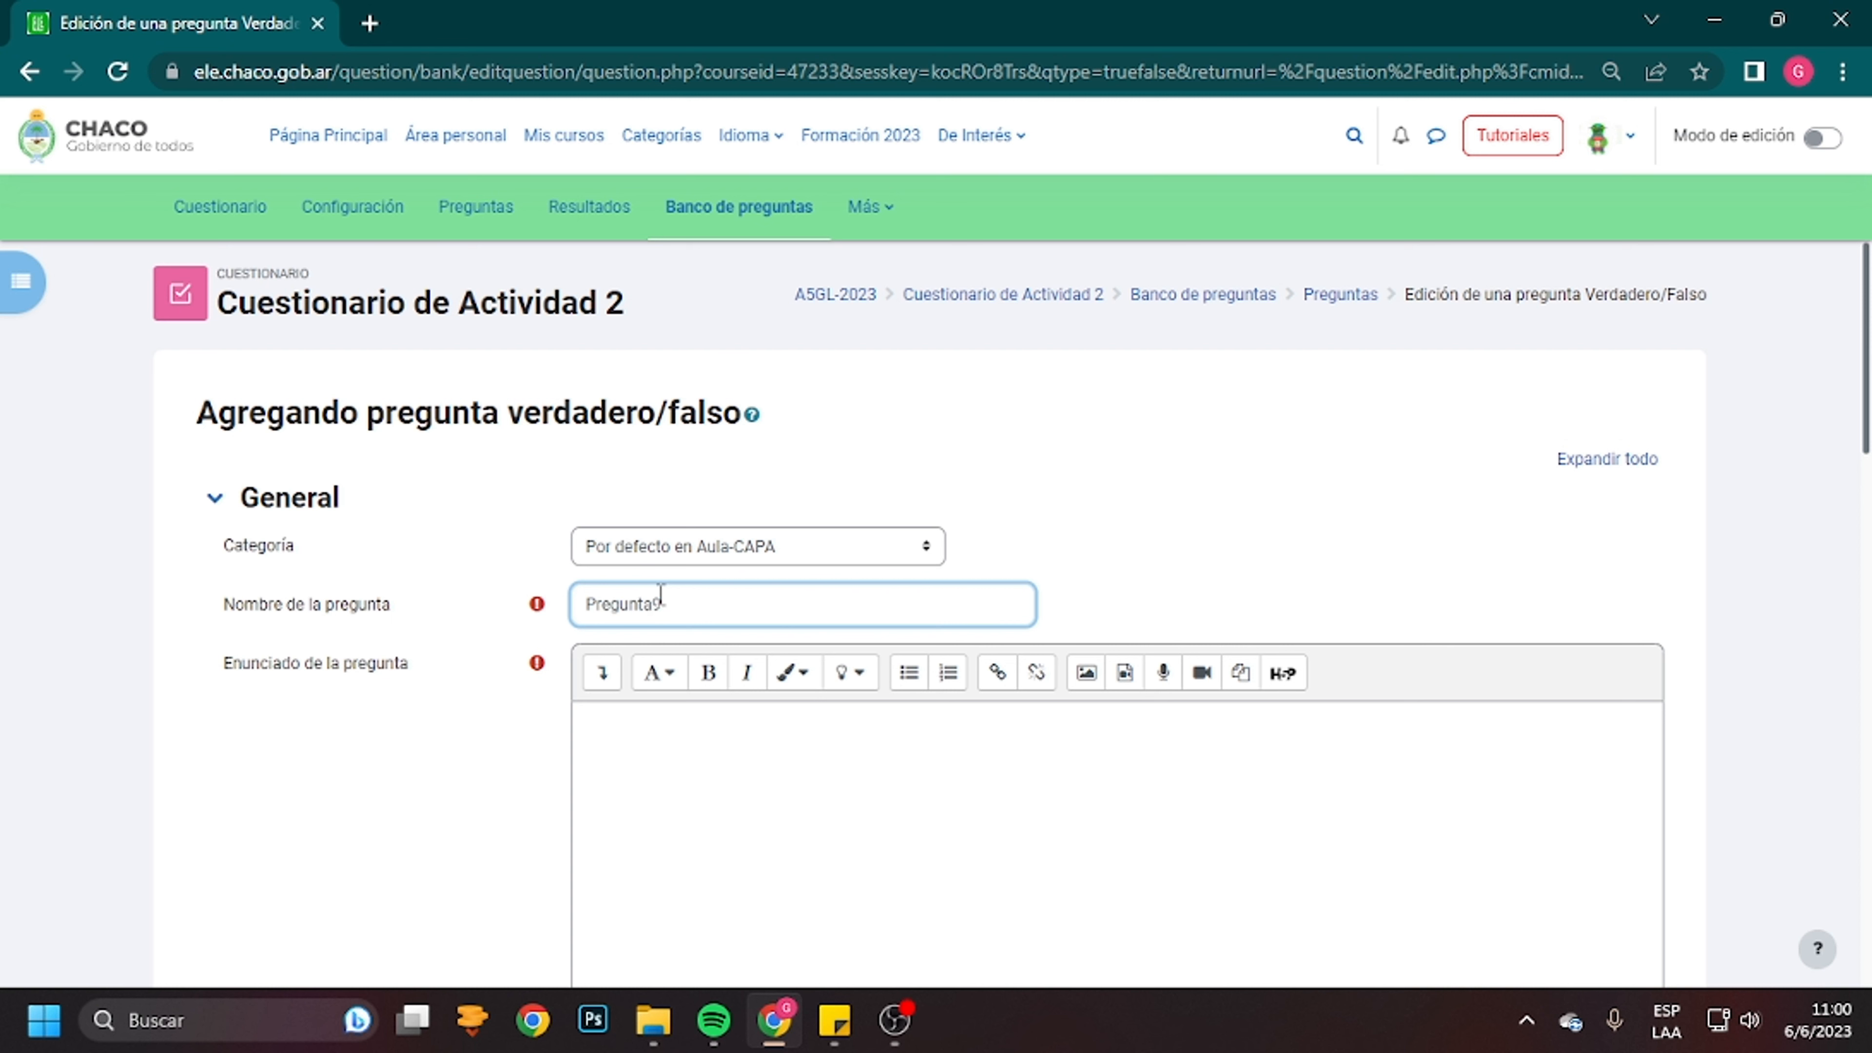
click(652, 746)
scroll(677, 727, down, 2)
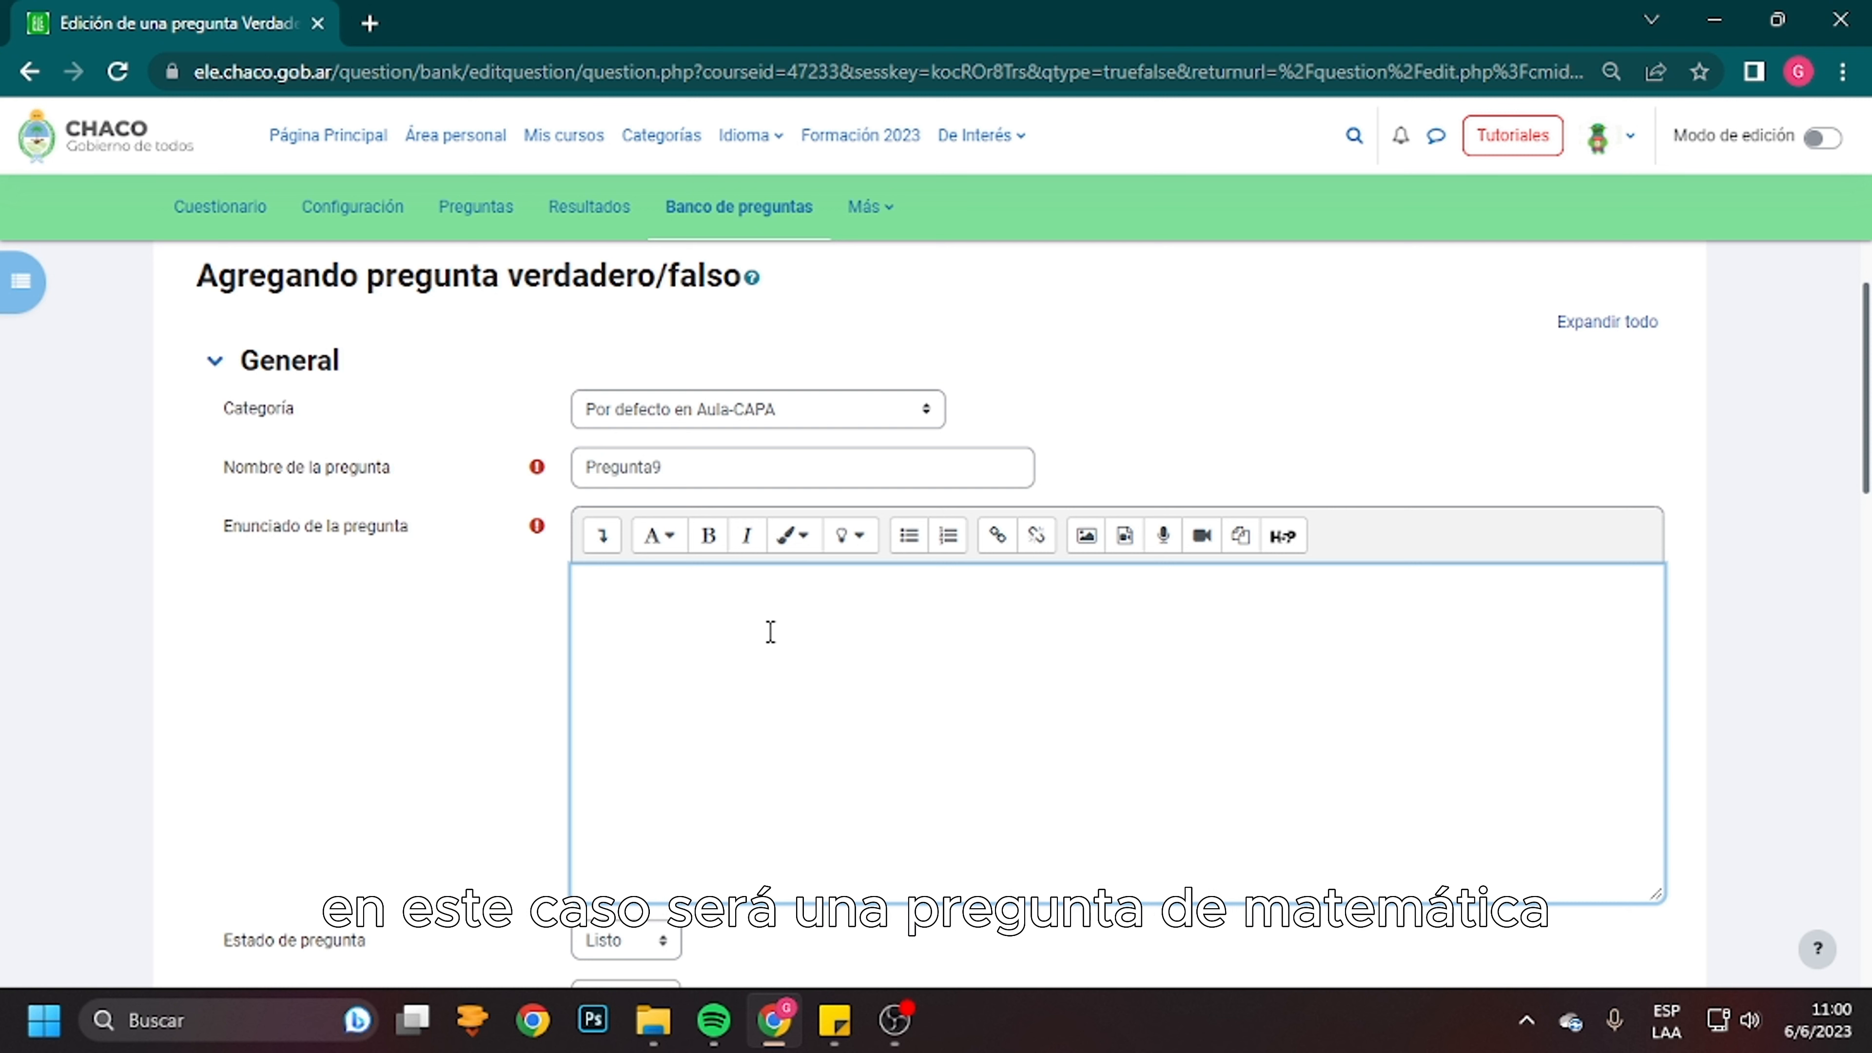
text(Indicar si el resultado de la siguiente operación de números enteros es correcto, indicando VERDADERO: -5 + 9= 4)
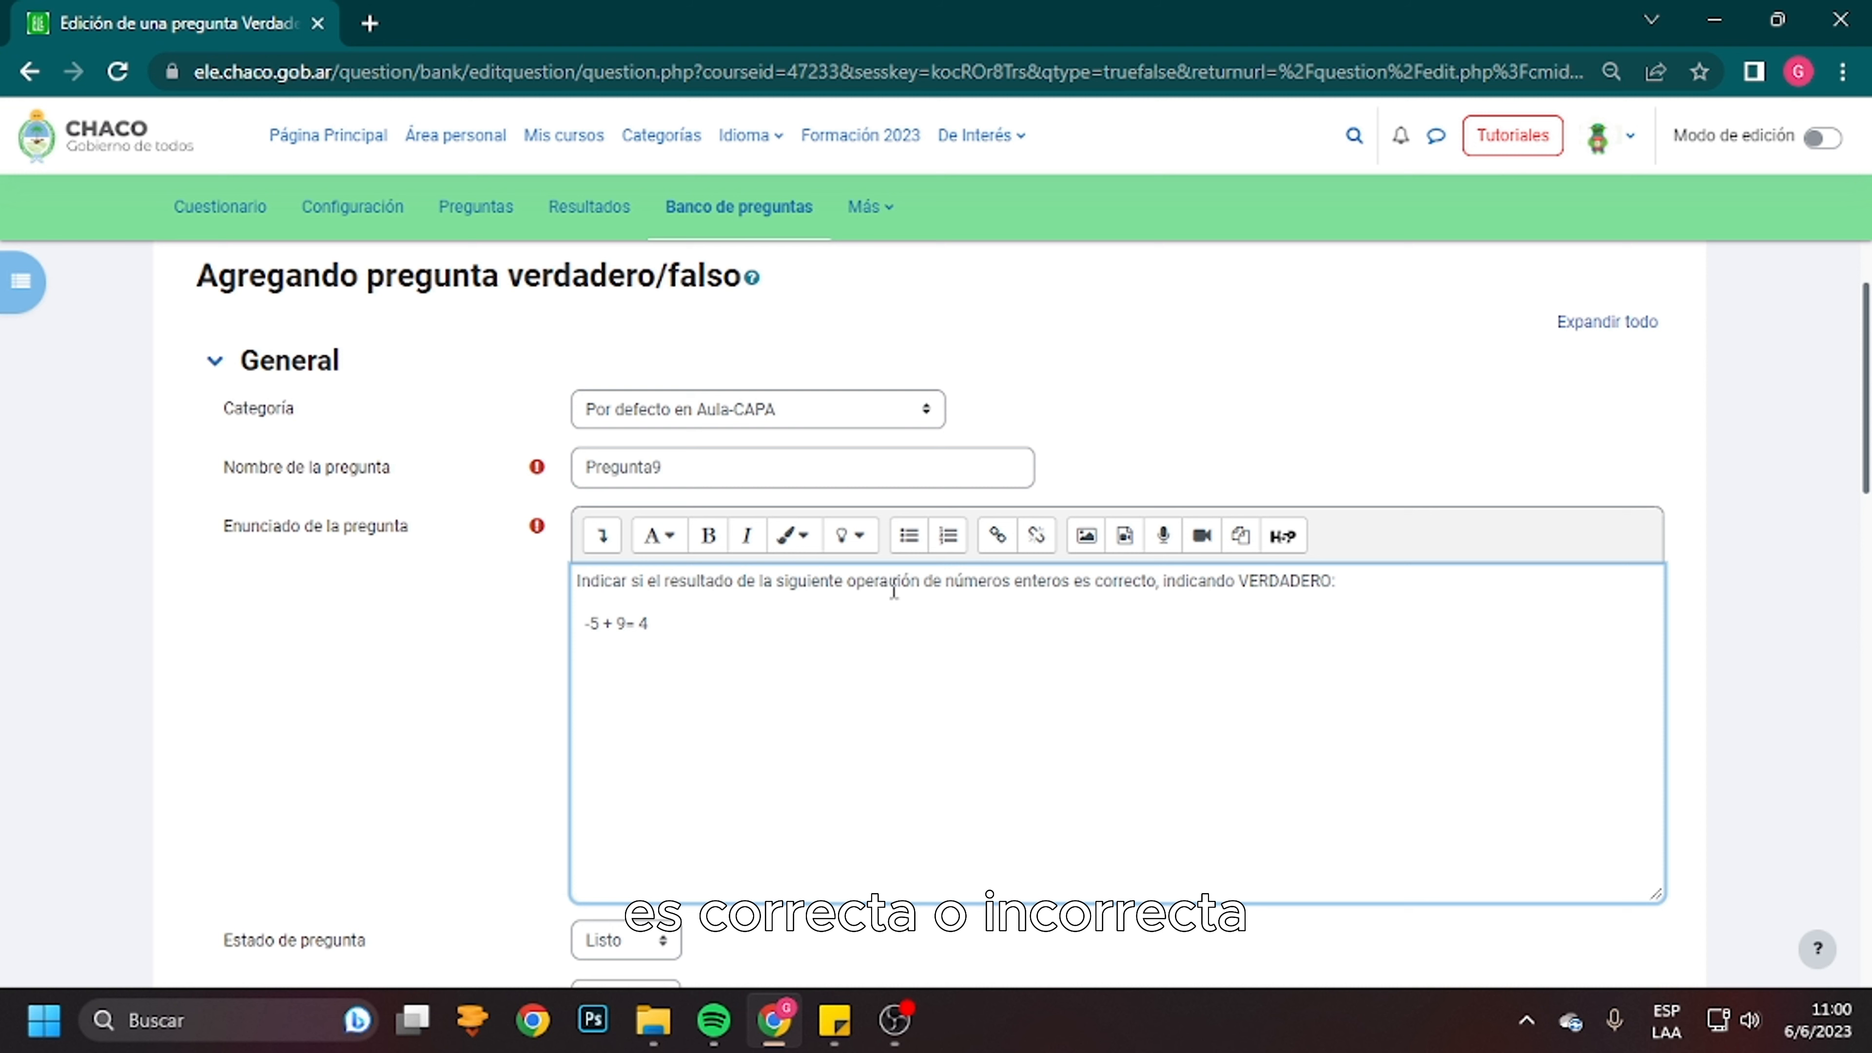
Expand the statement's formatting options and make the words "números enteros" bold
drag(948, 582, 1075, 581)
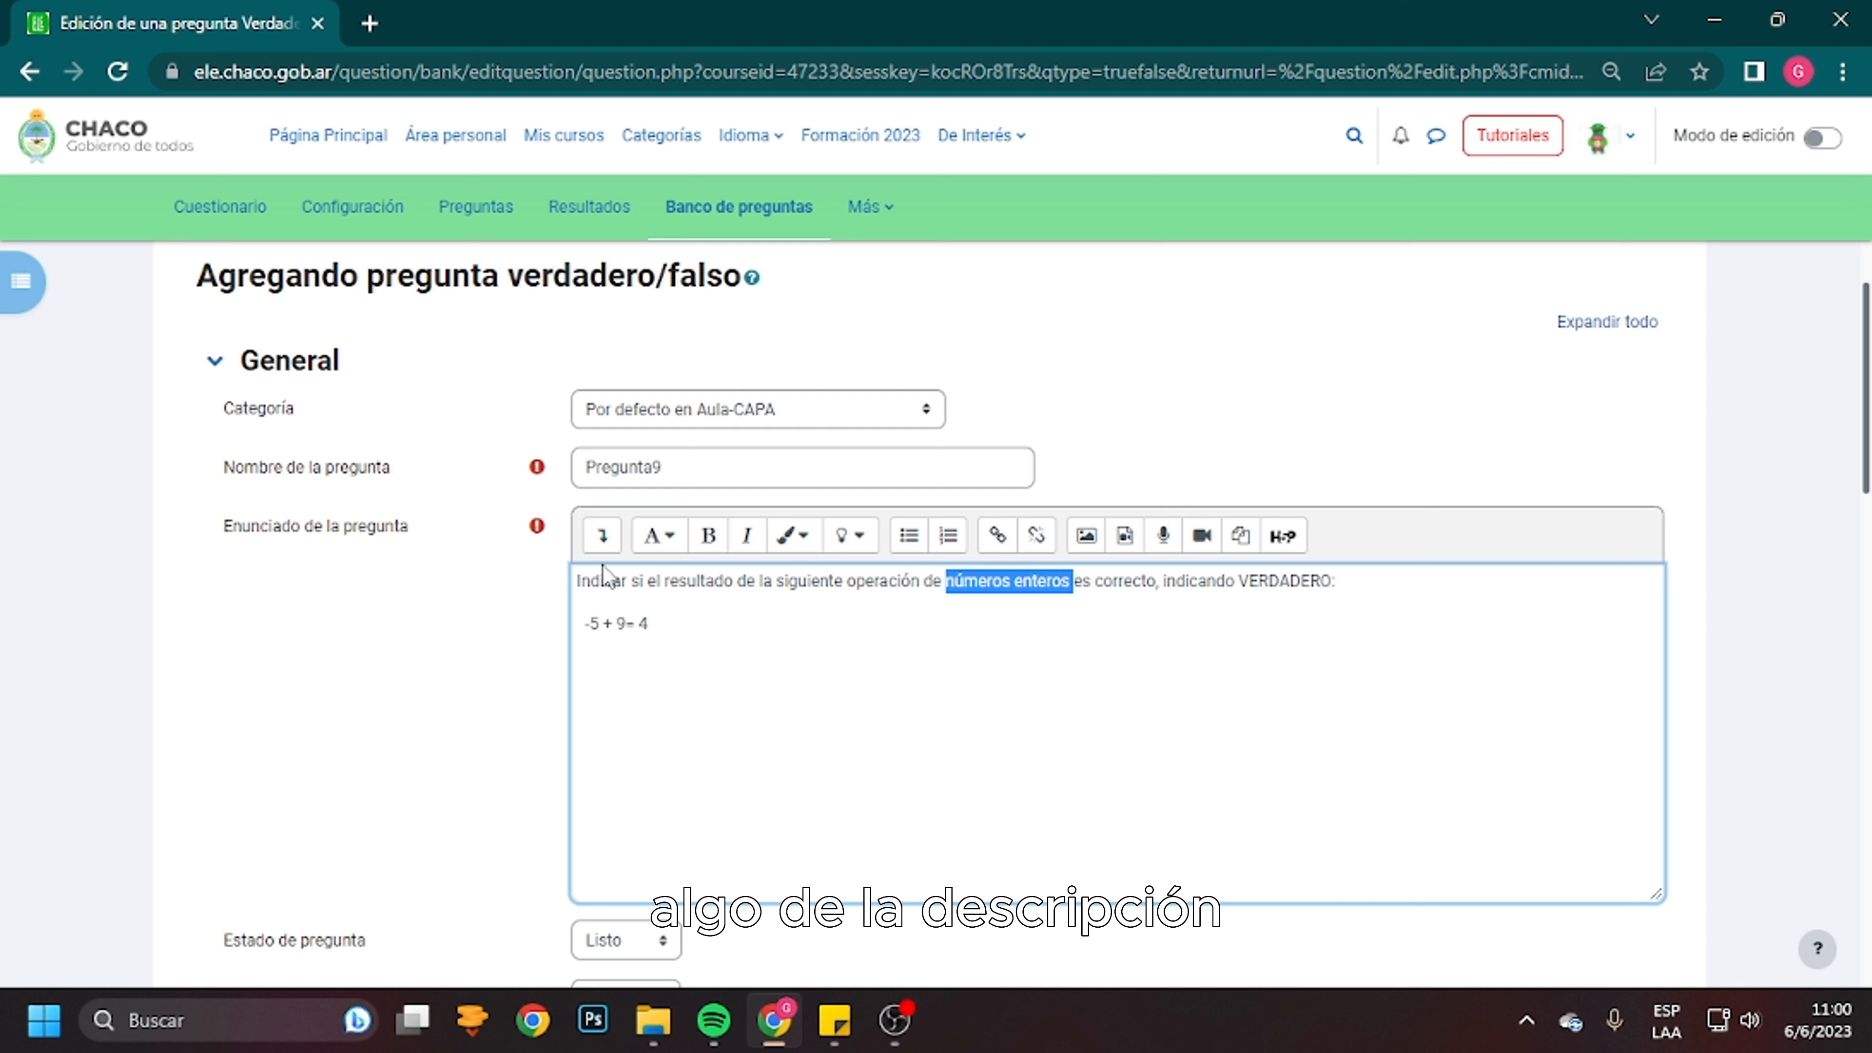
click(604, 537)
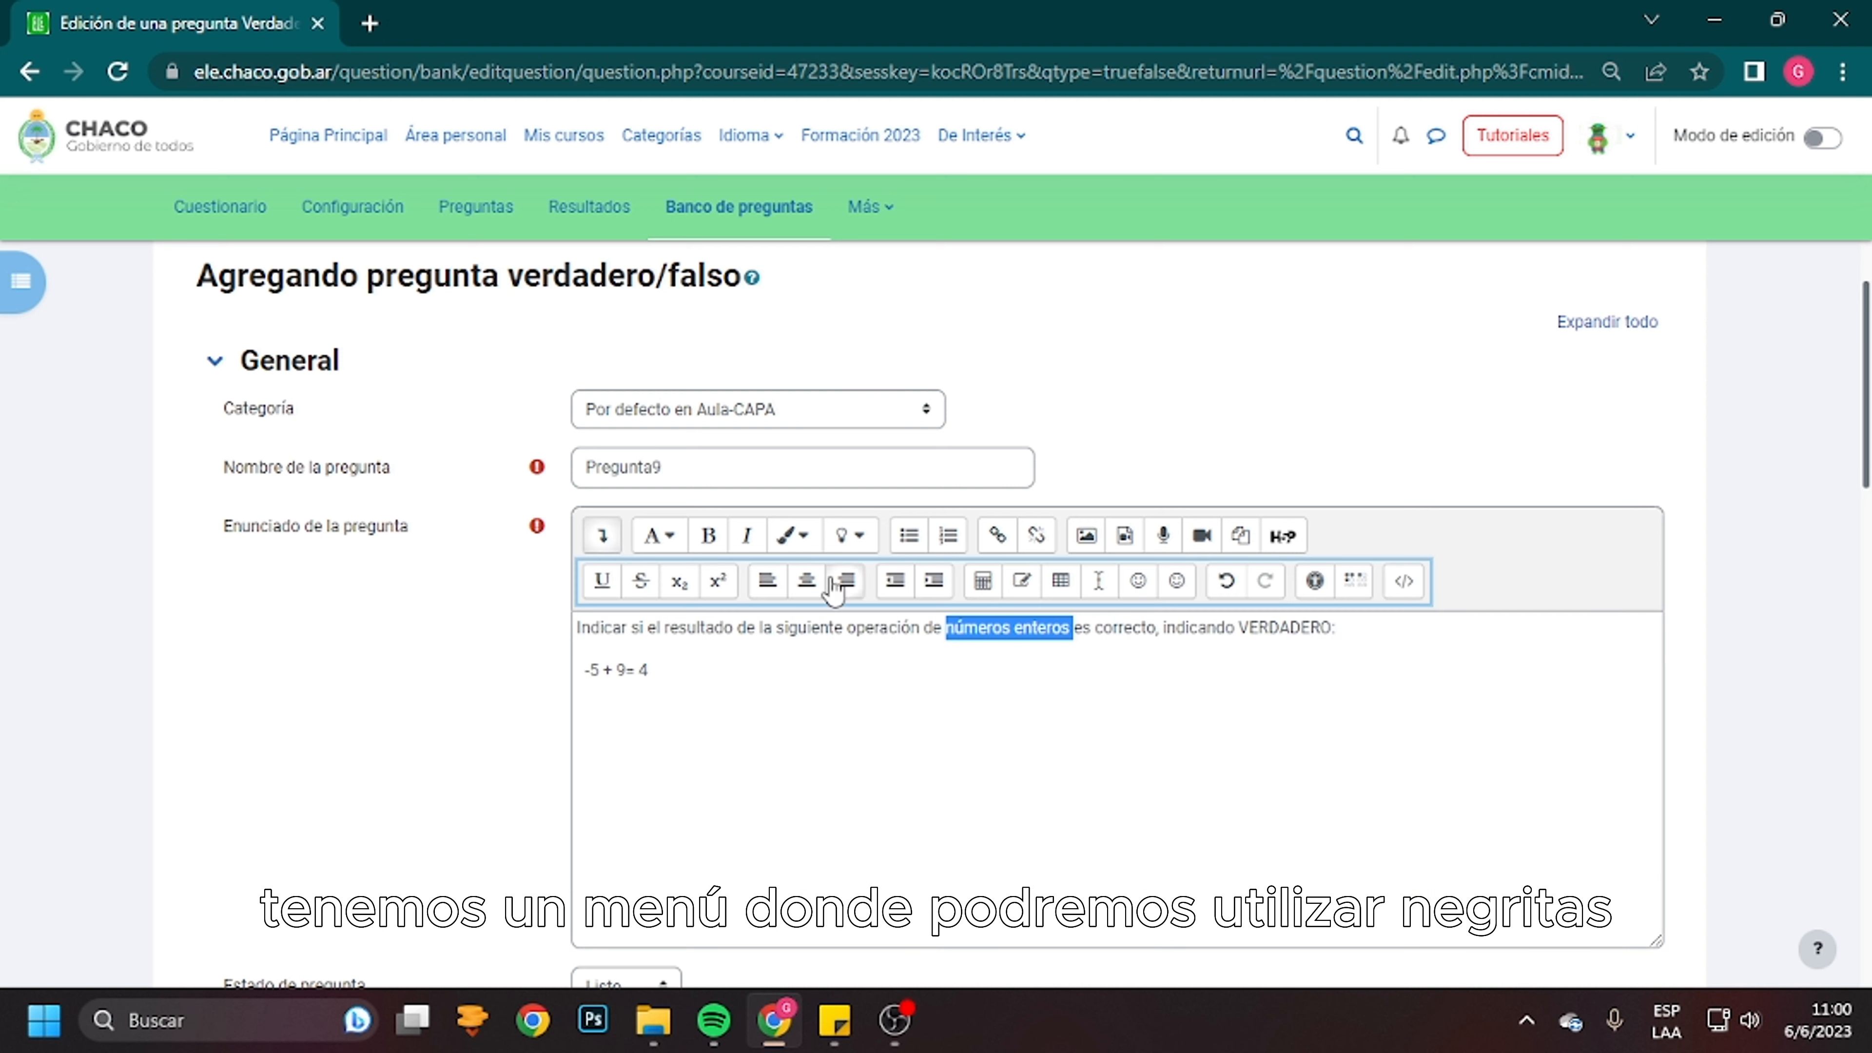
click(707, 542)
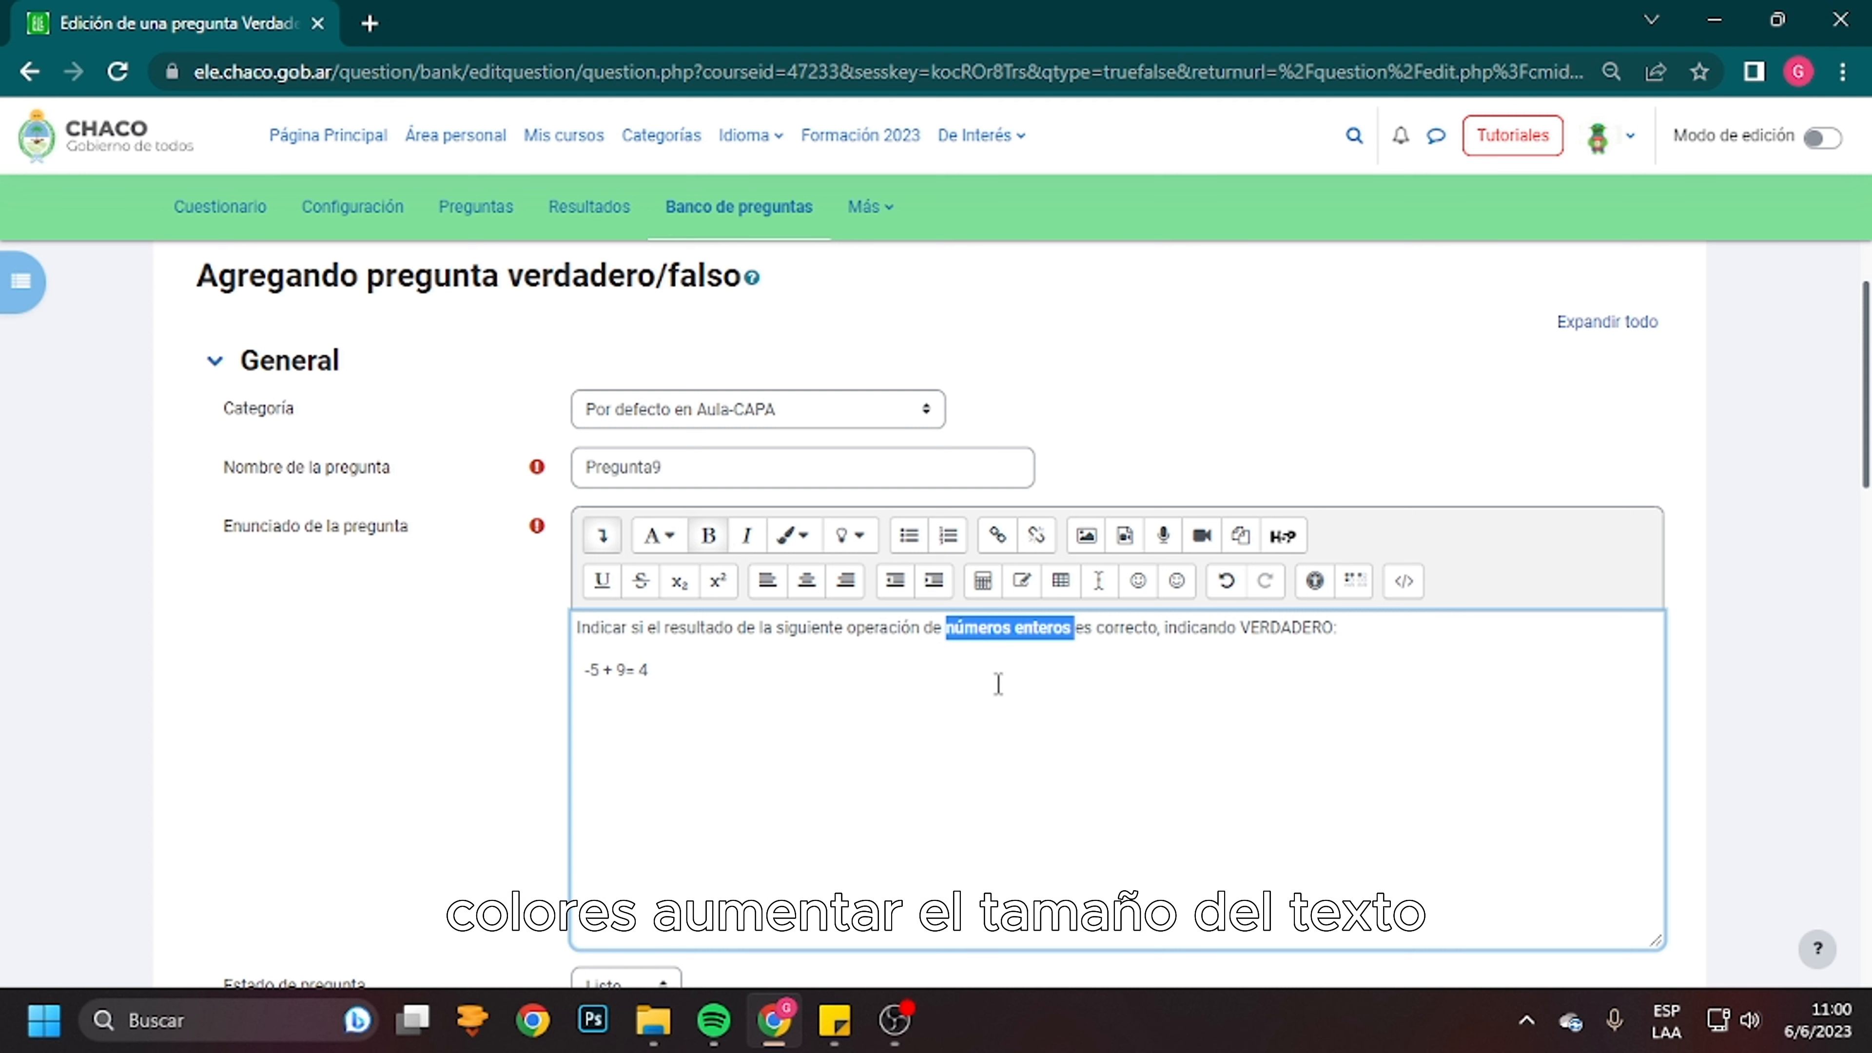
Format the "-5 + 9= 4" line as Encabezado (largo) and highlight it in green
drag(584, 670, 658, 669)
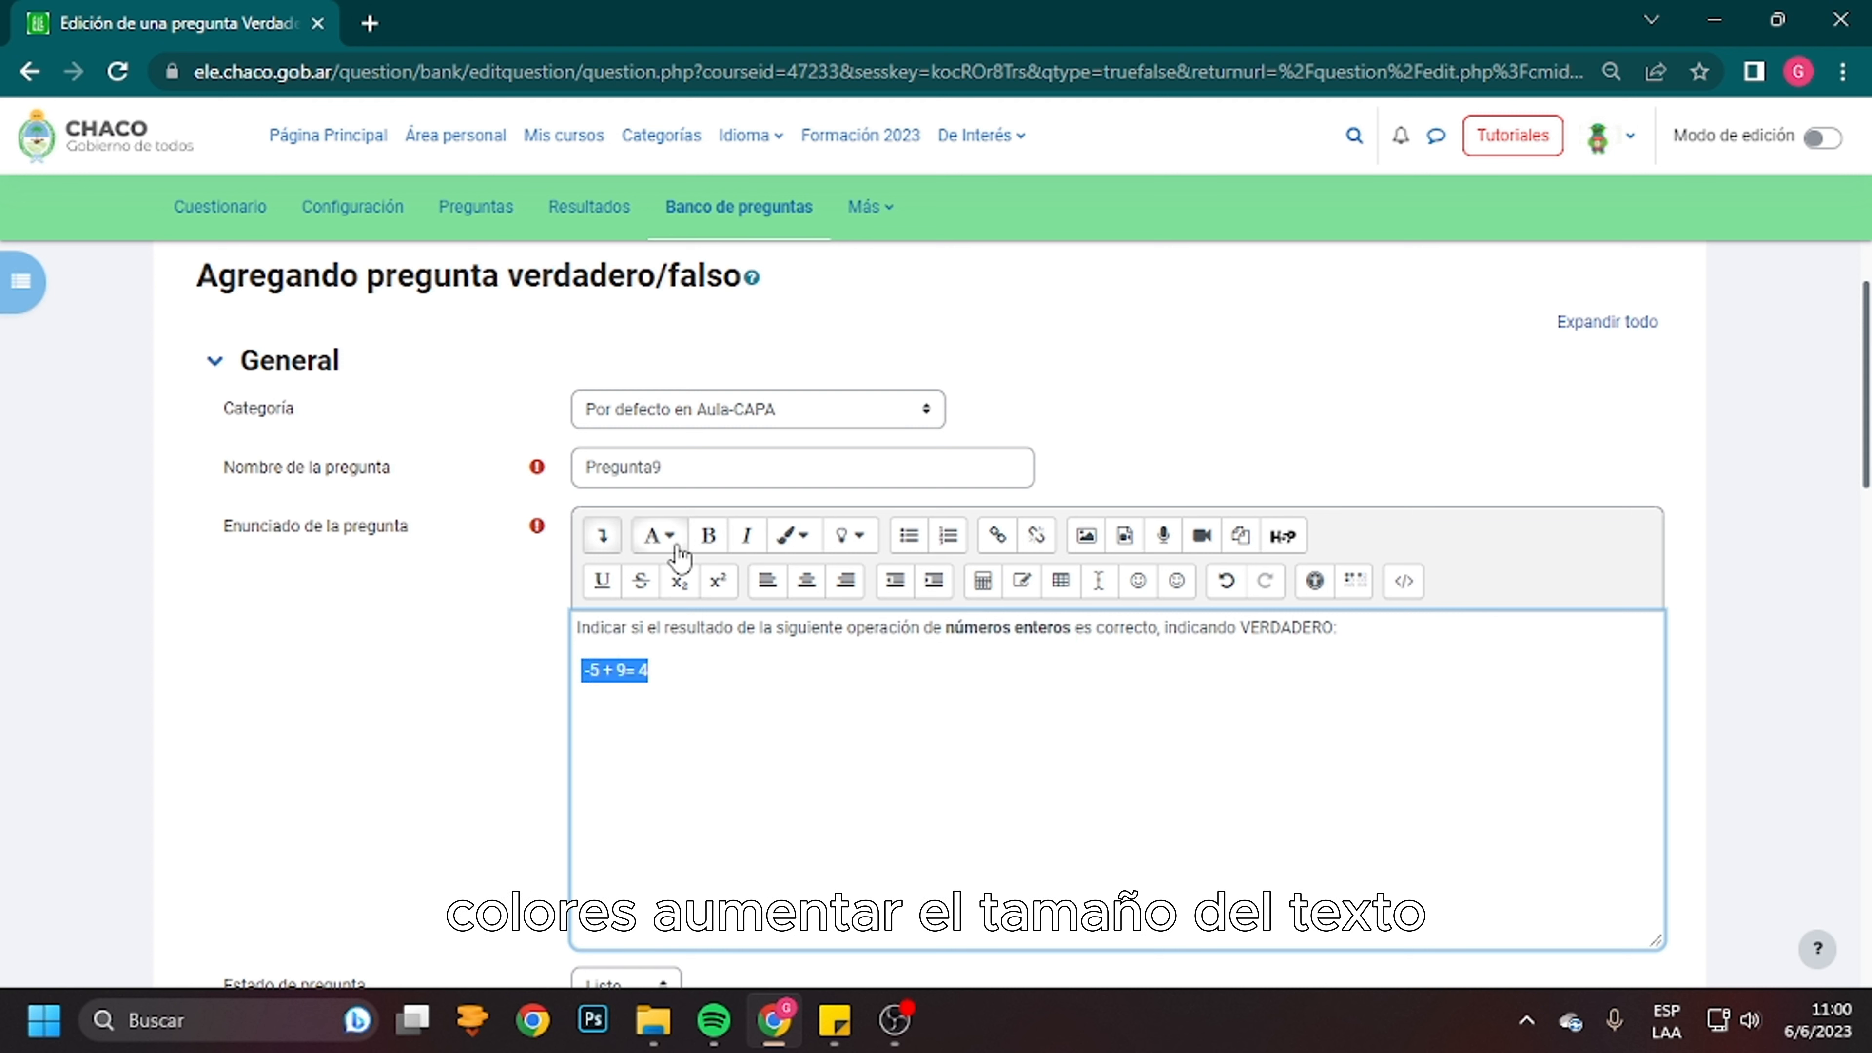
click(658, 535)
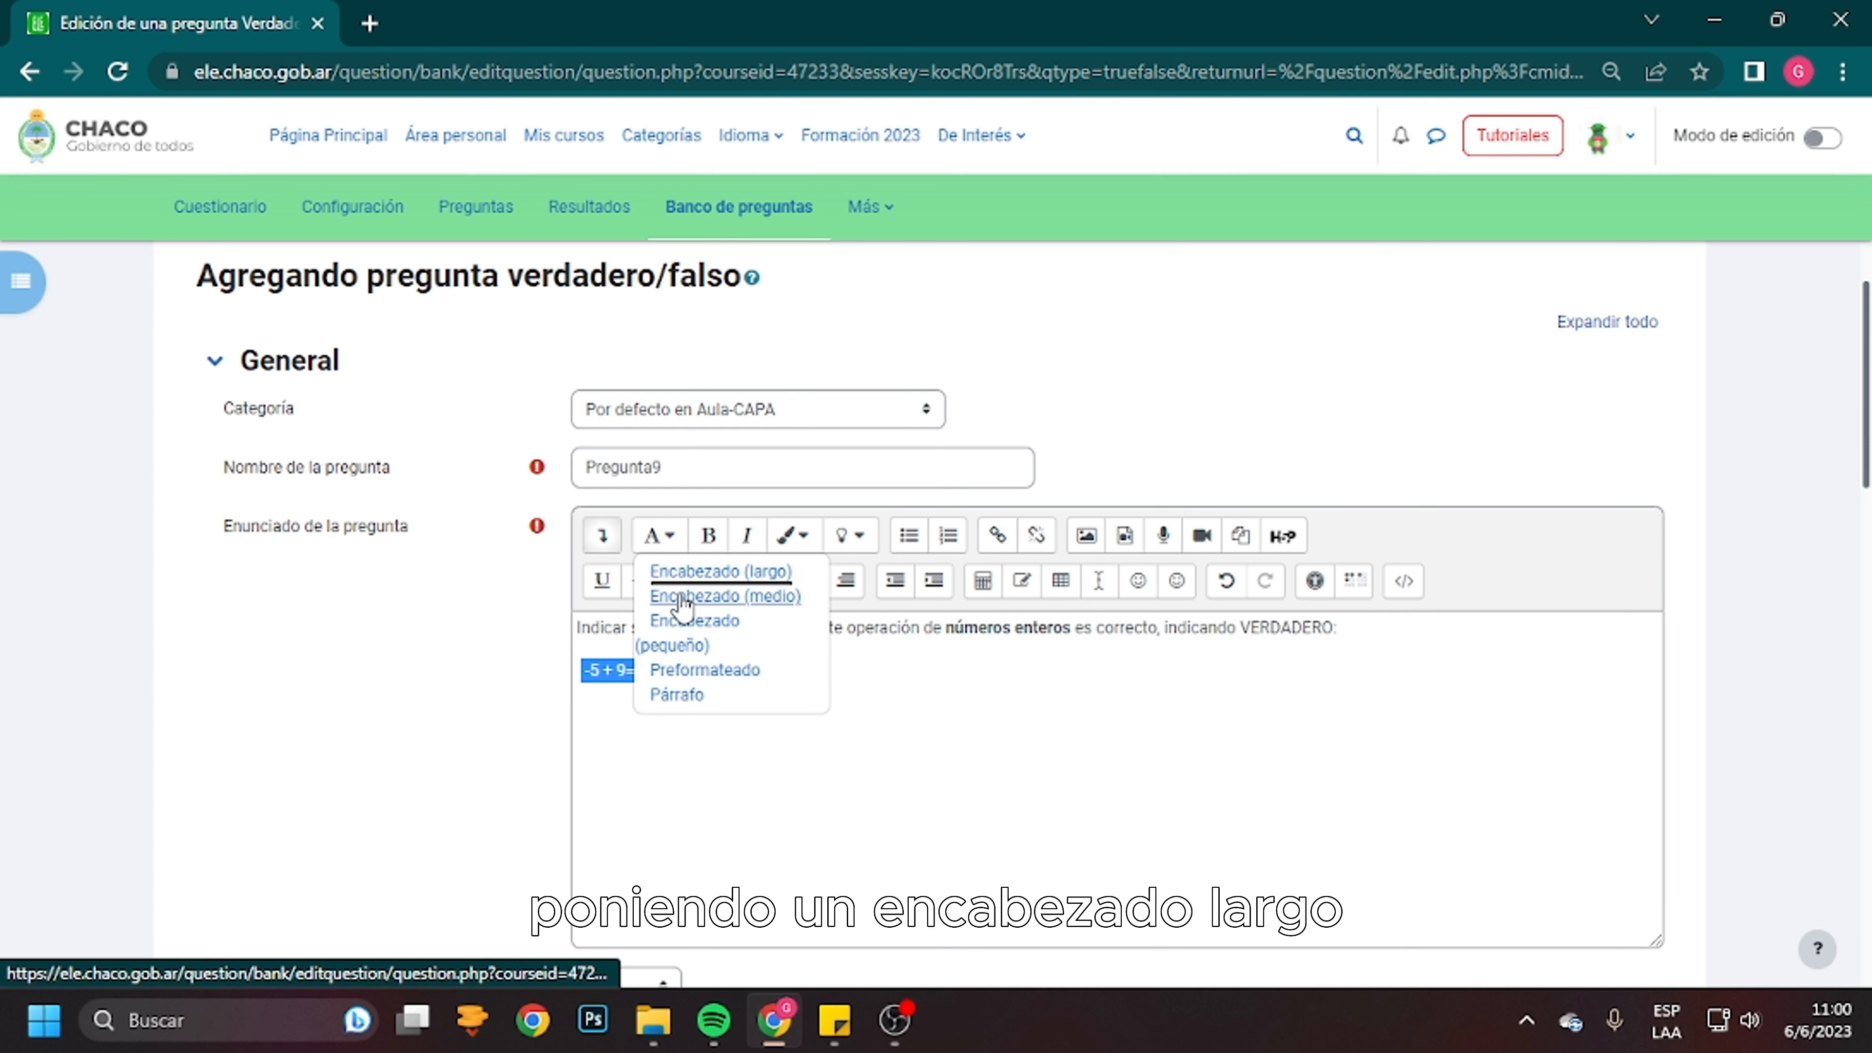
click(685, 574)
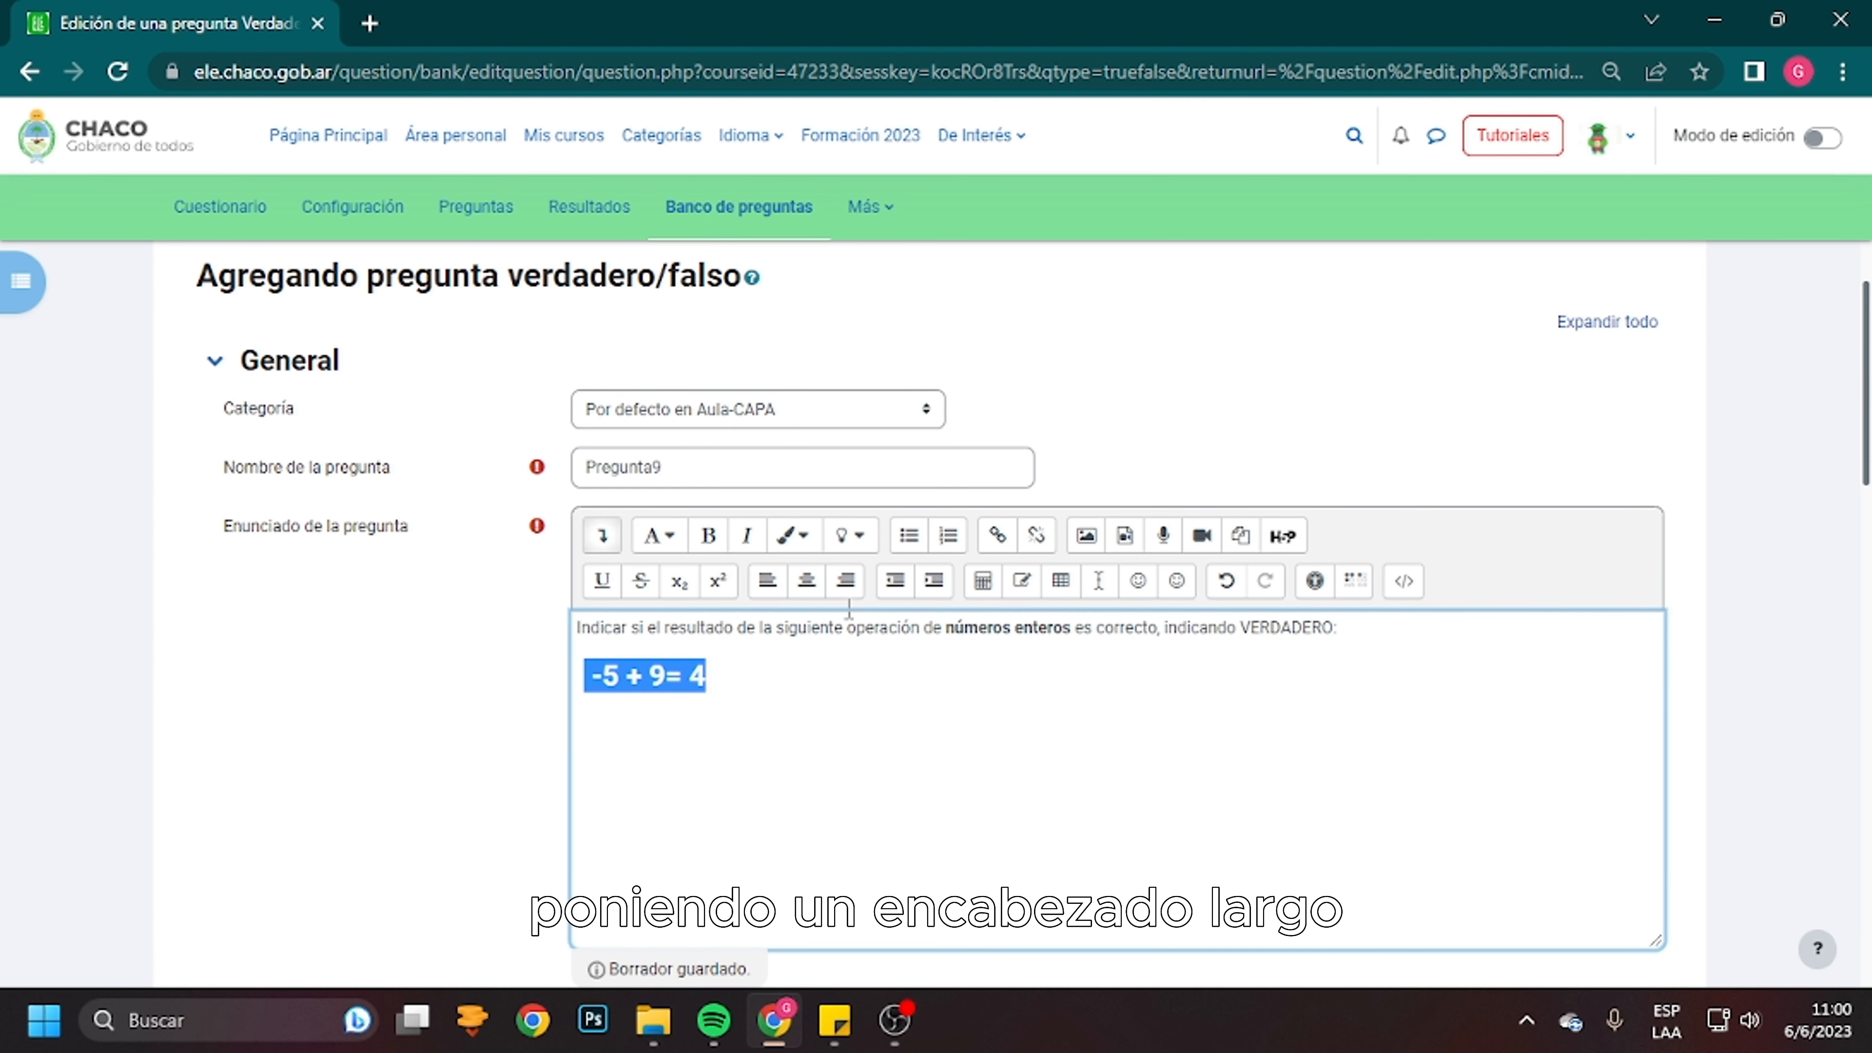
click(859, 539)
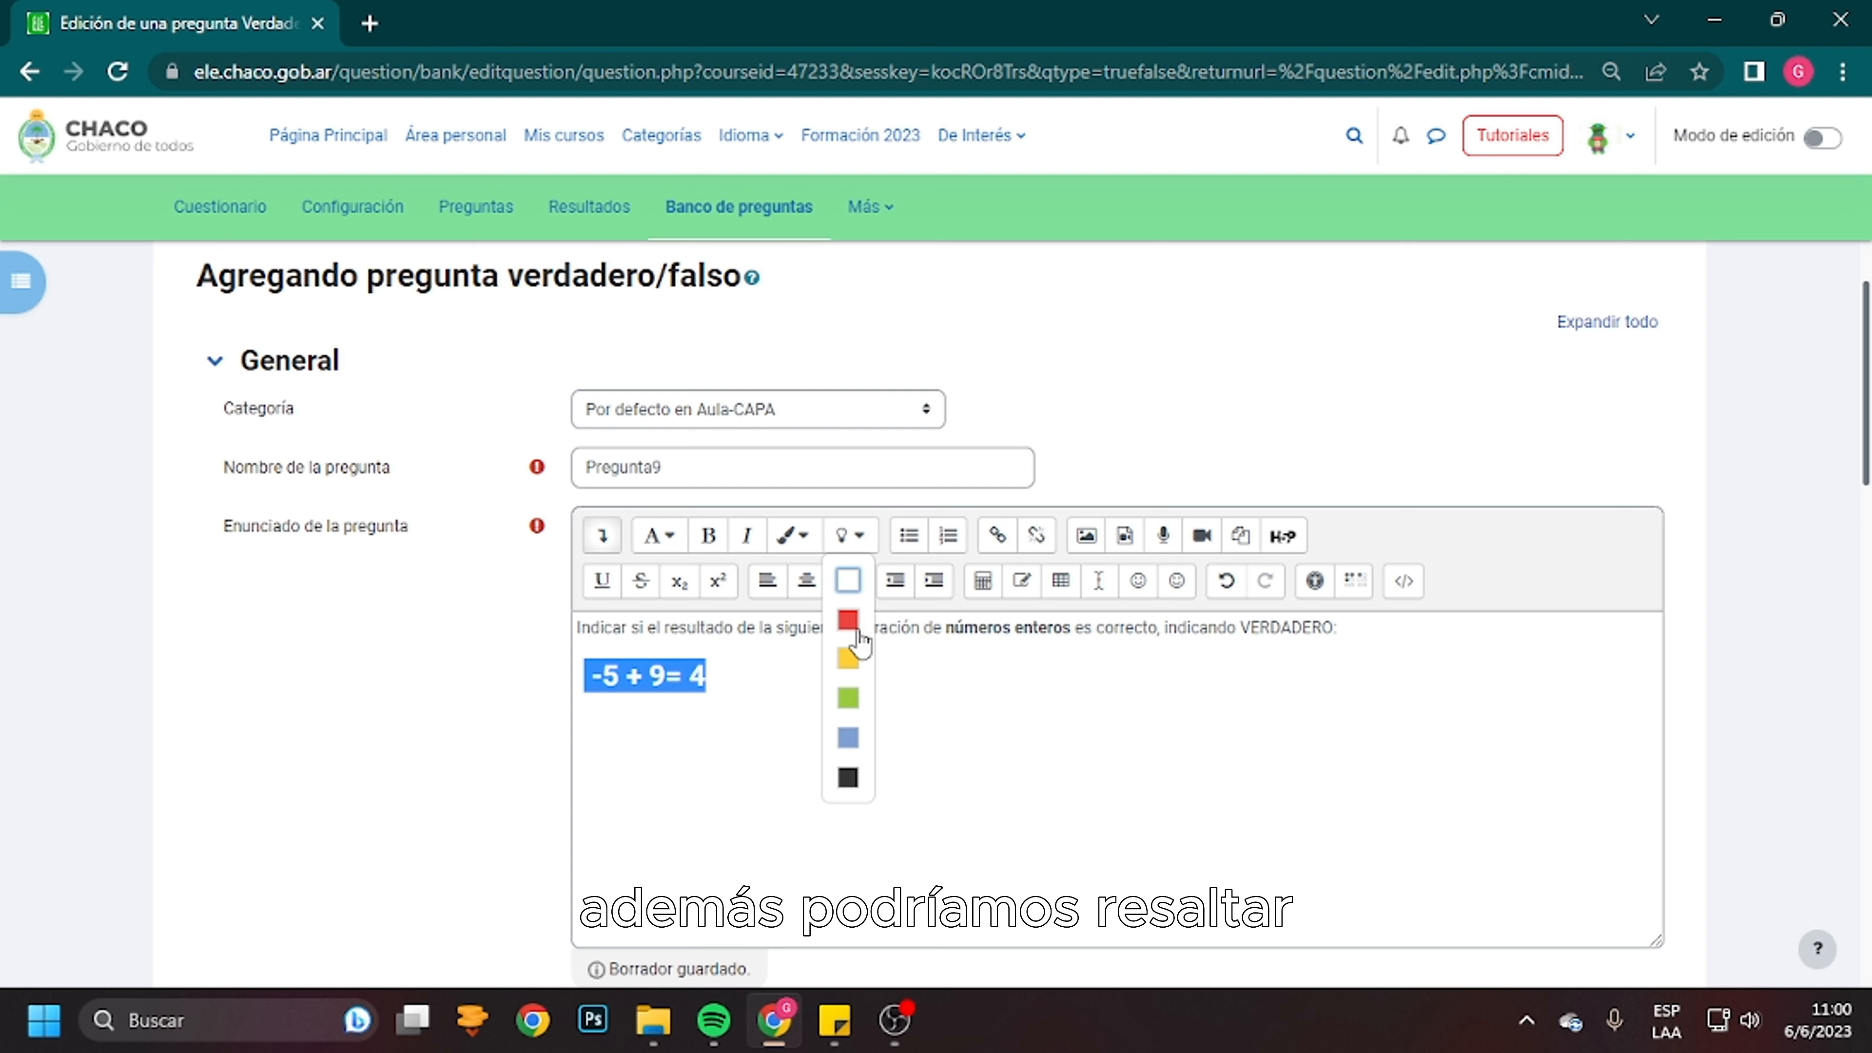
click(848, 698)
click(789, 703)
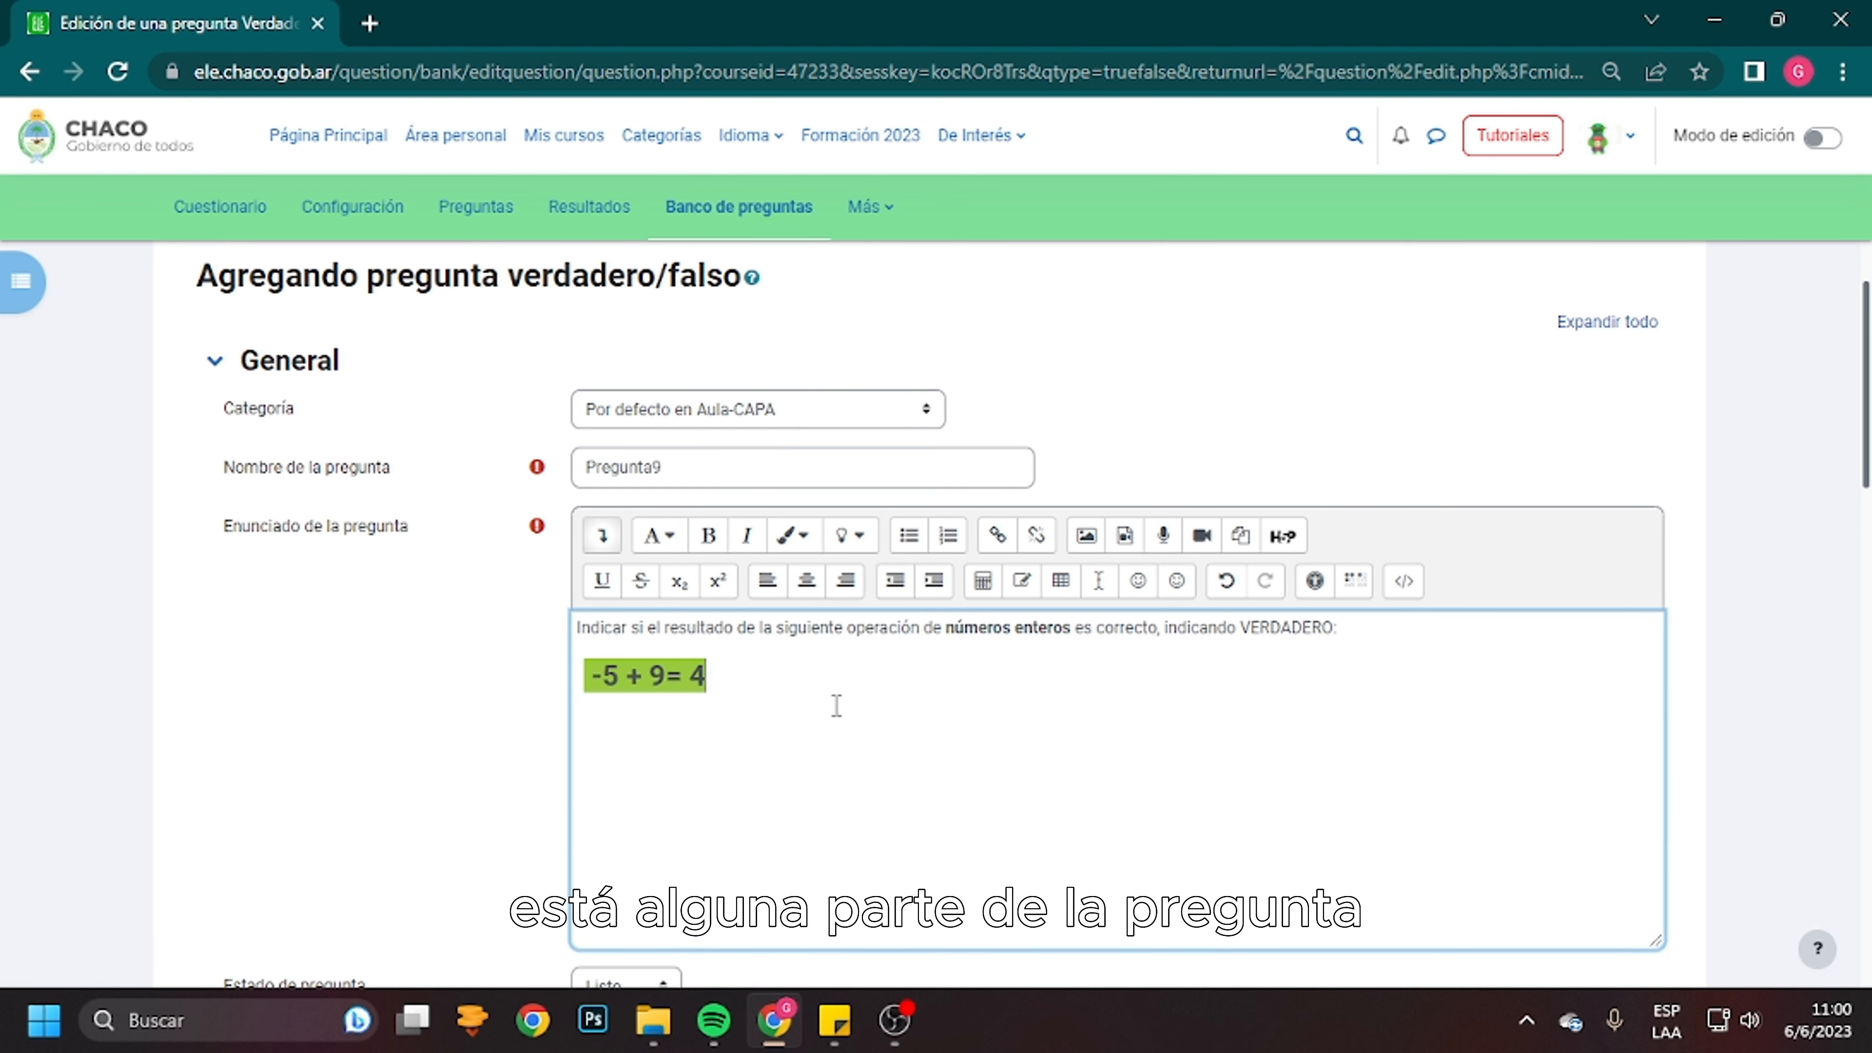
Keep the question's default mark at 1 and set its correct answer to Verdadero
scroll(836, 702, down, 4)
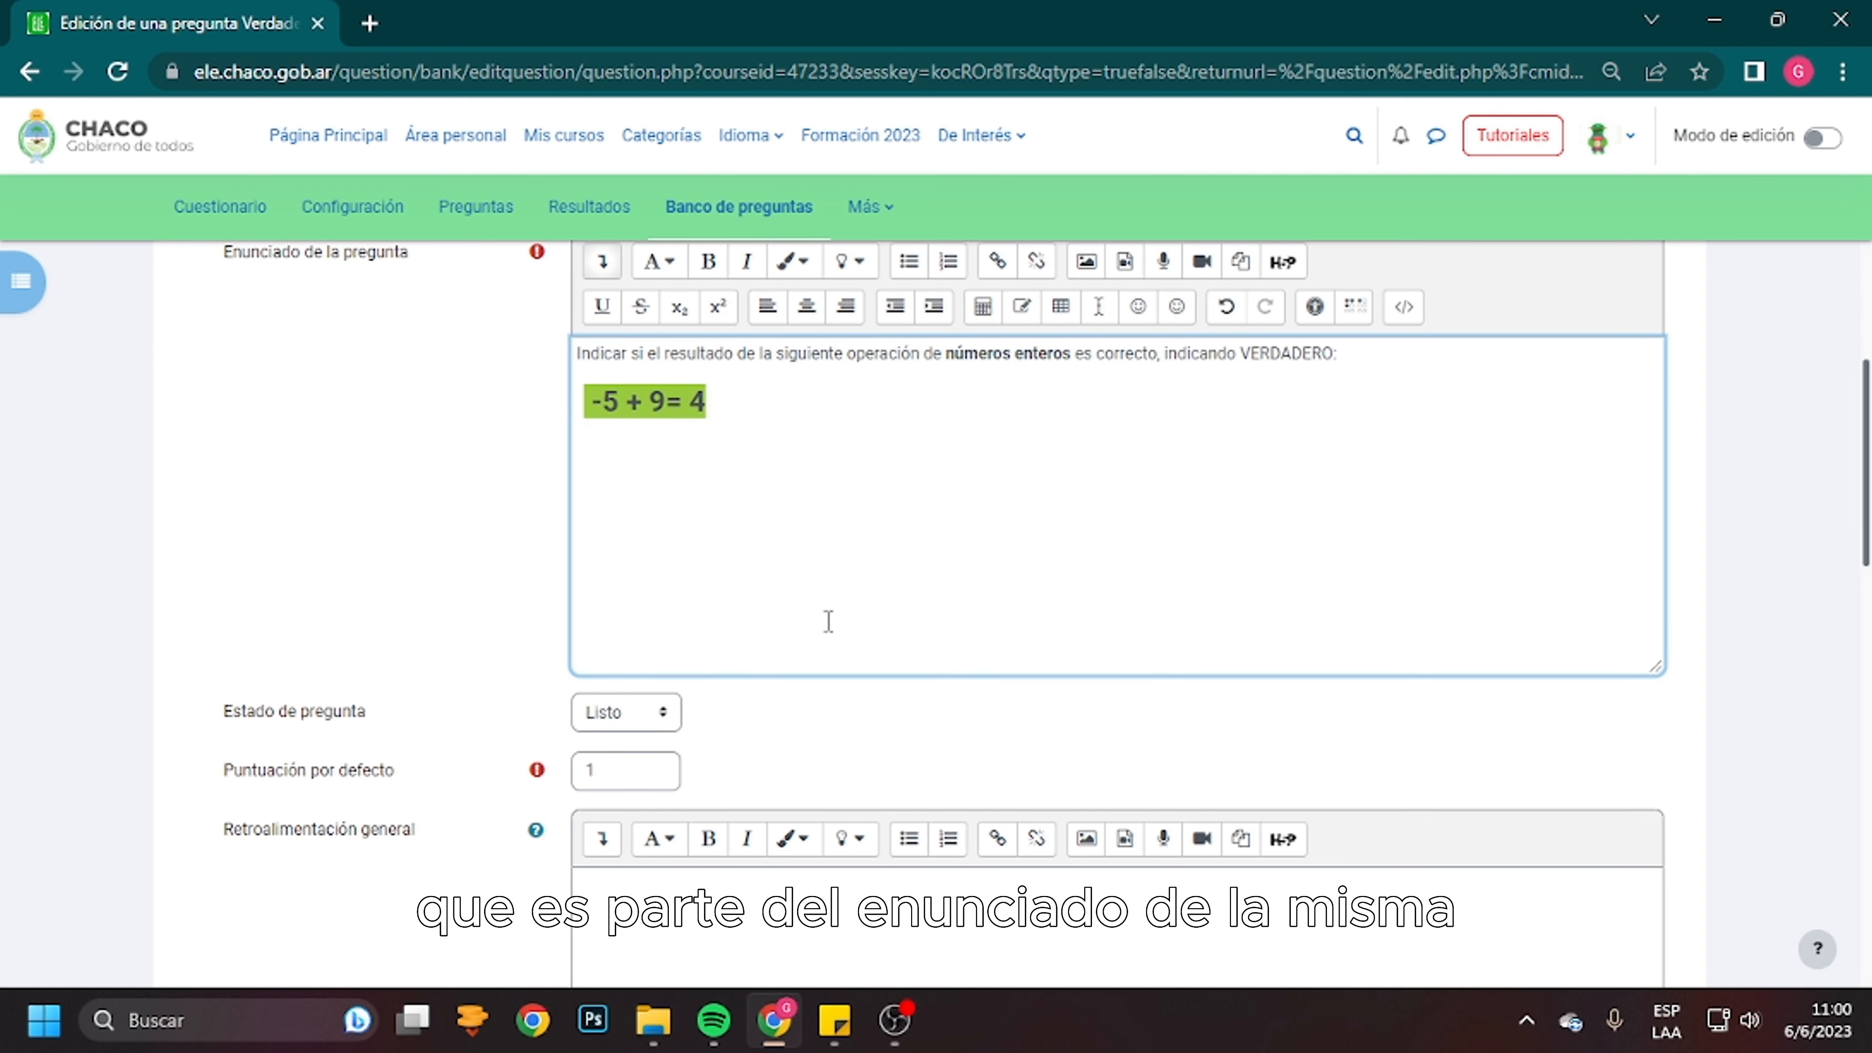
scroll(828, 623, down, 1)
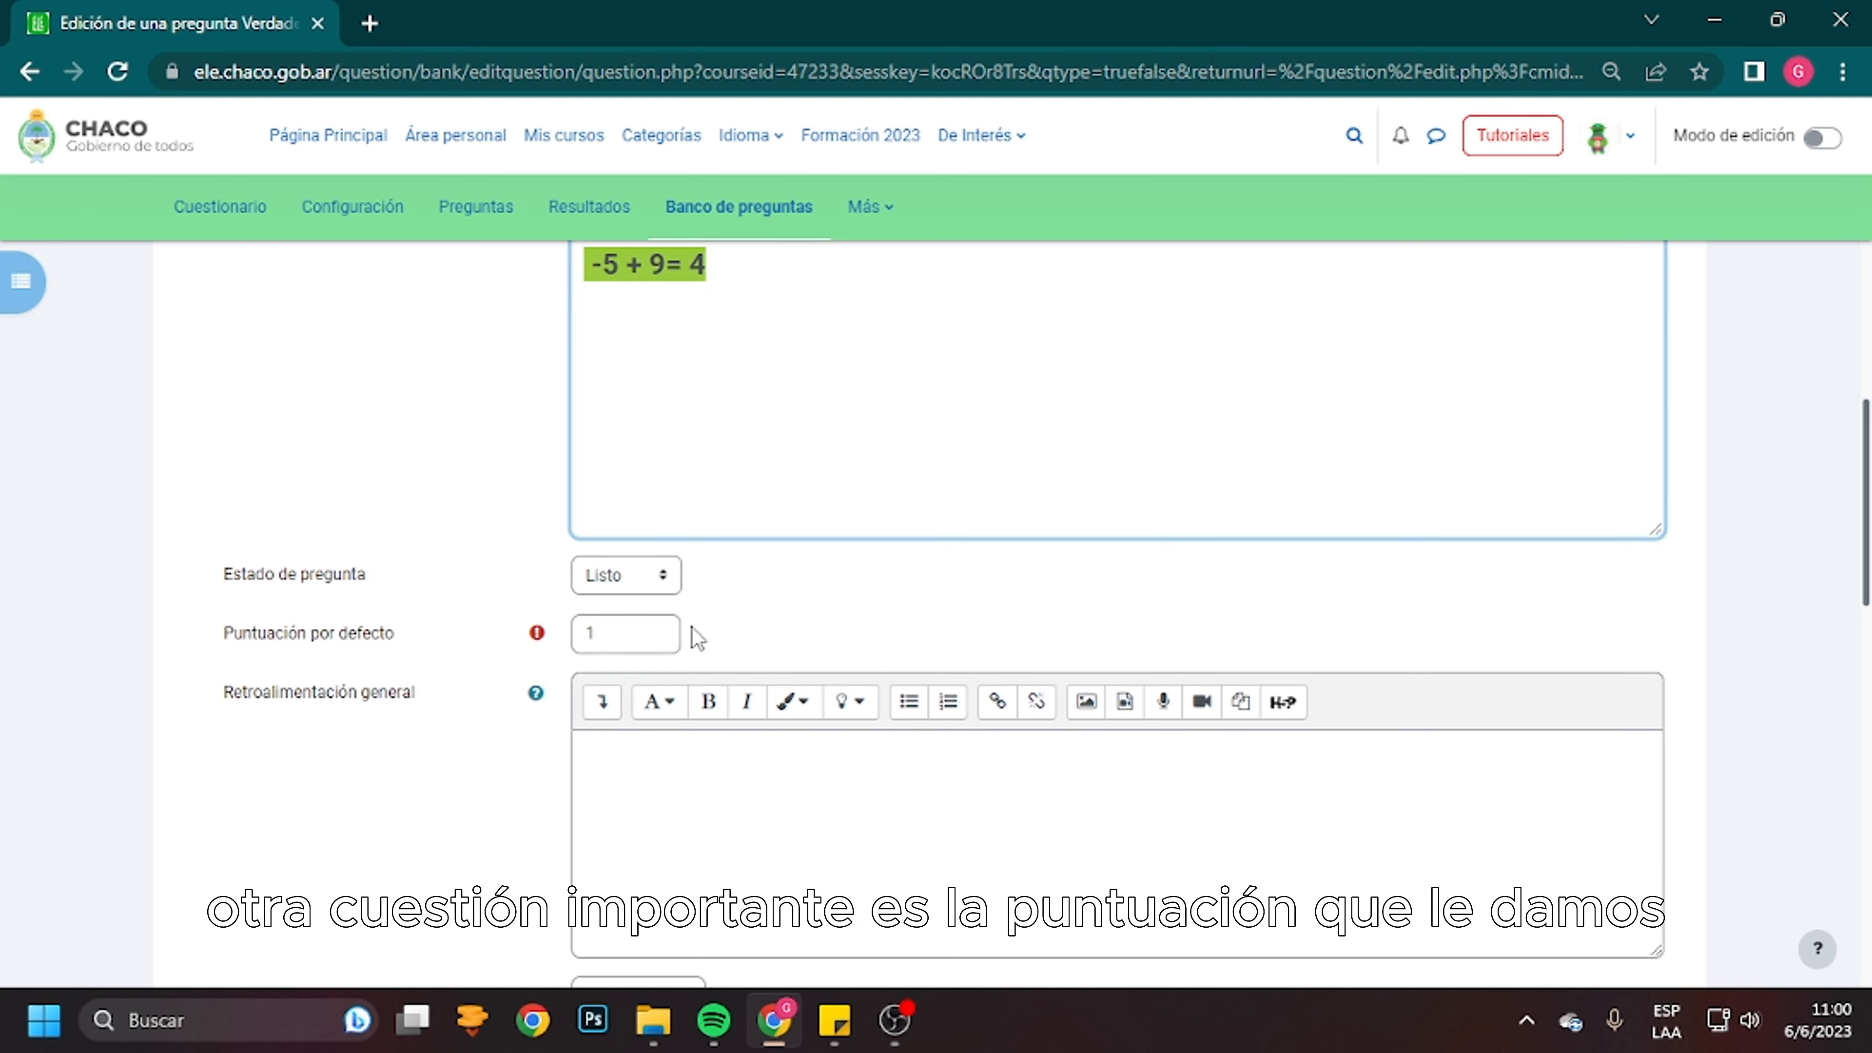
click(652, 632)
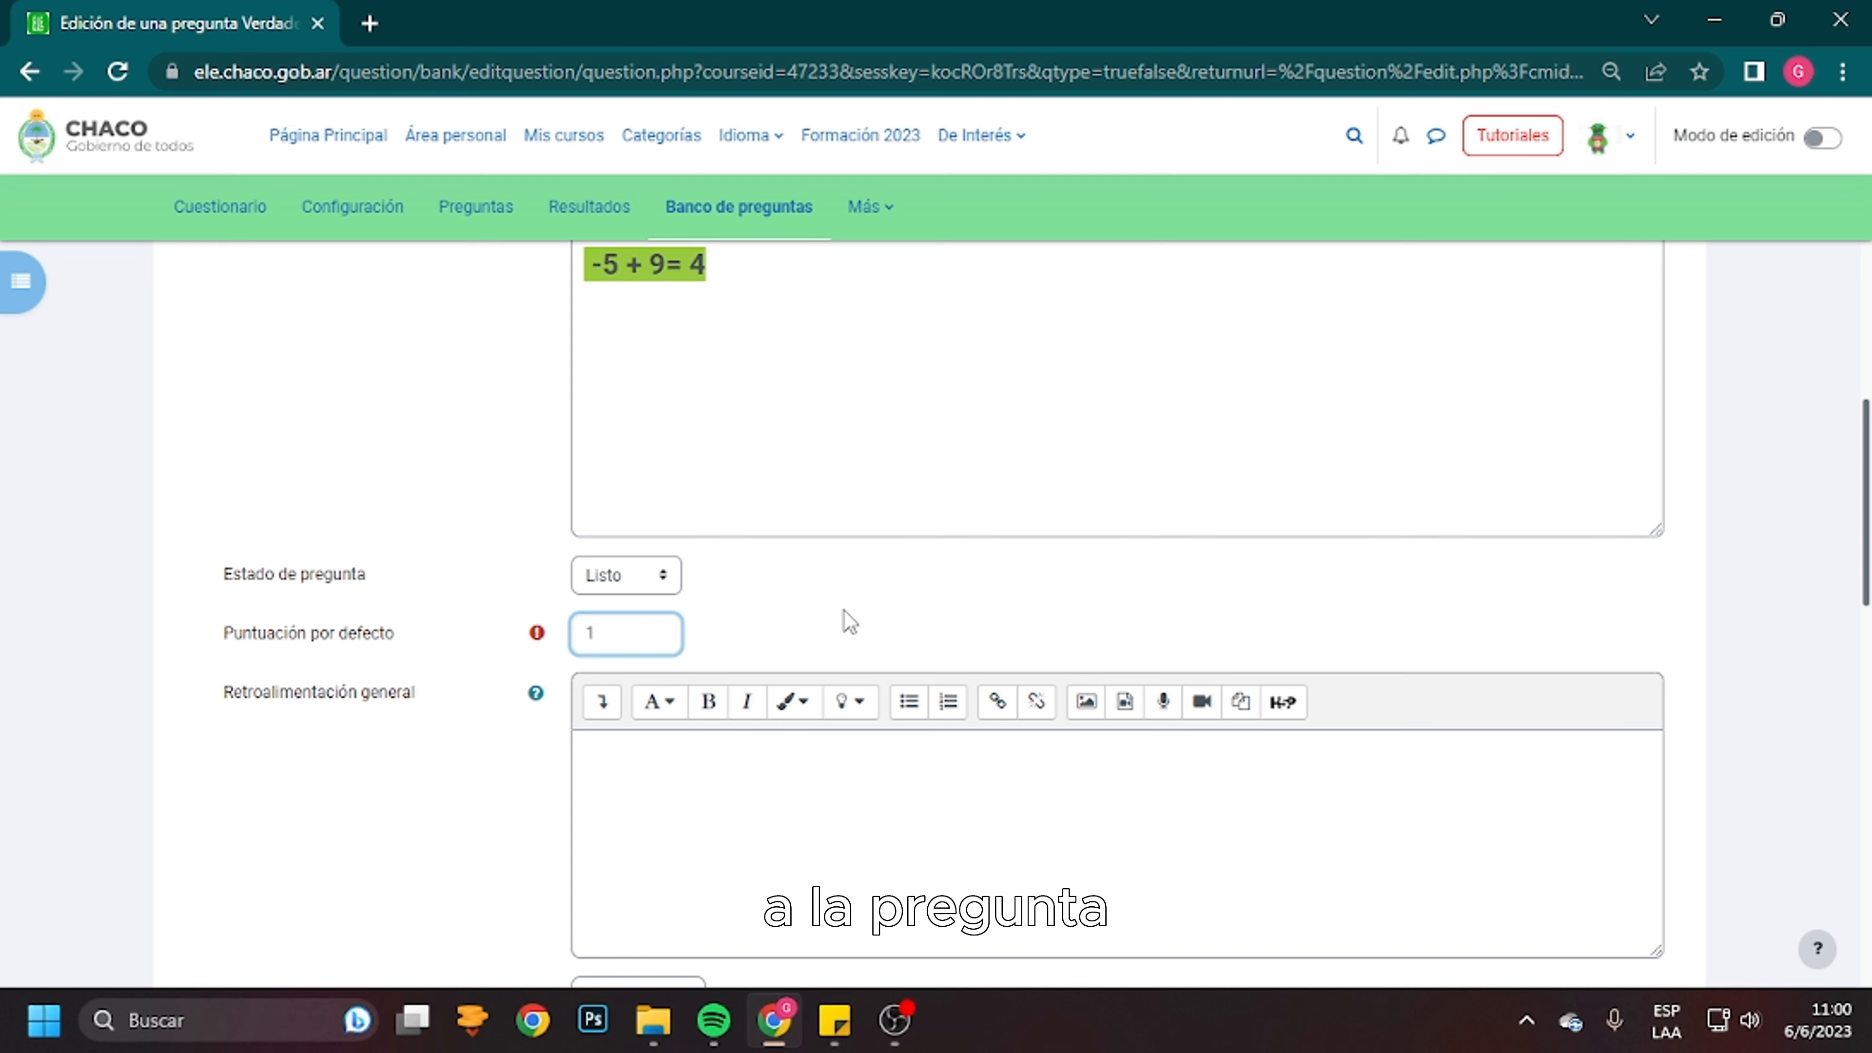
scroll(843, 616, down, 5)
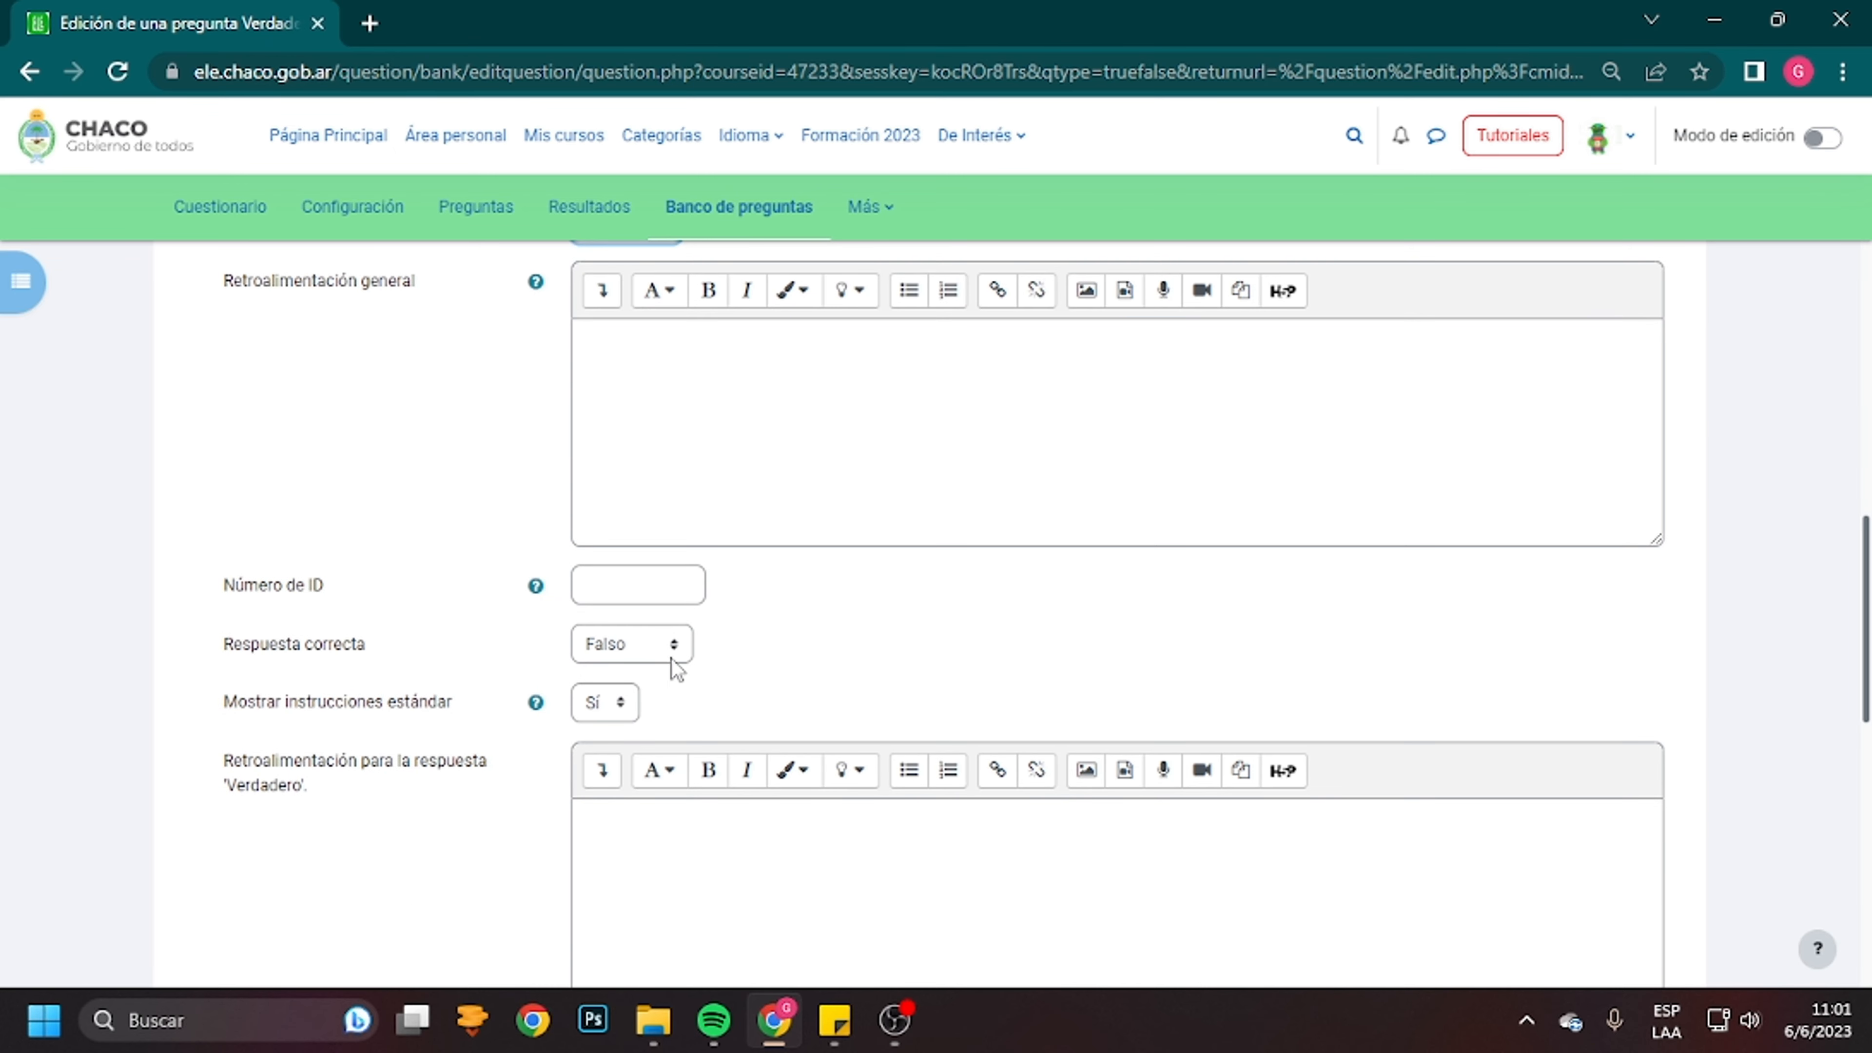
click(674, 647)
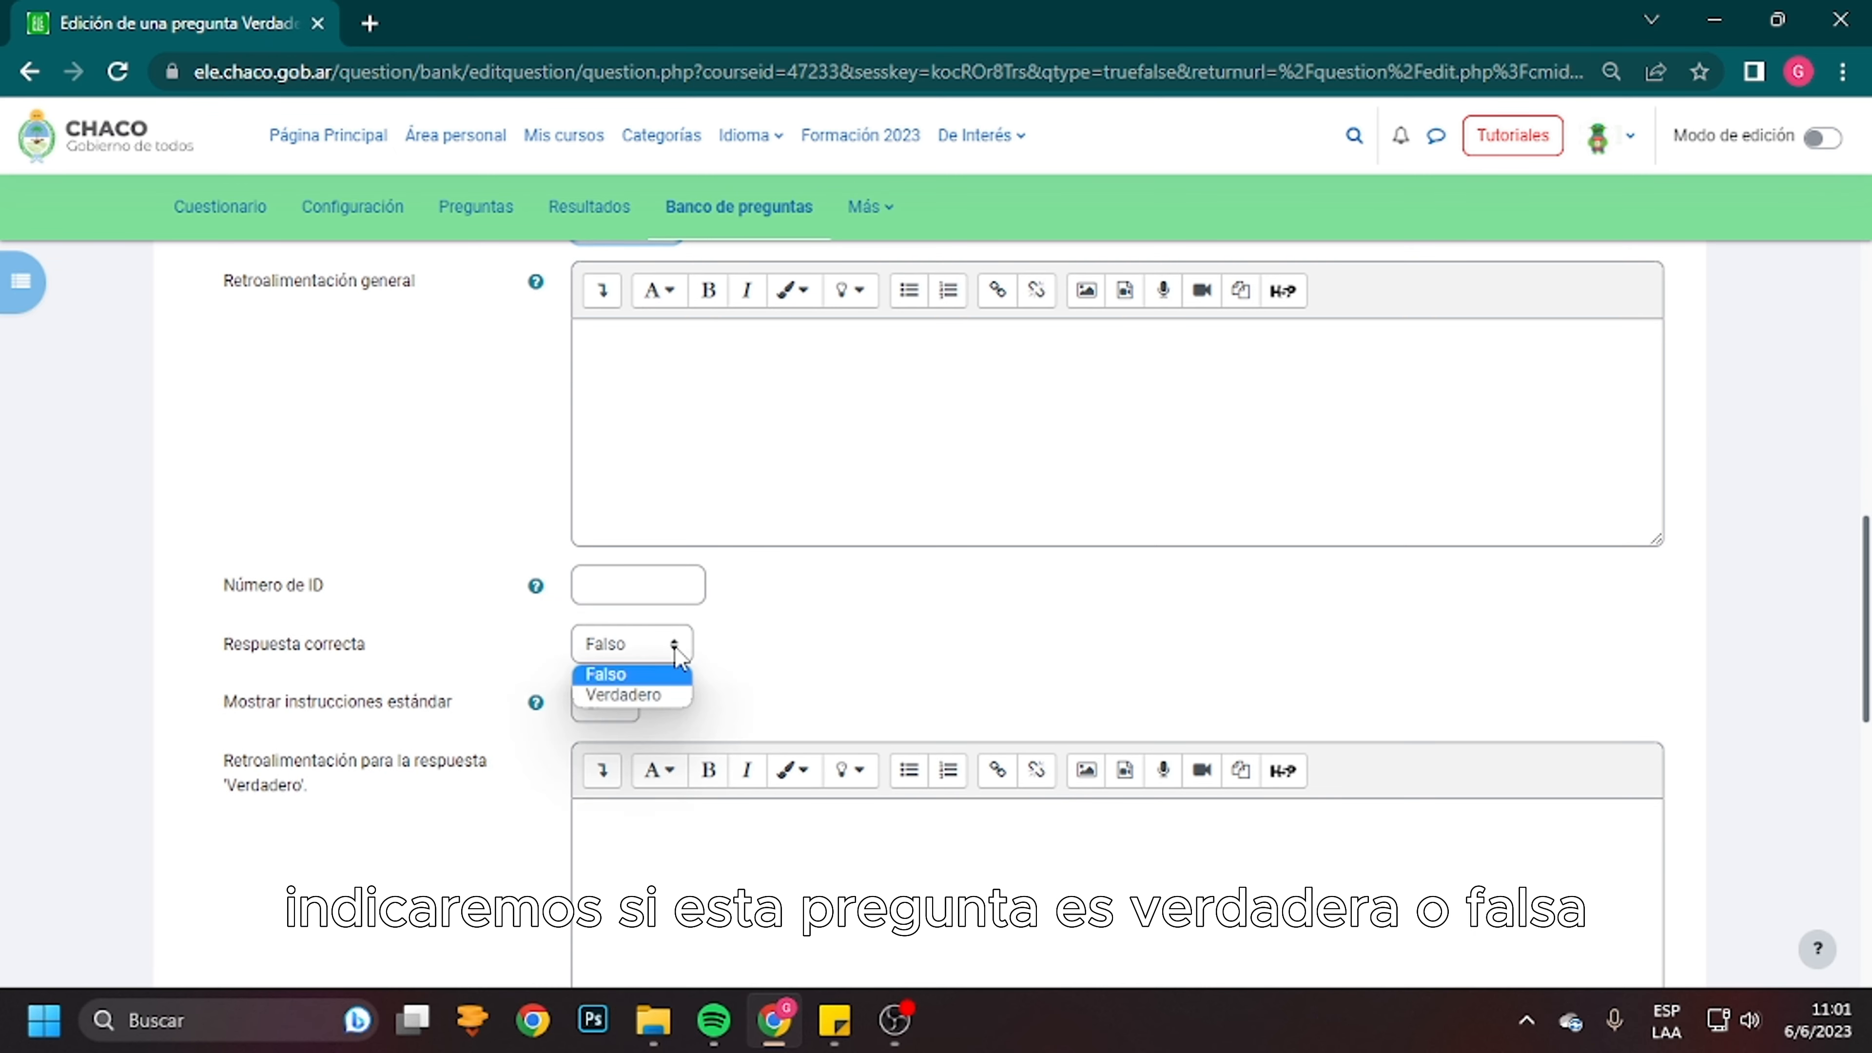
click(675, 693)
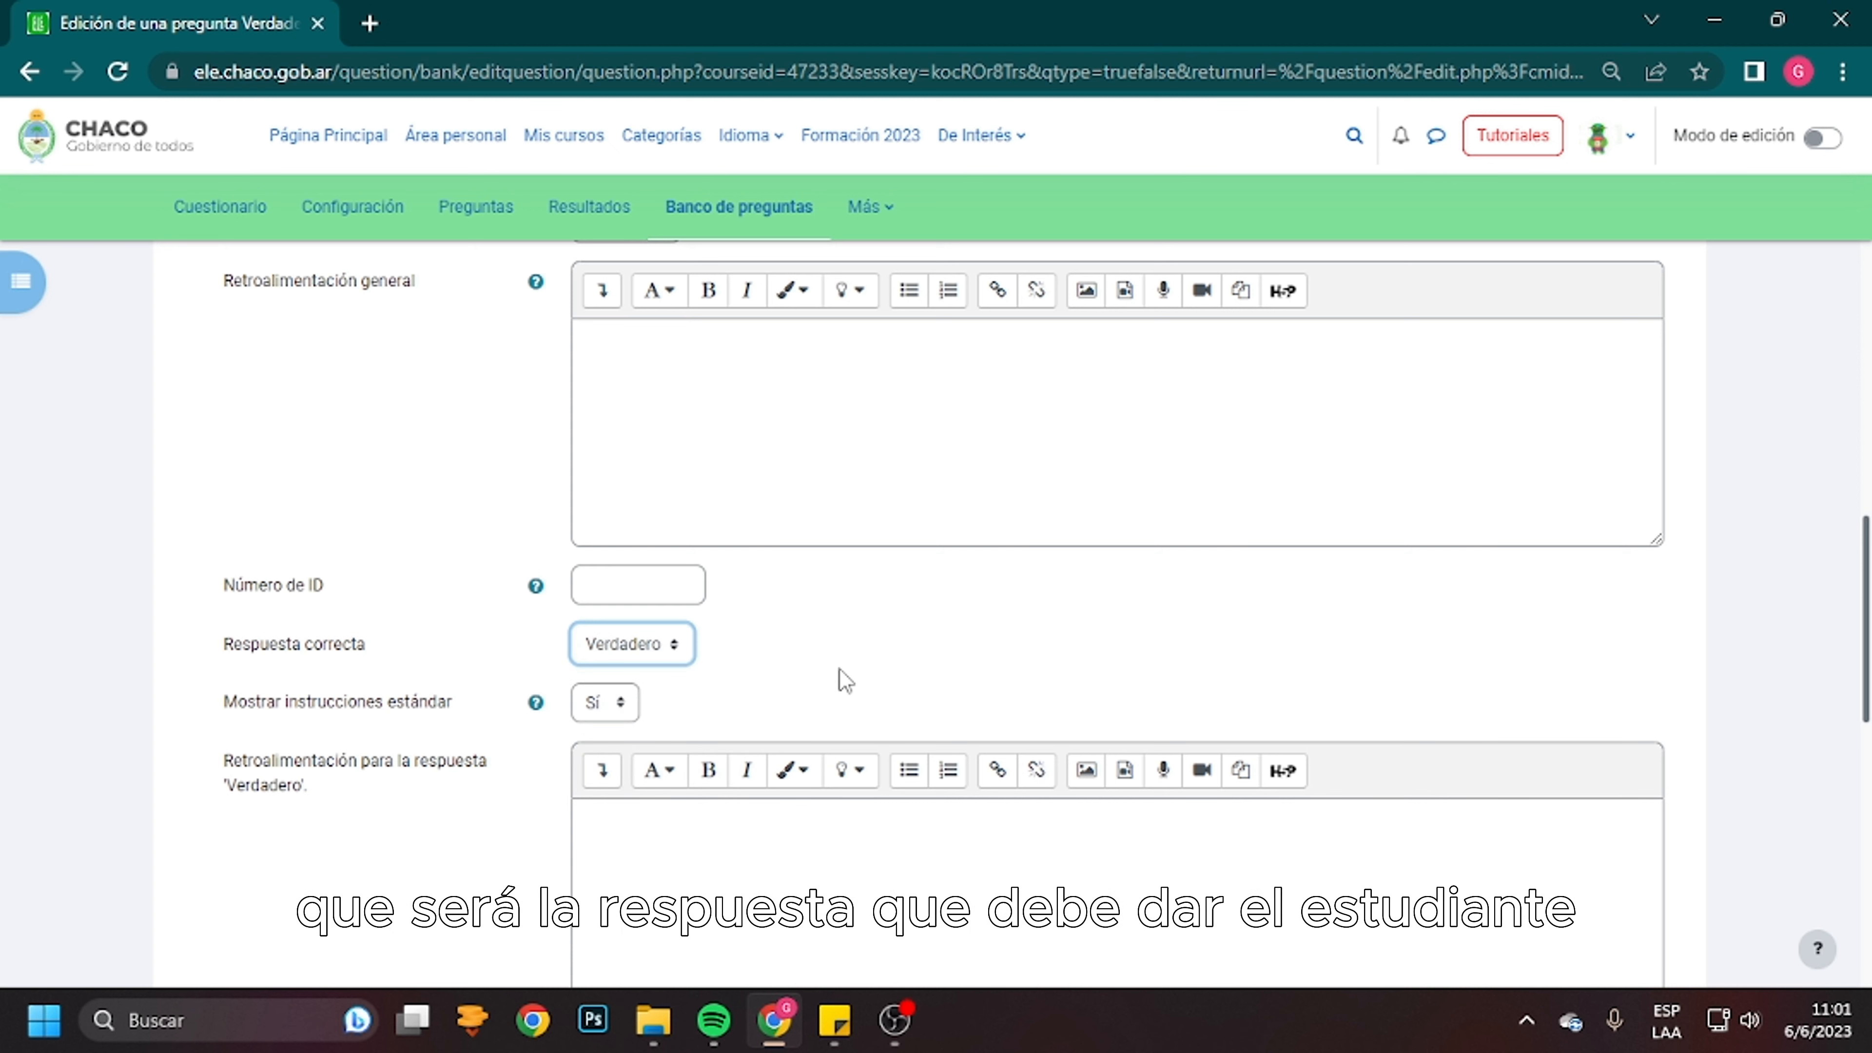
Save the new true/false question to the question bank
scroll(836, 677, down, 10)
scroll(849, 655, down, 4)
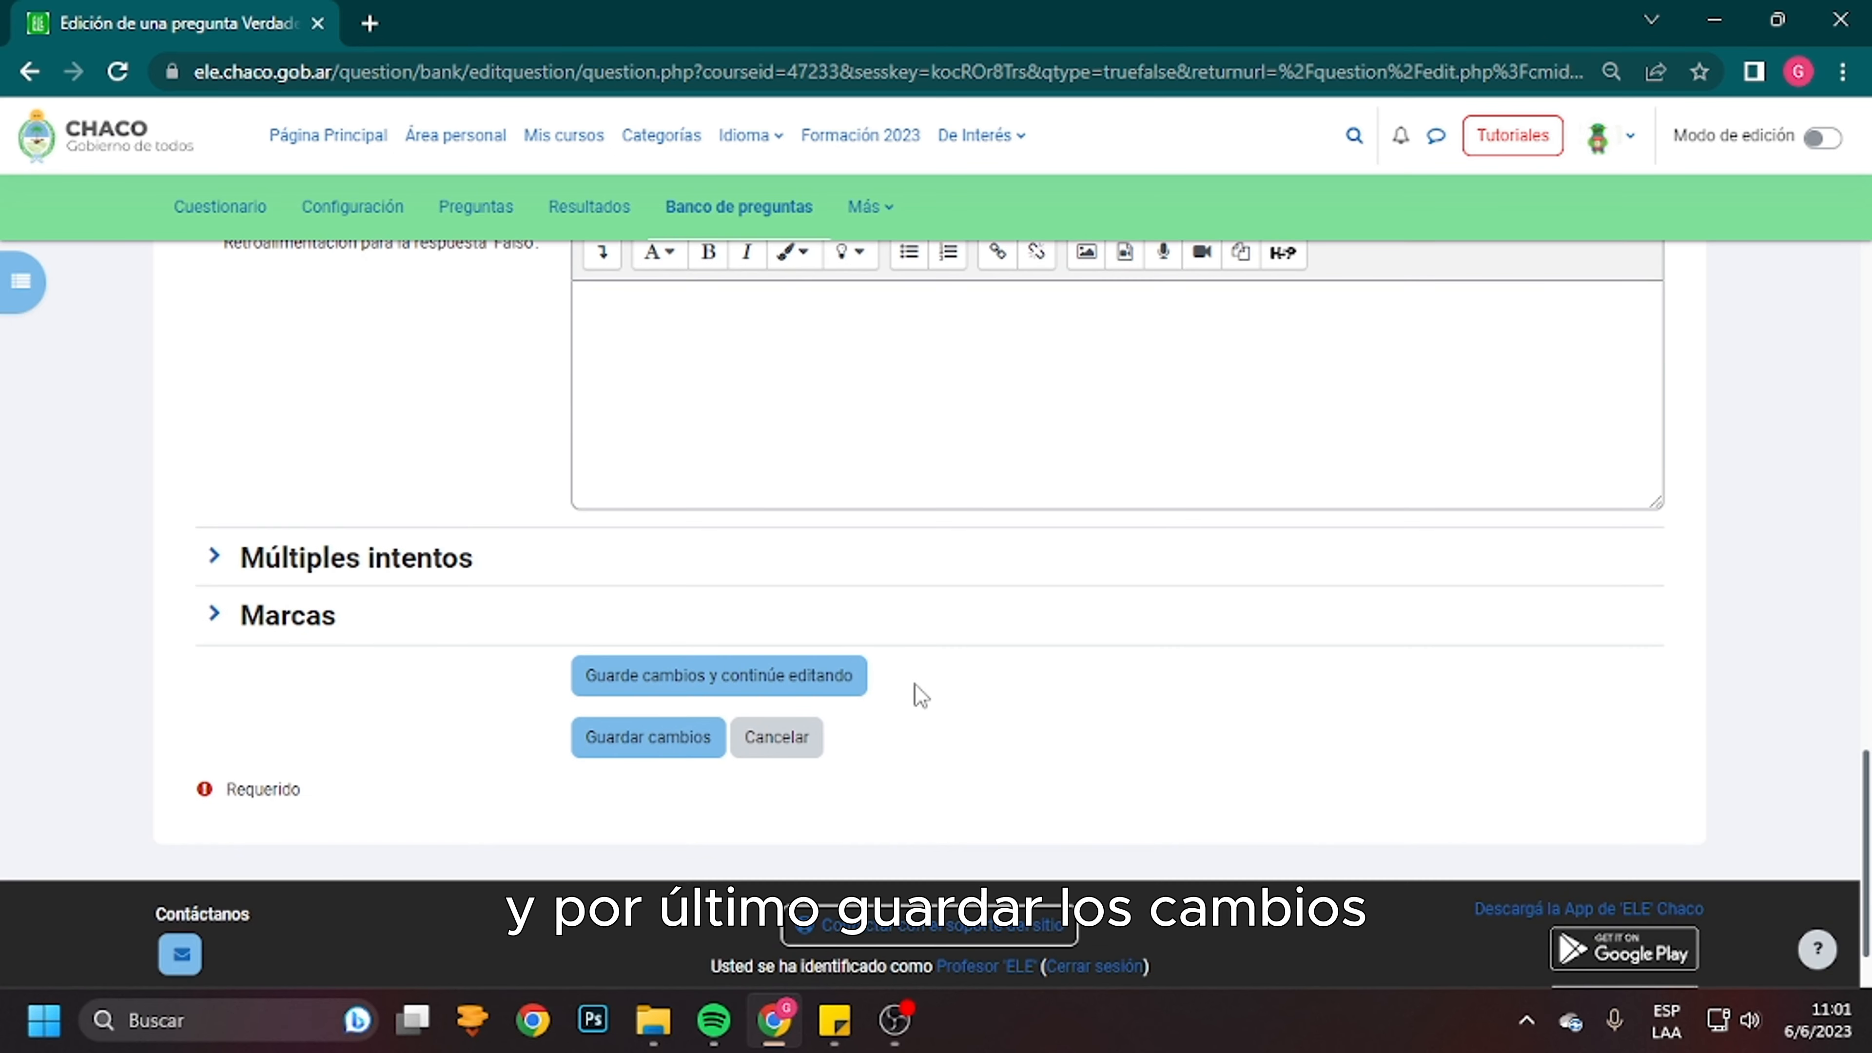
click(663, 738)
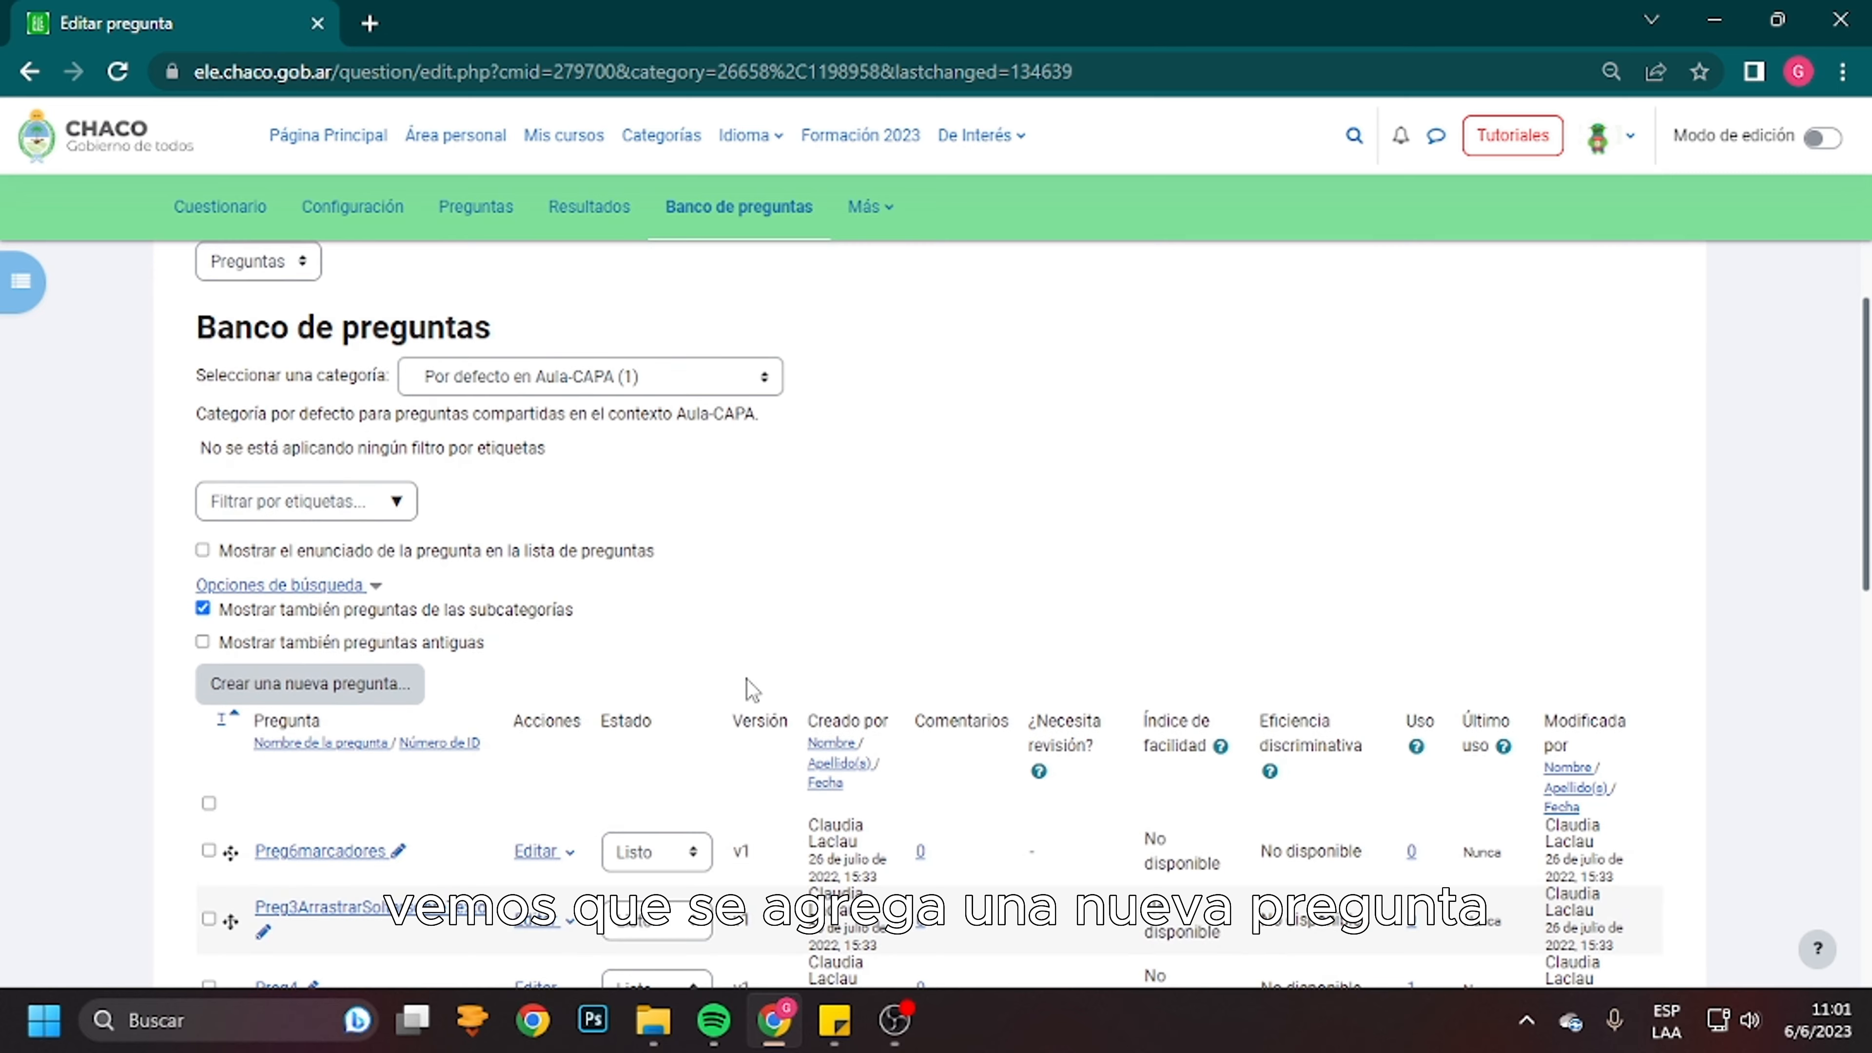
Find Pregunta9 in the question bank list and show the editing actions available for it
scroll(748, 679, down, 1)
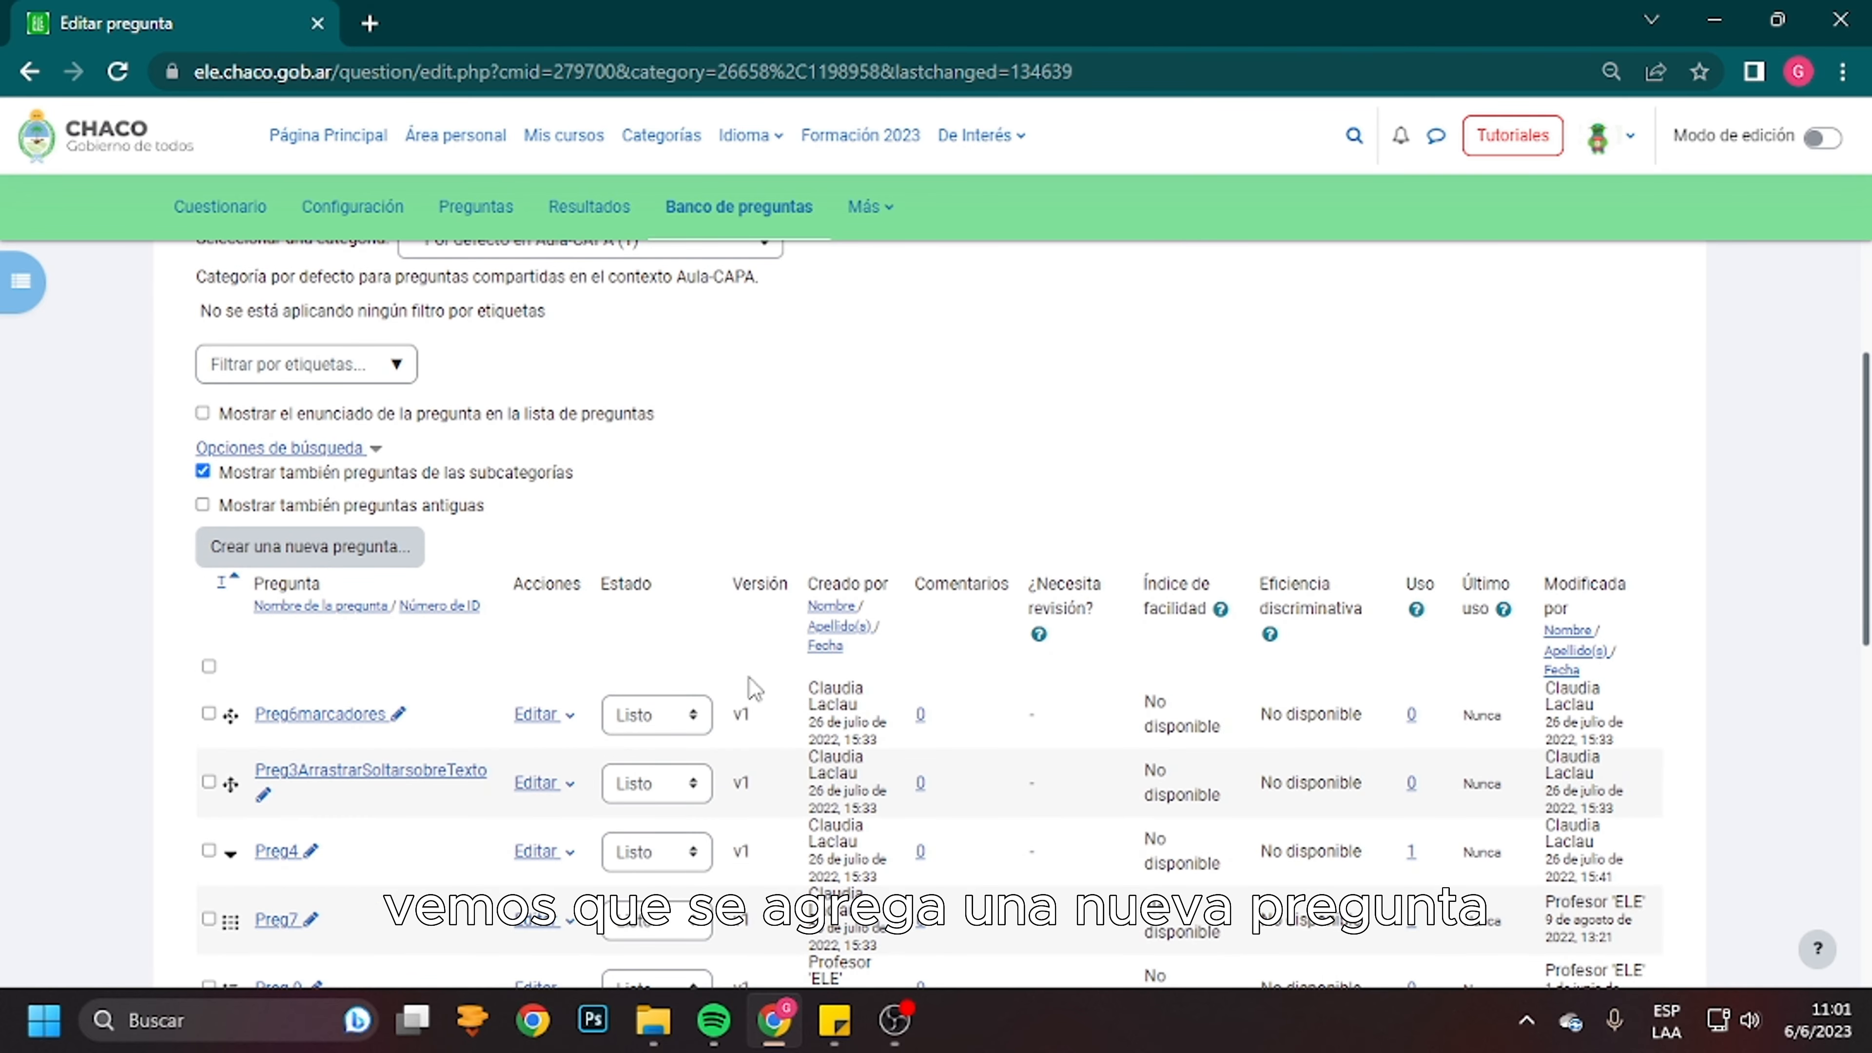
scroll(748, 687, down, 3)
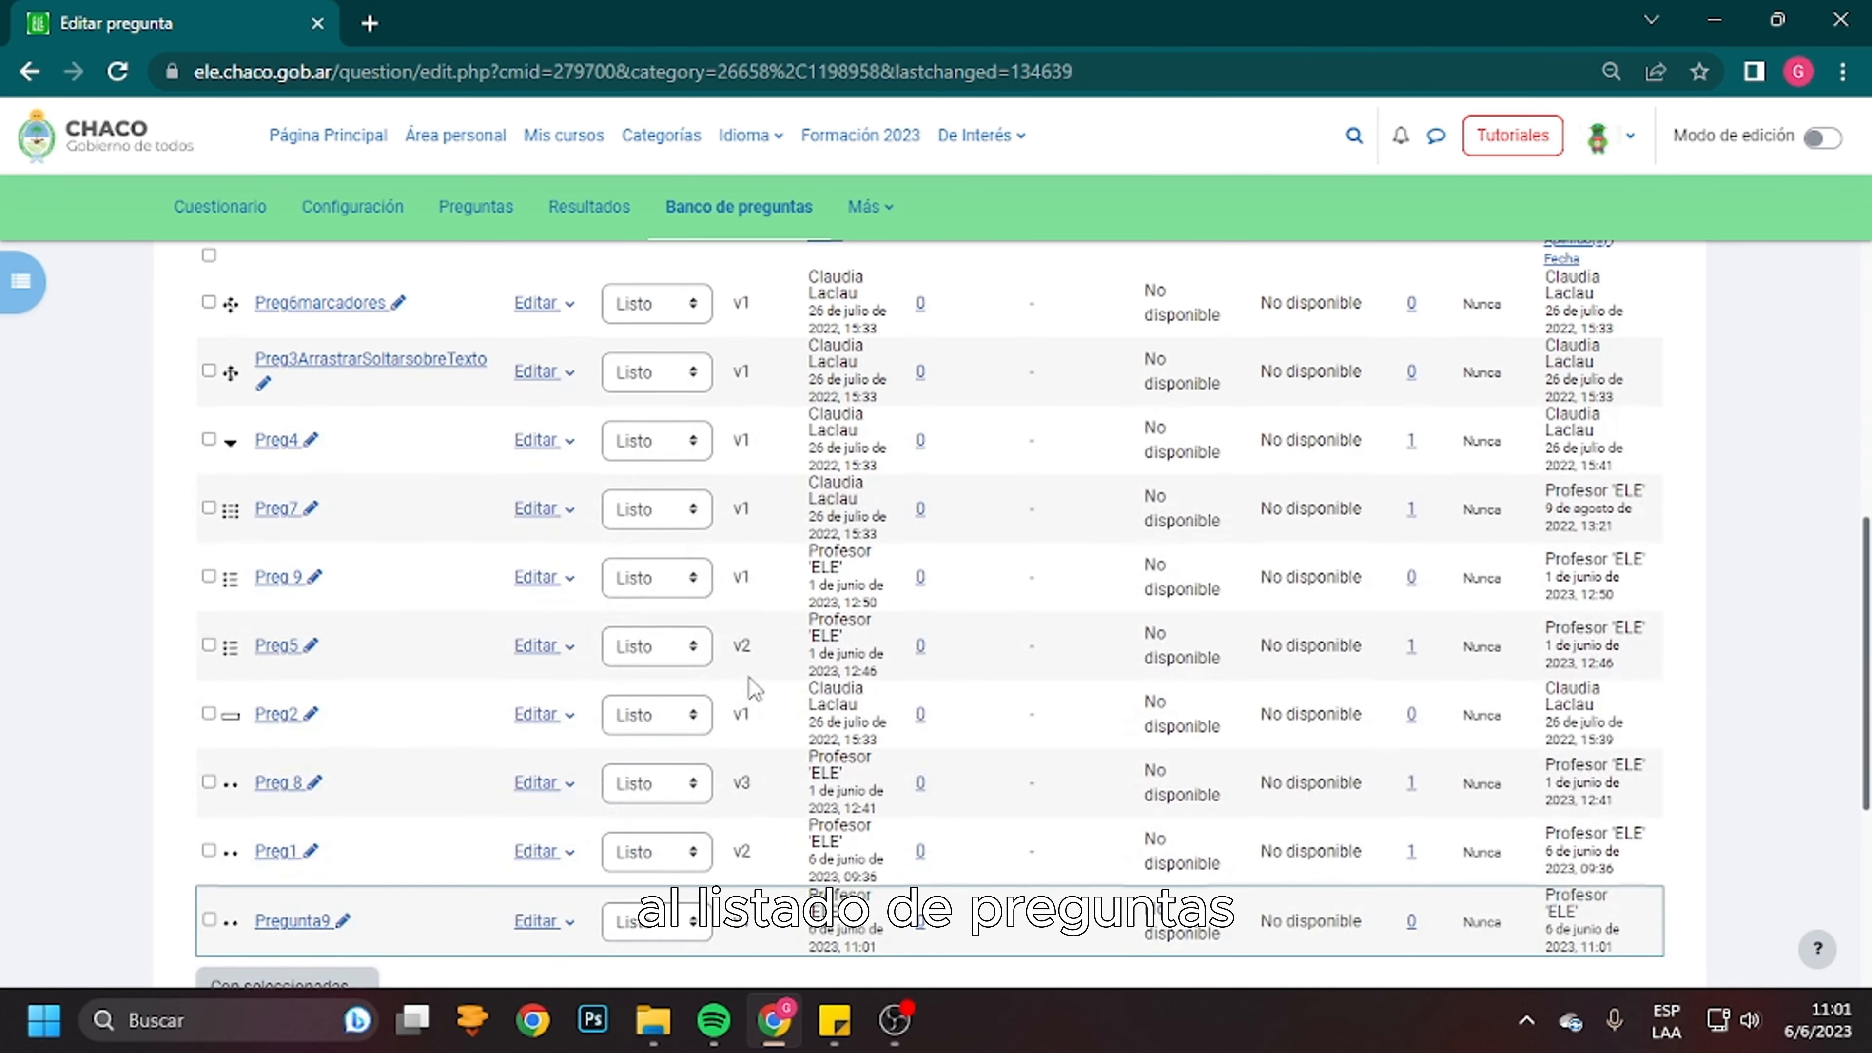
scroll(748, 688, down, 1)
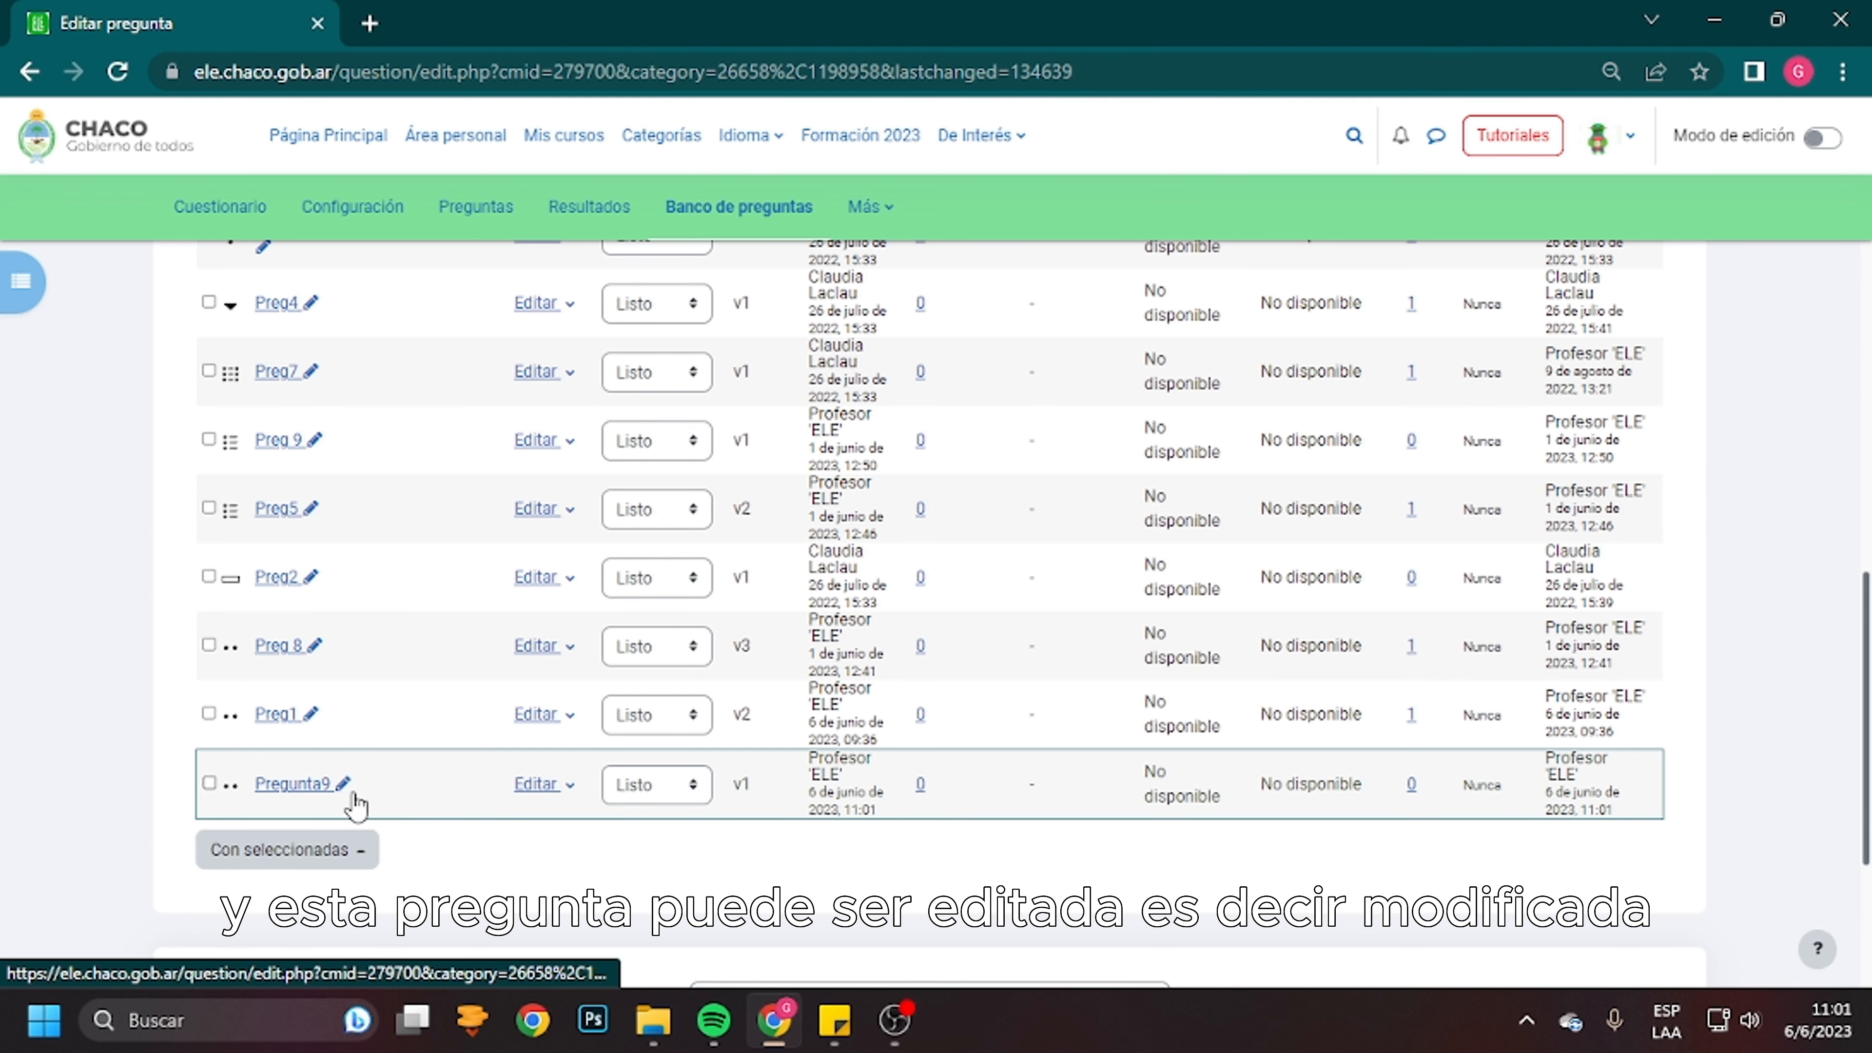
click(570, 788)
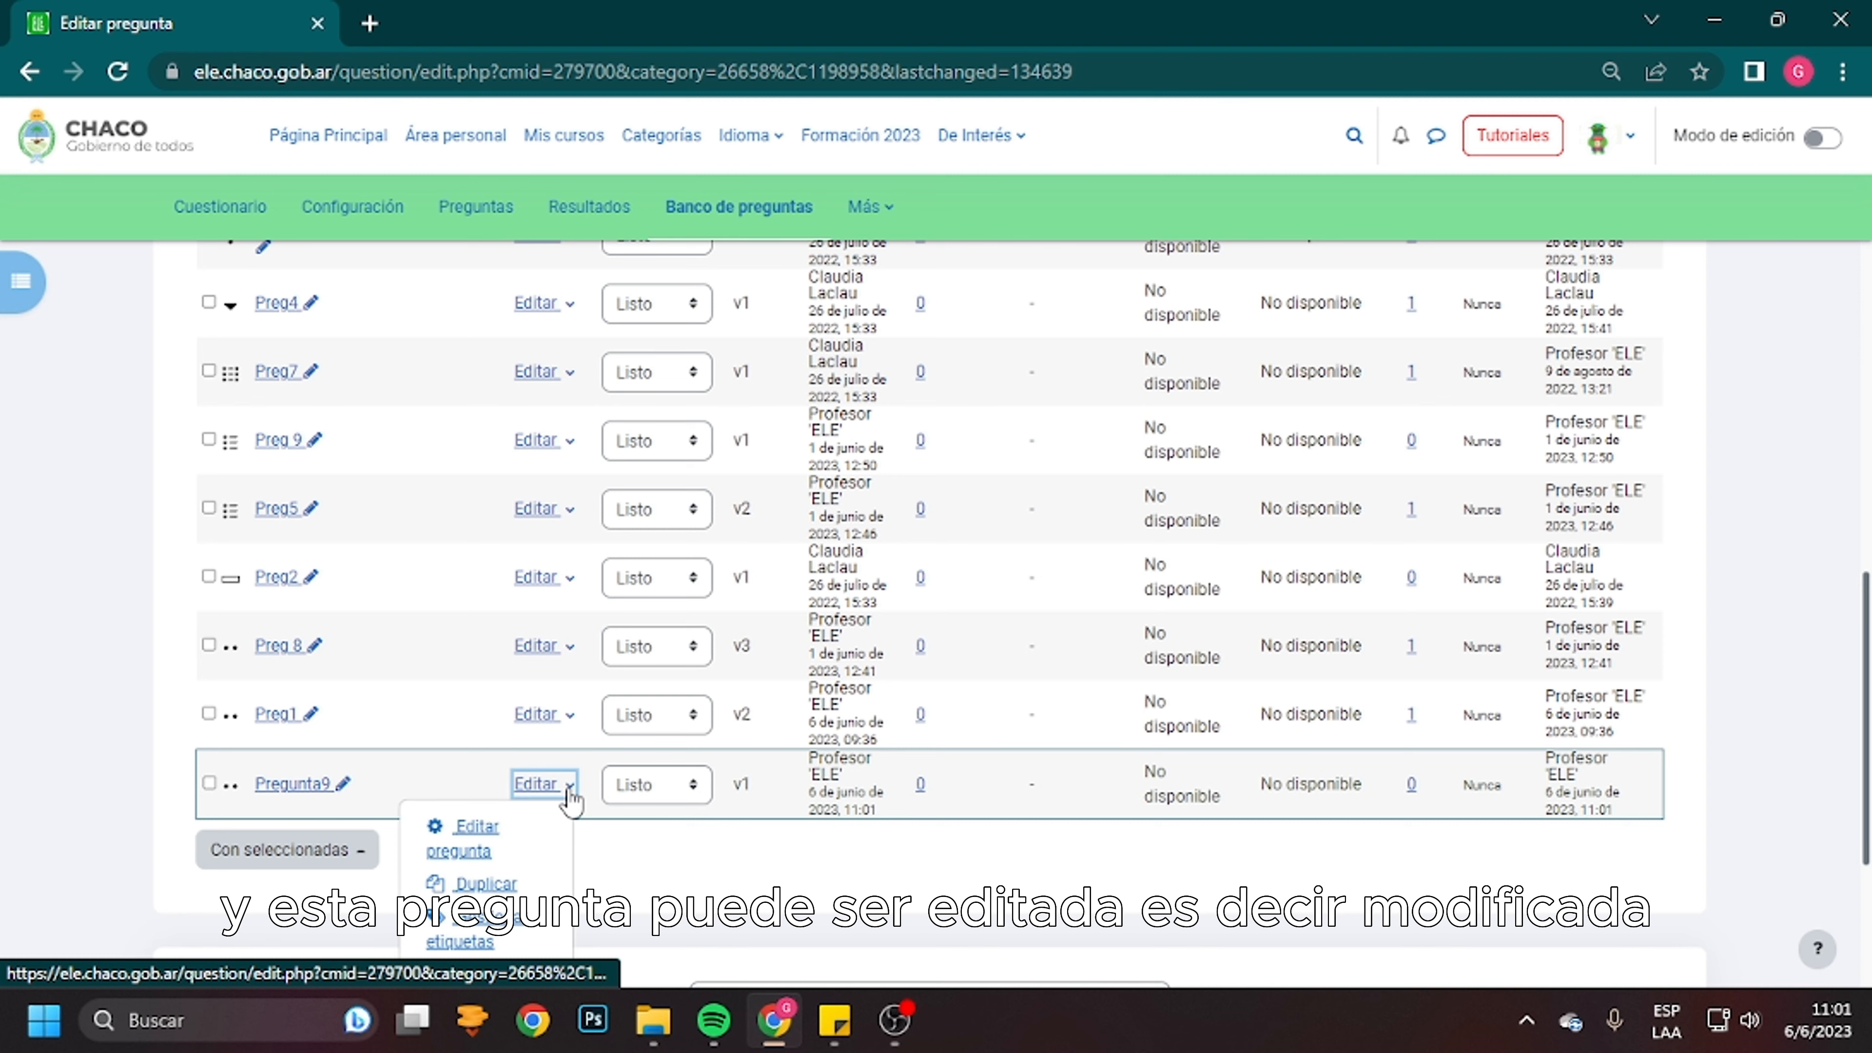
scroll(573, 800, down, 2)
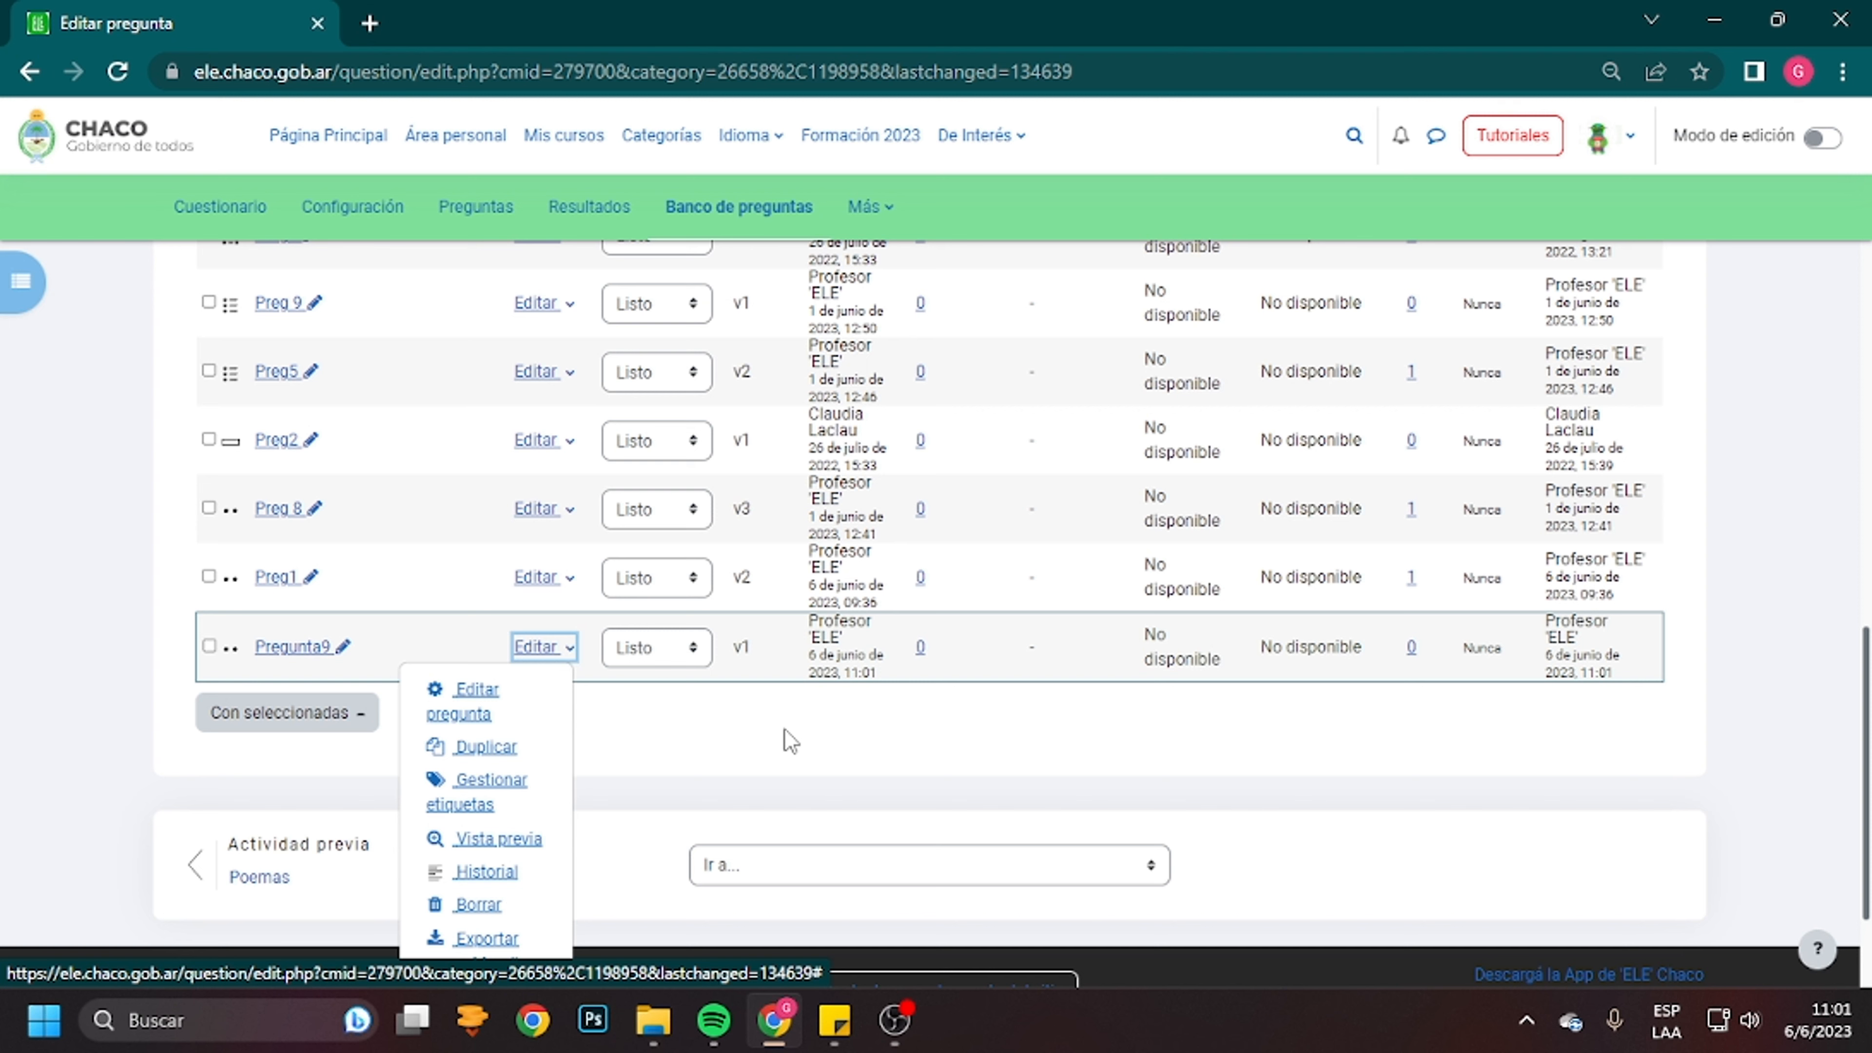
Add Pregunta9 from the question bank to page 1 of the quiz's questions
click(247, 213)
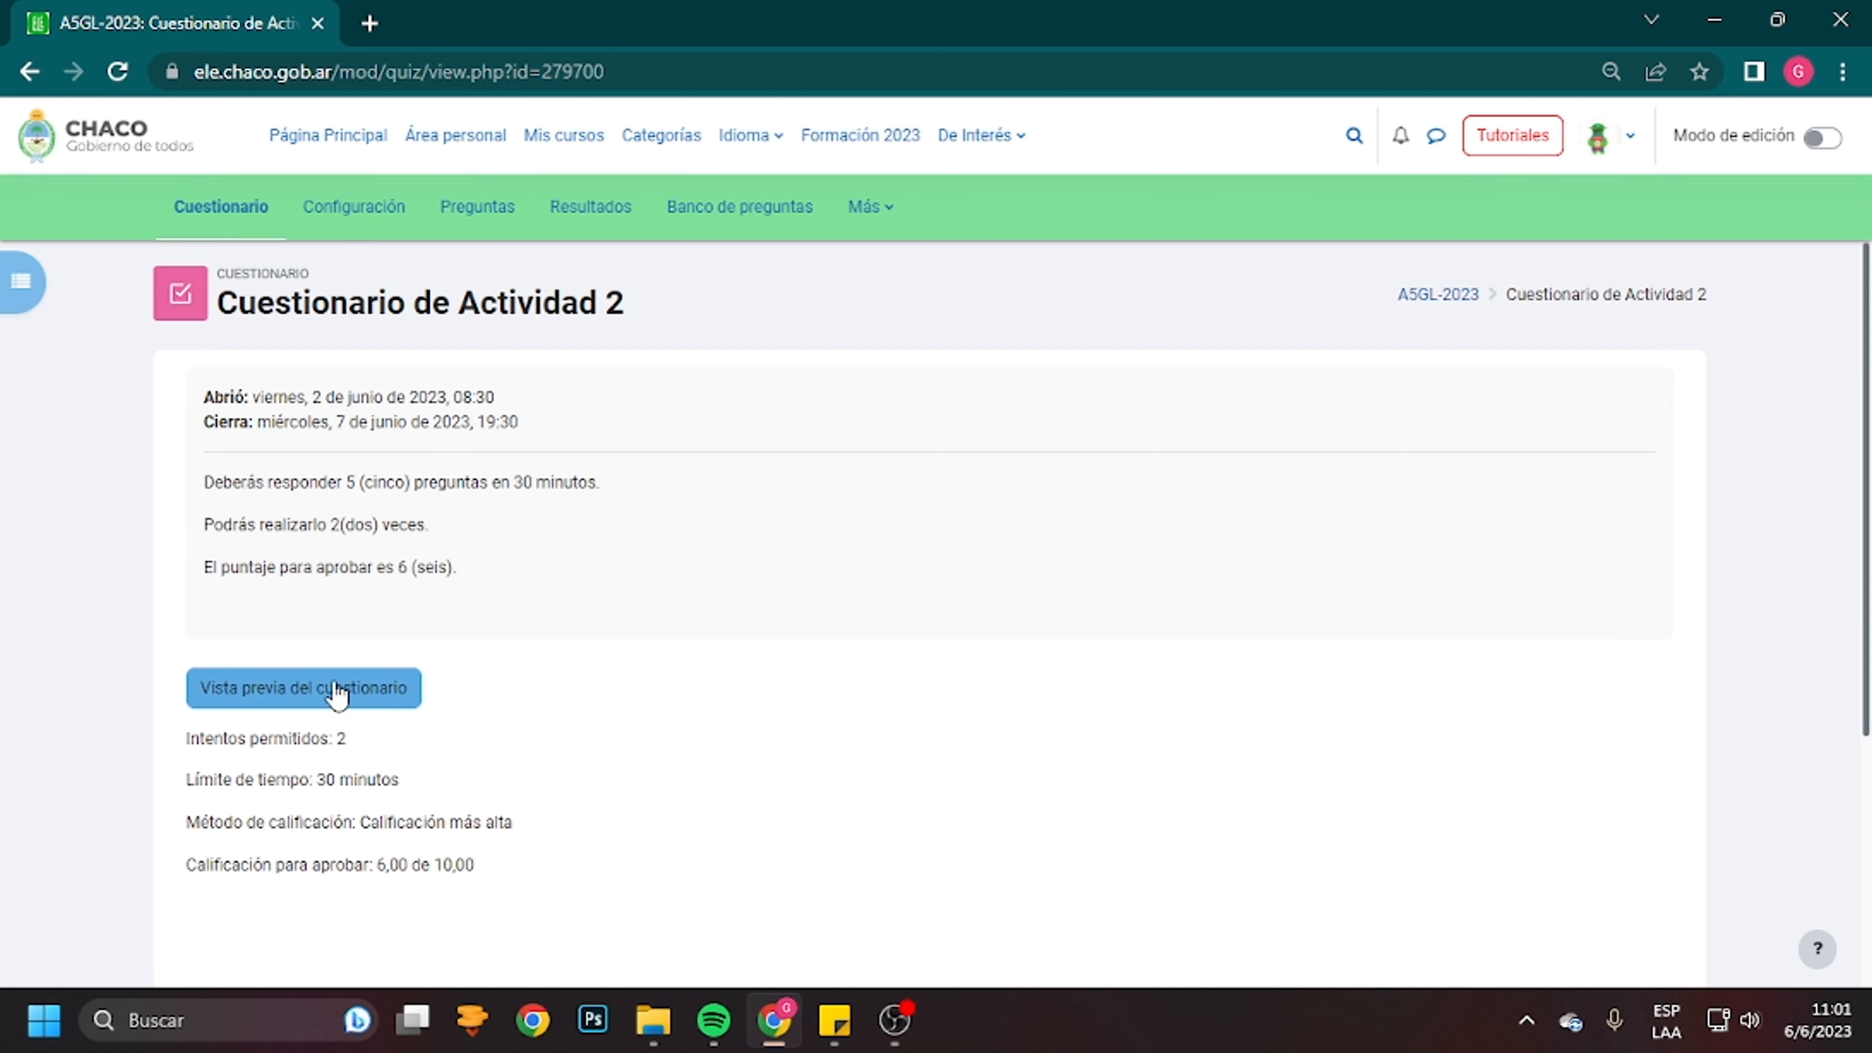
click(499, 216)
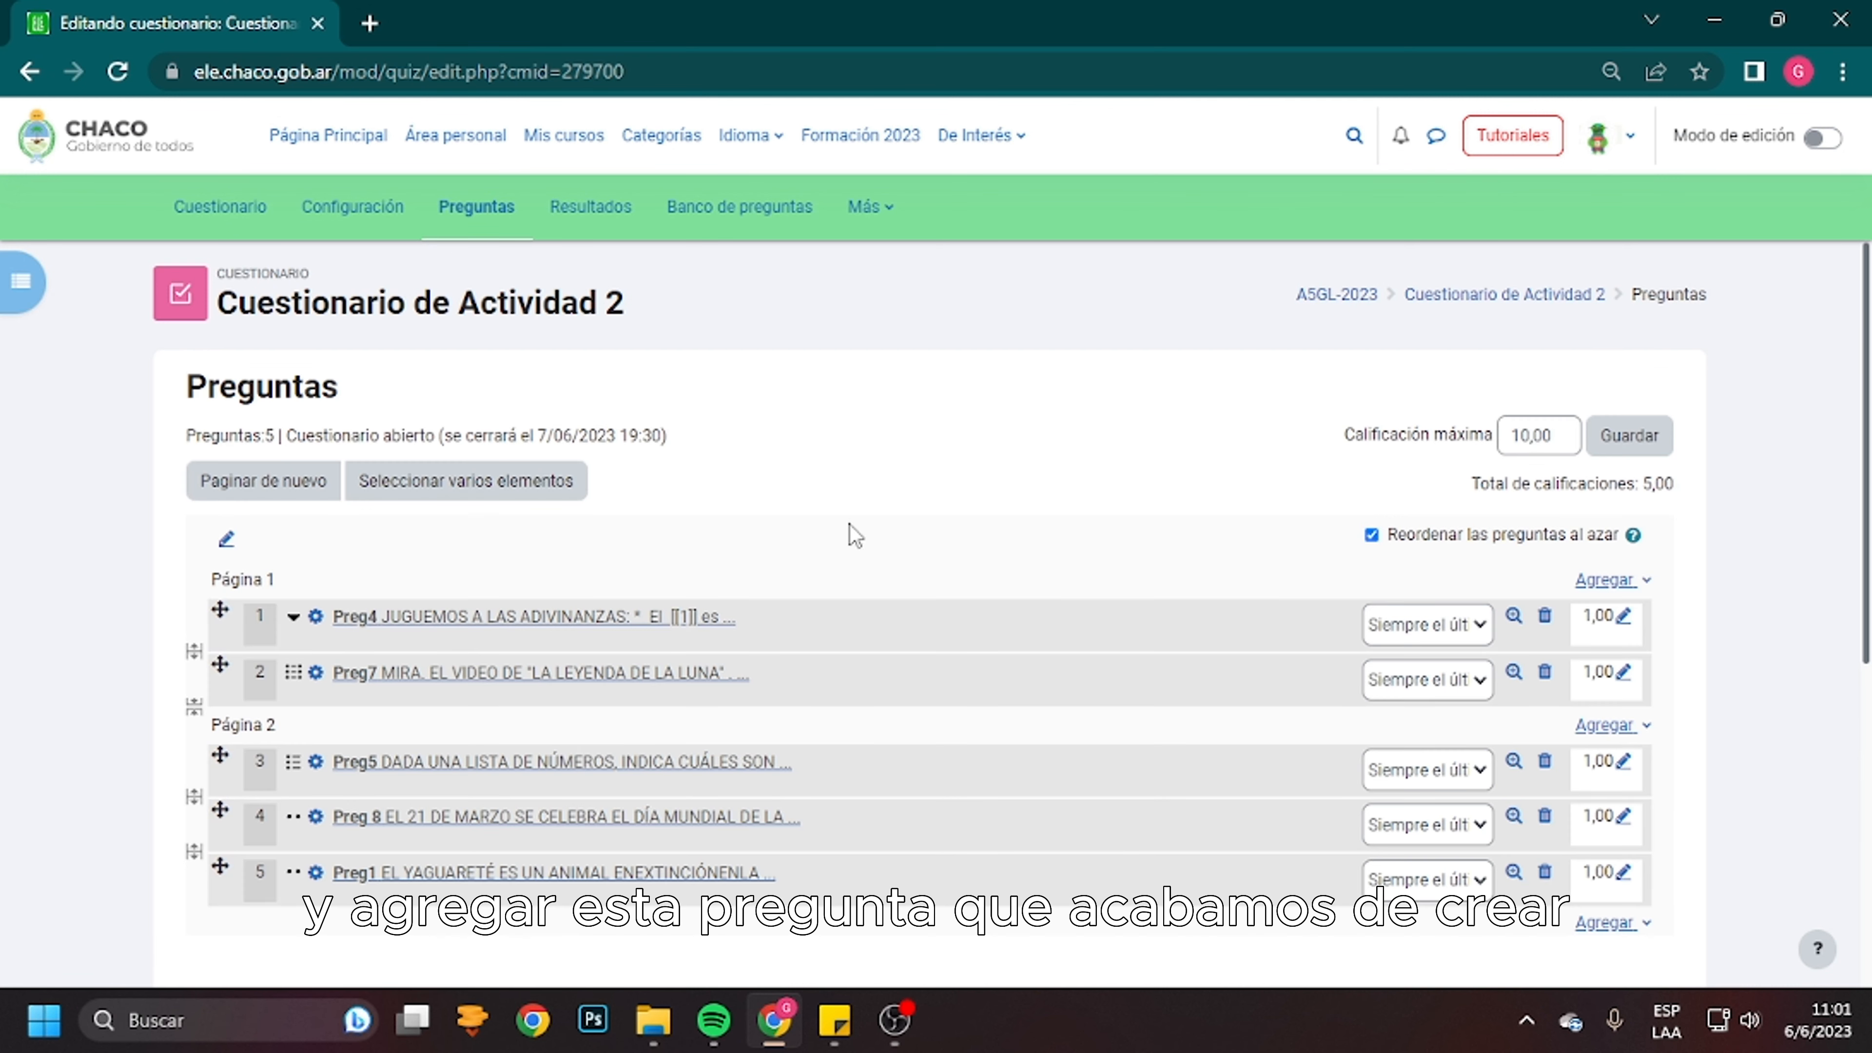
click(1608, 581)
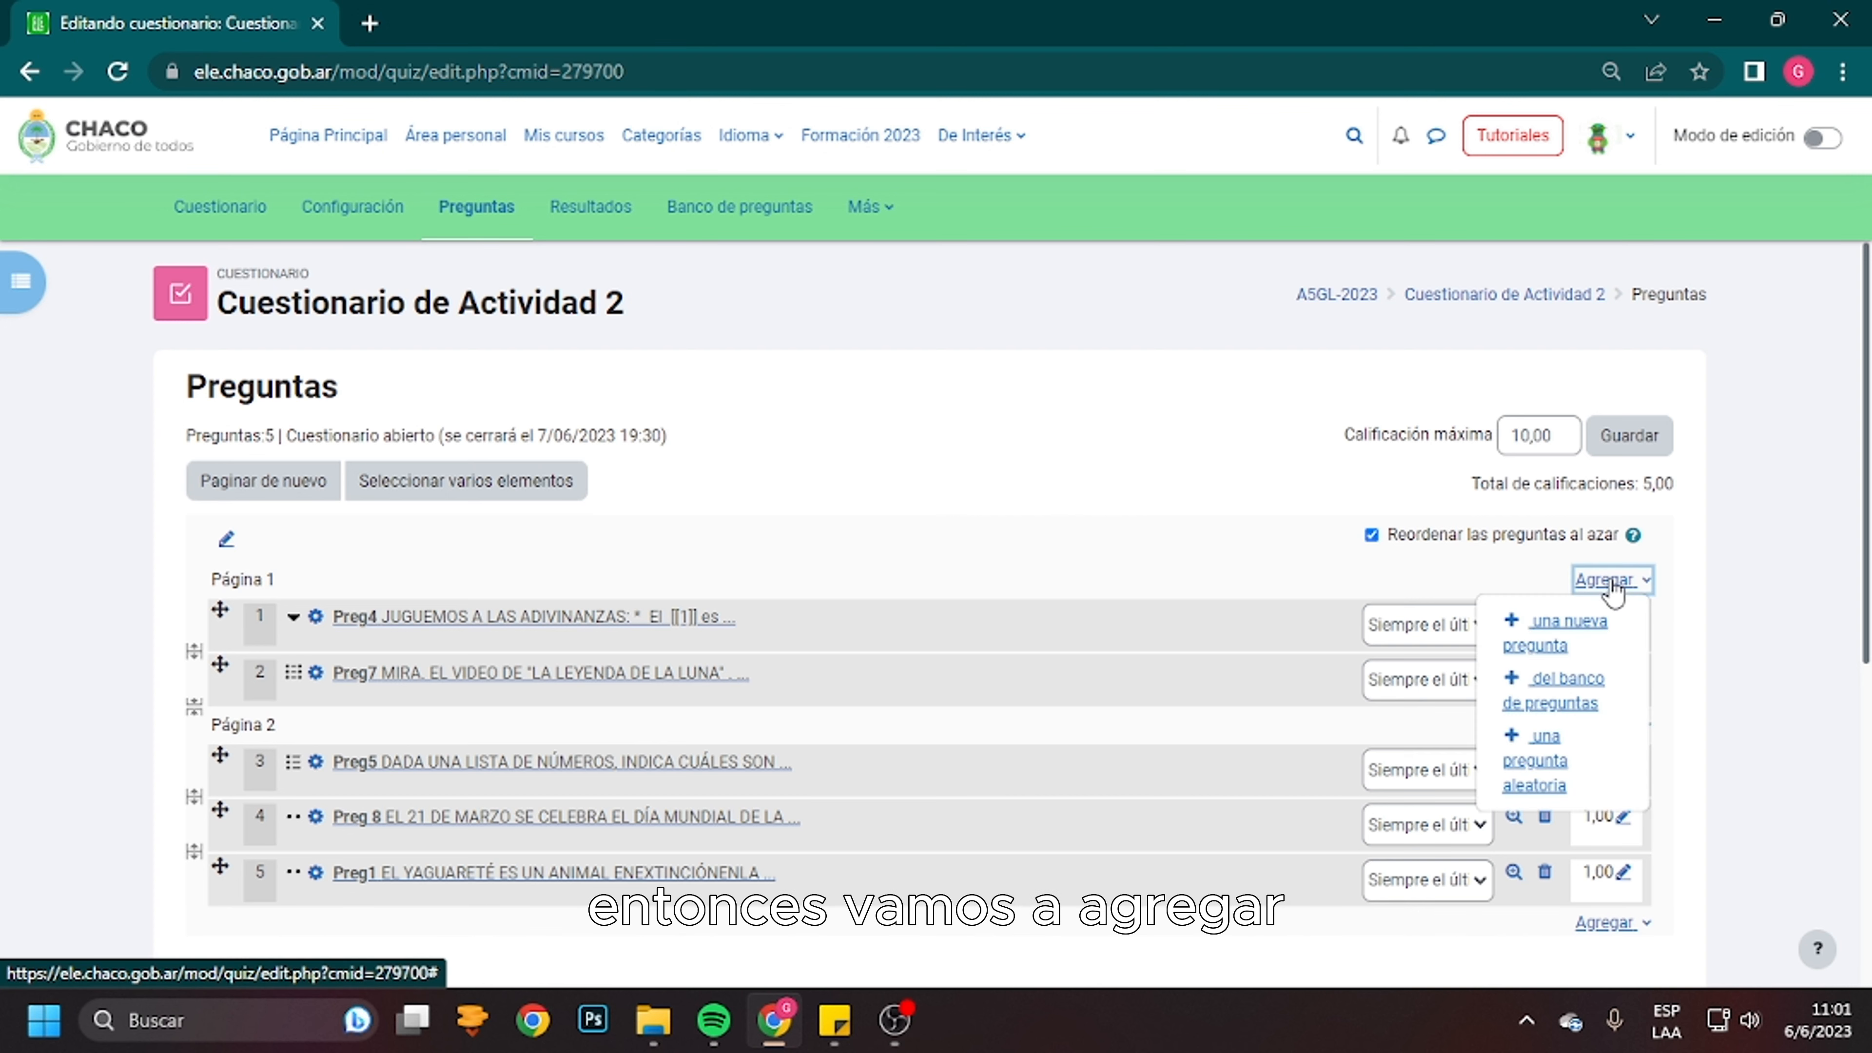
click(1578, 693)
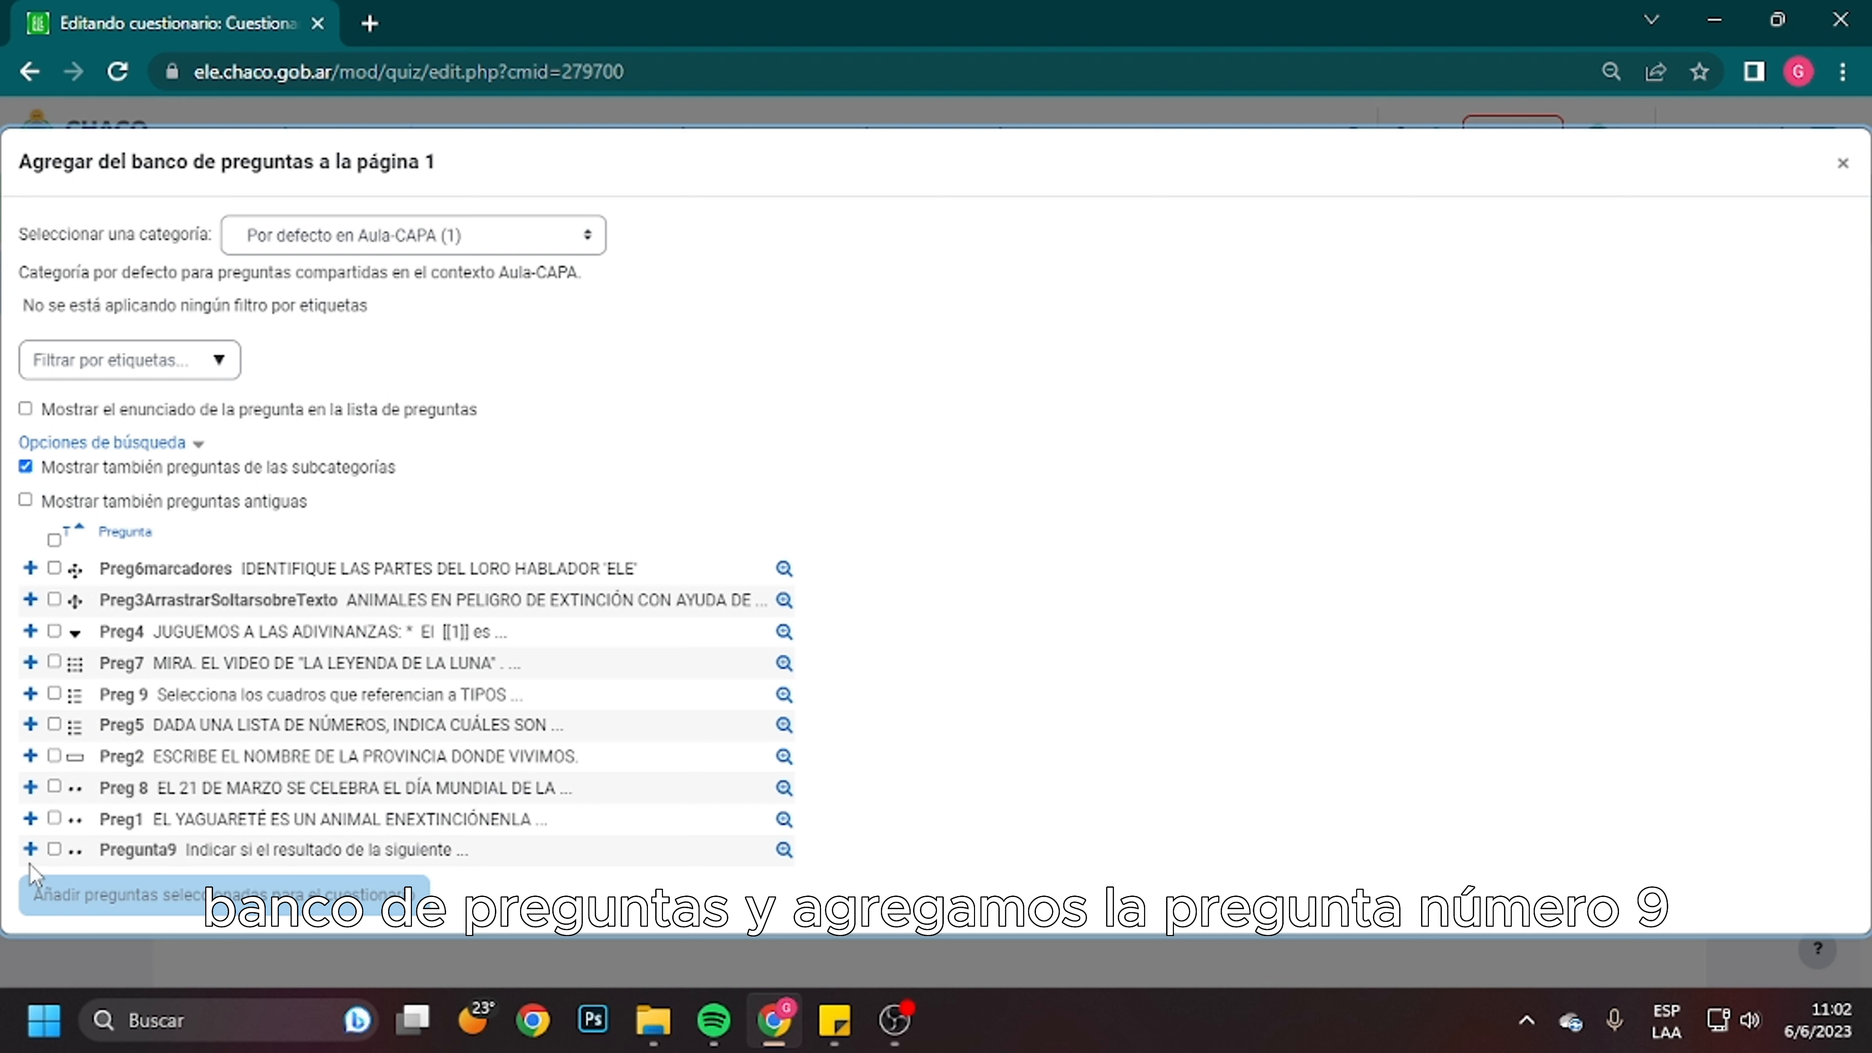
click(53, 850)
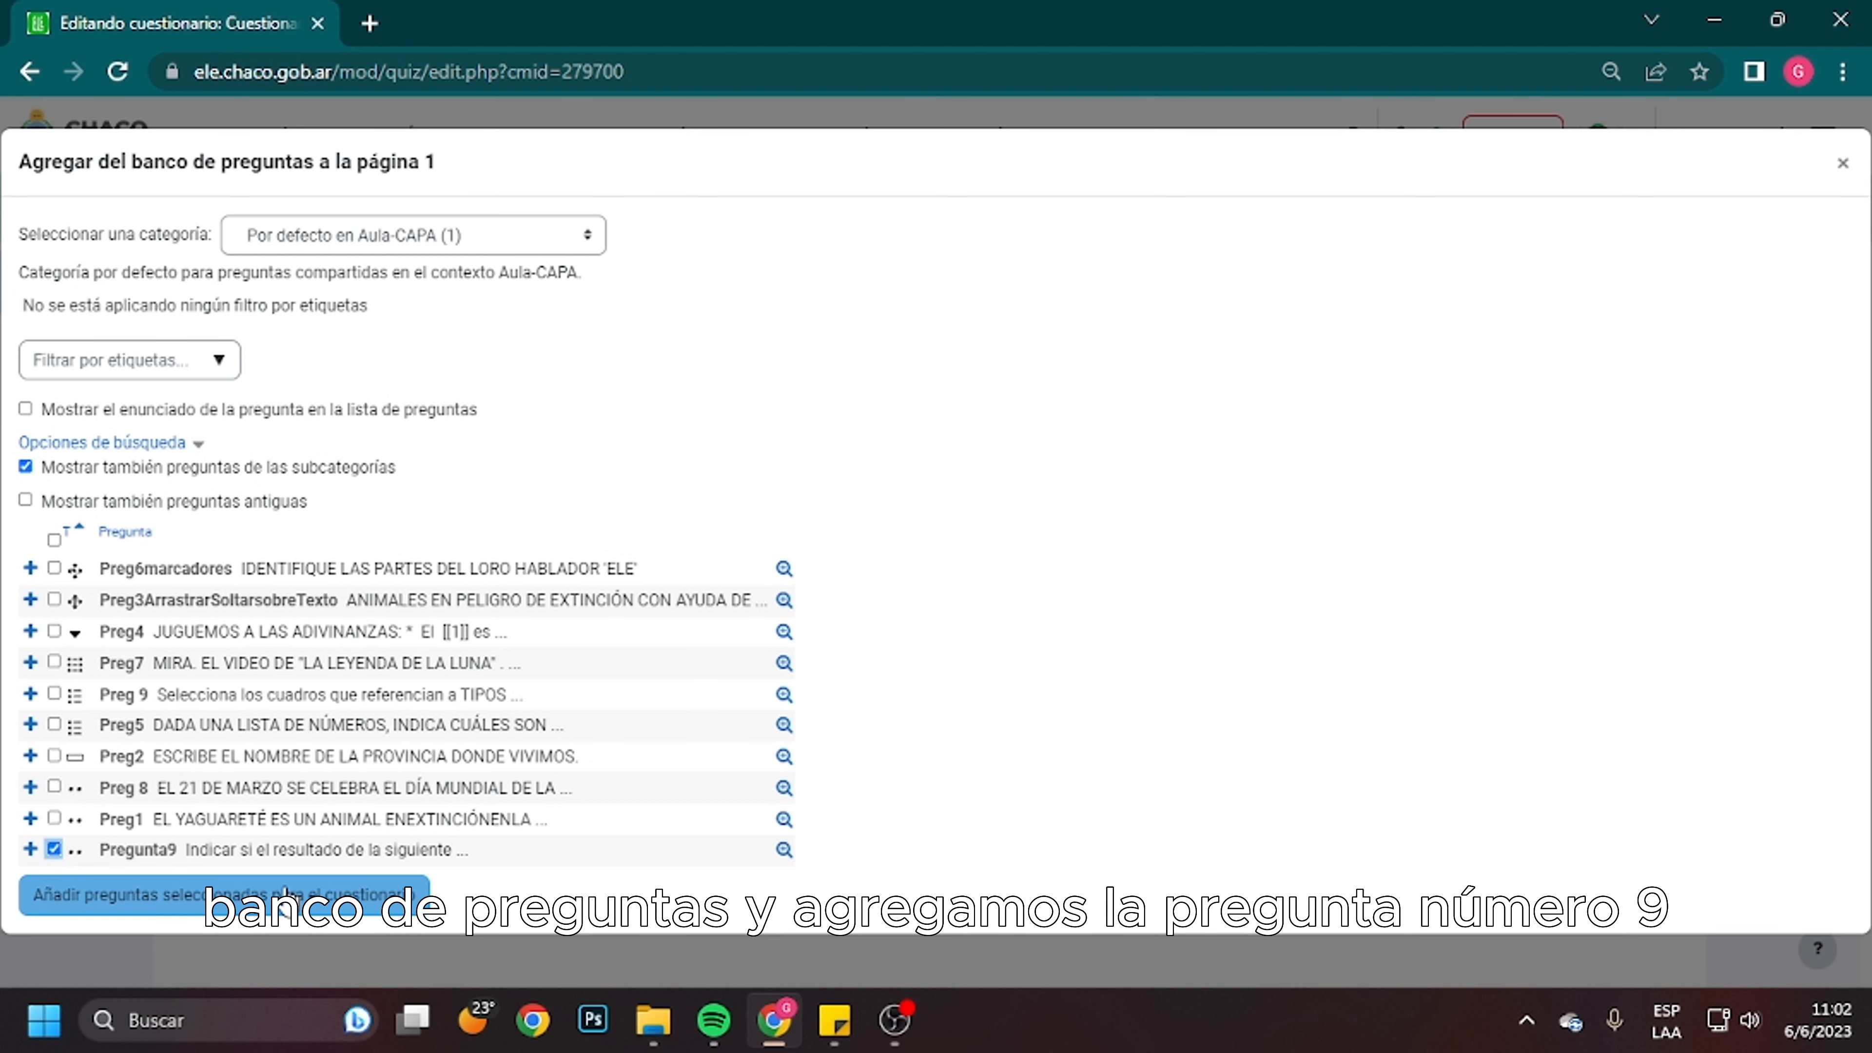
click(283, 908)
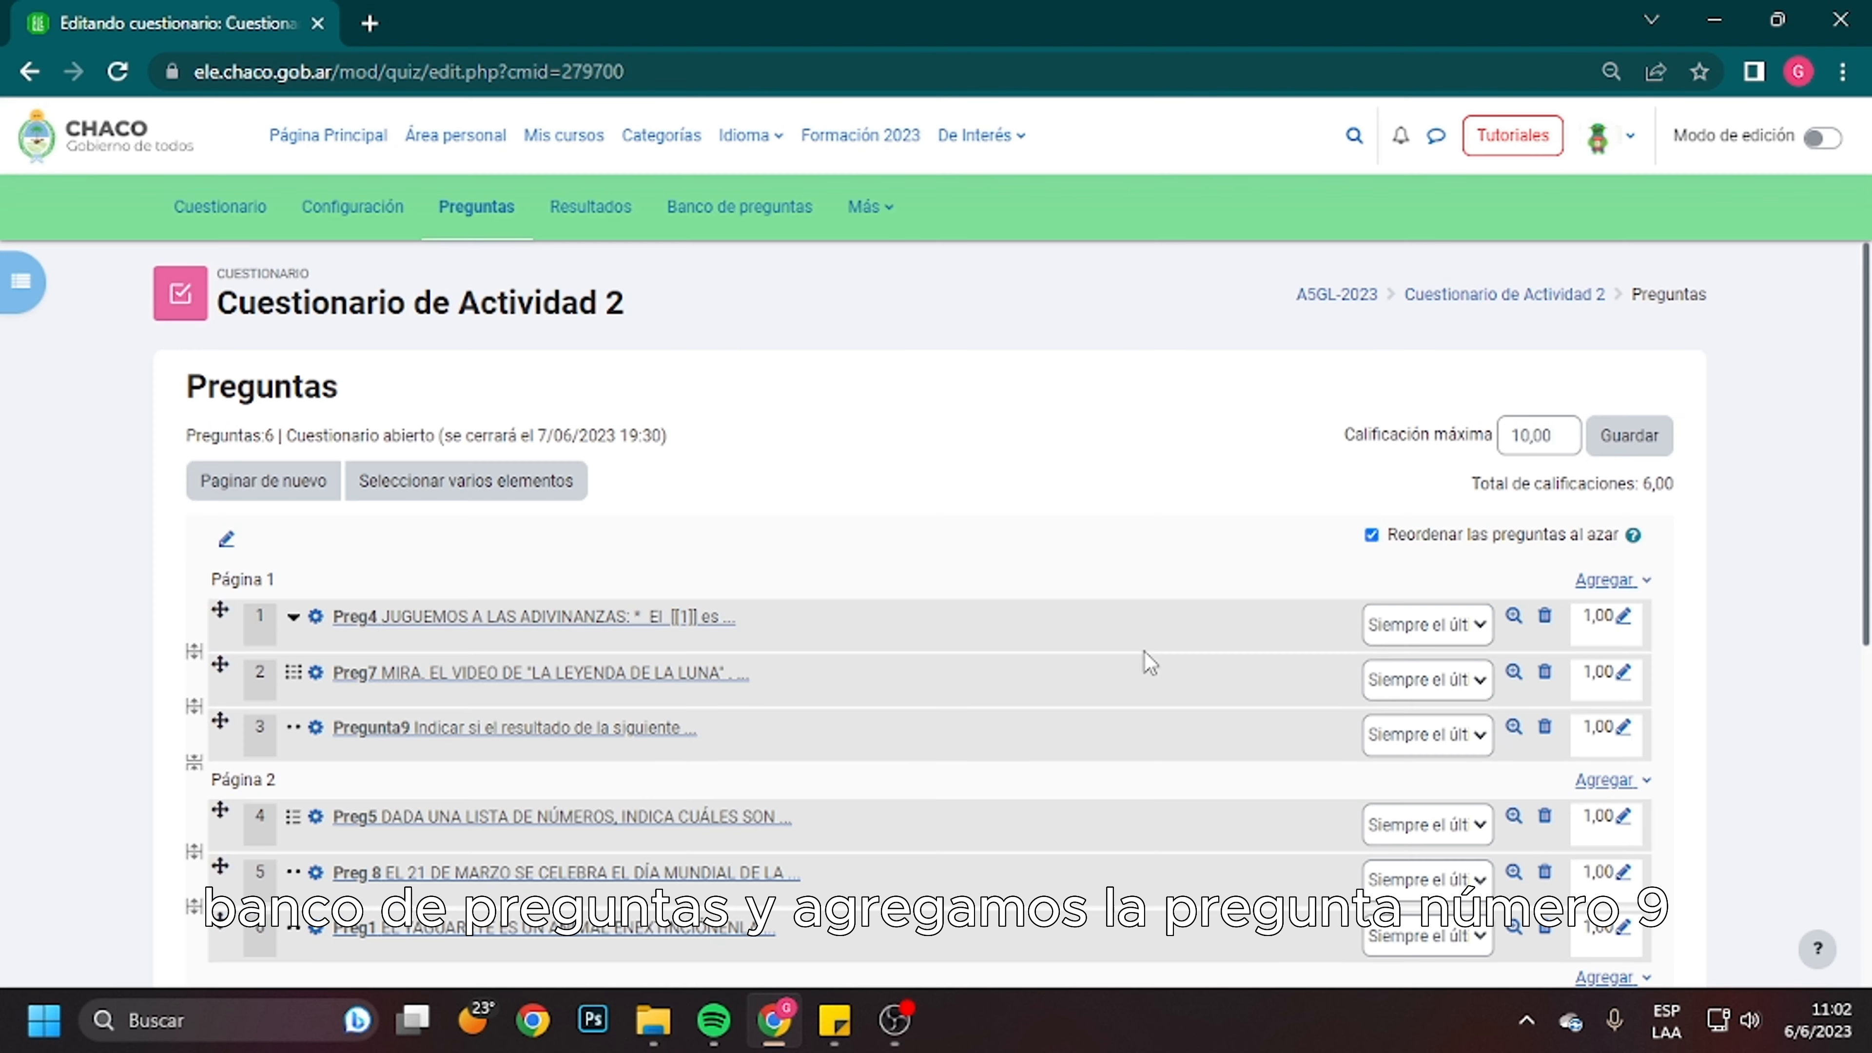
Review the quiz's question list and maximum grade setting, and return to the quiz's overview page
scroll(1176, 673, down, 4)
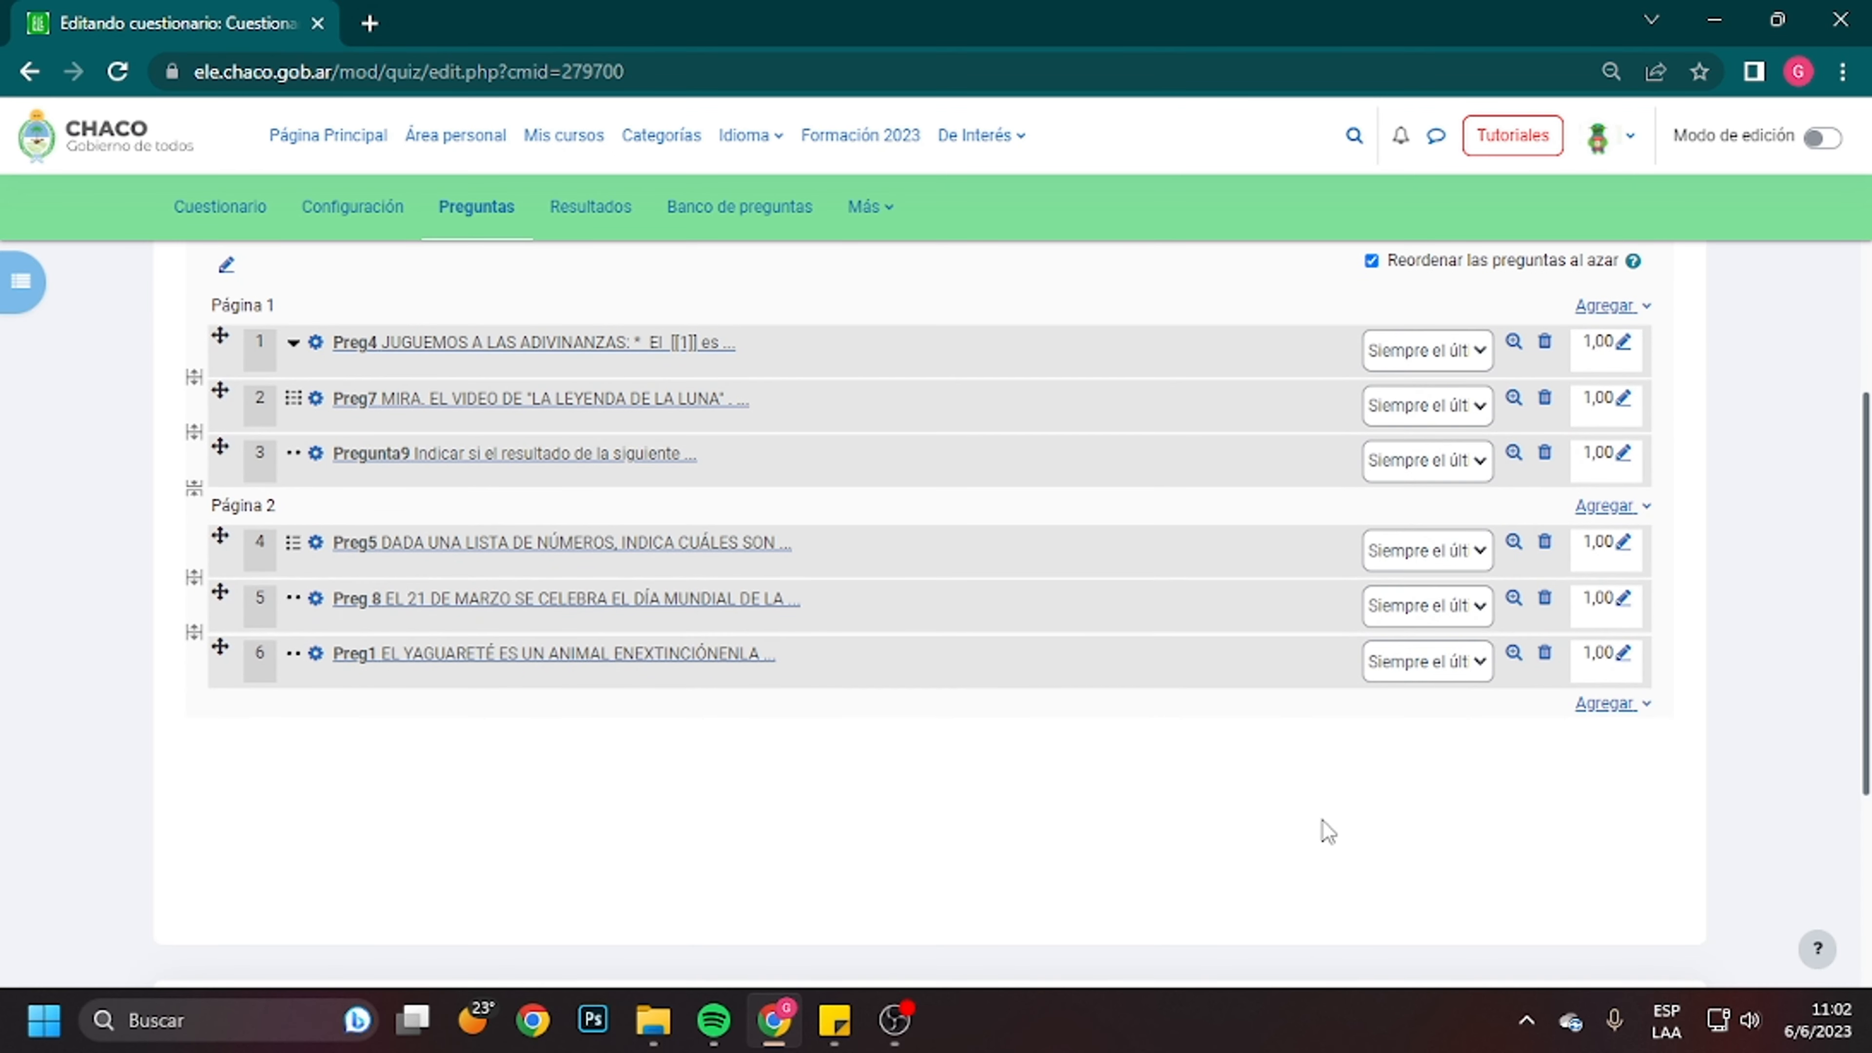
scroll(1286, 843, up, 2)
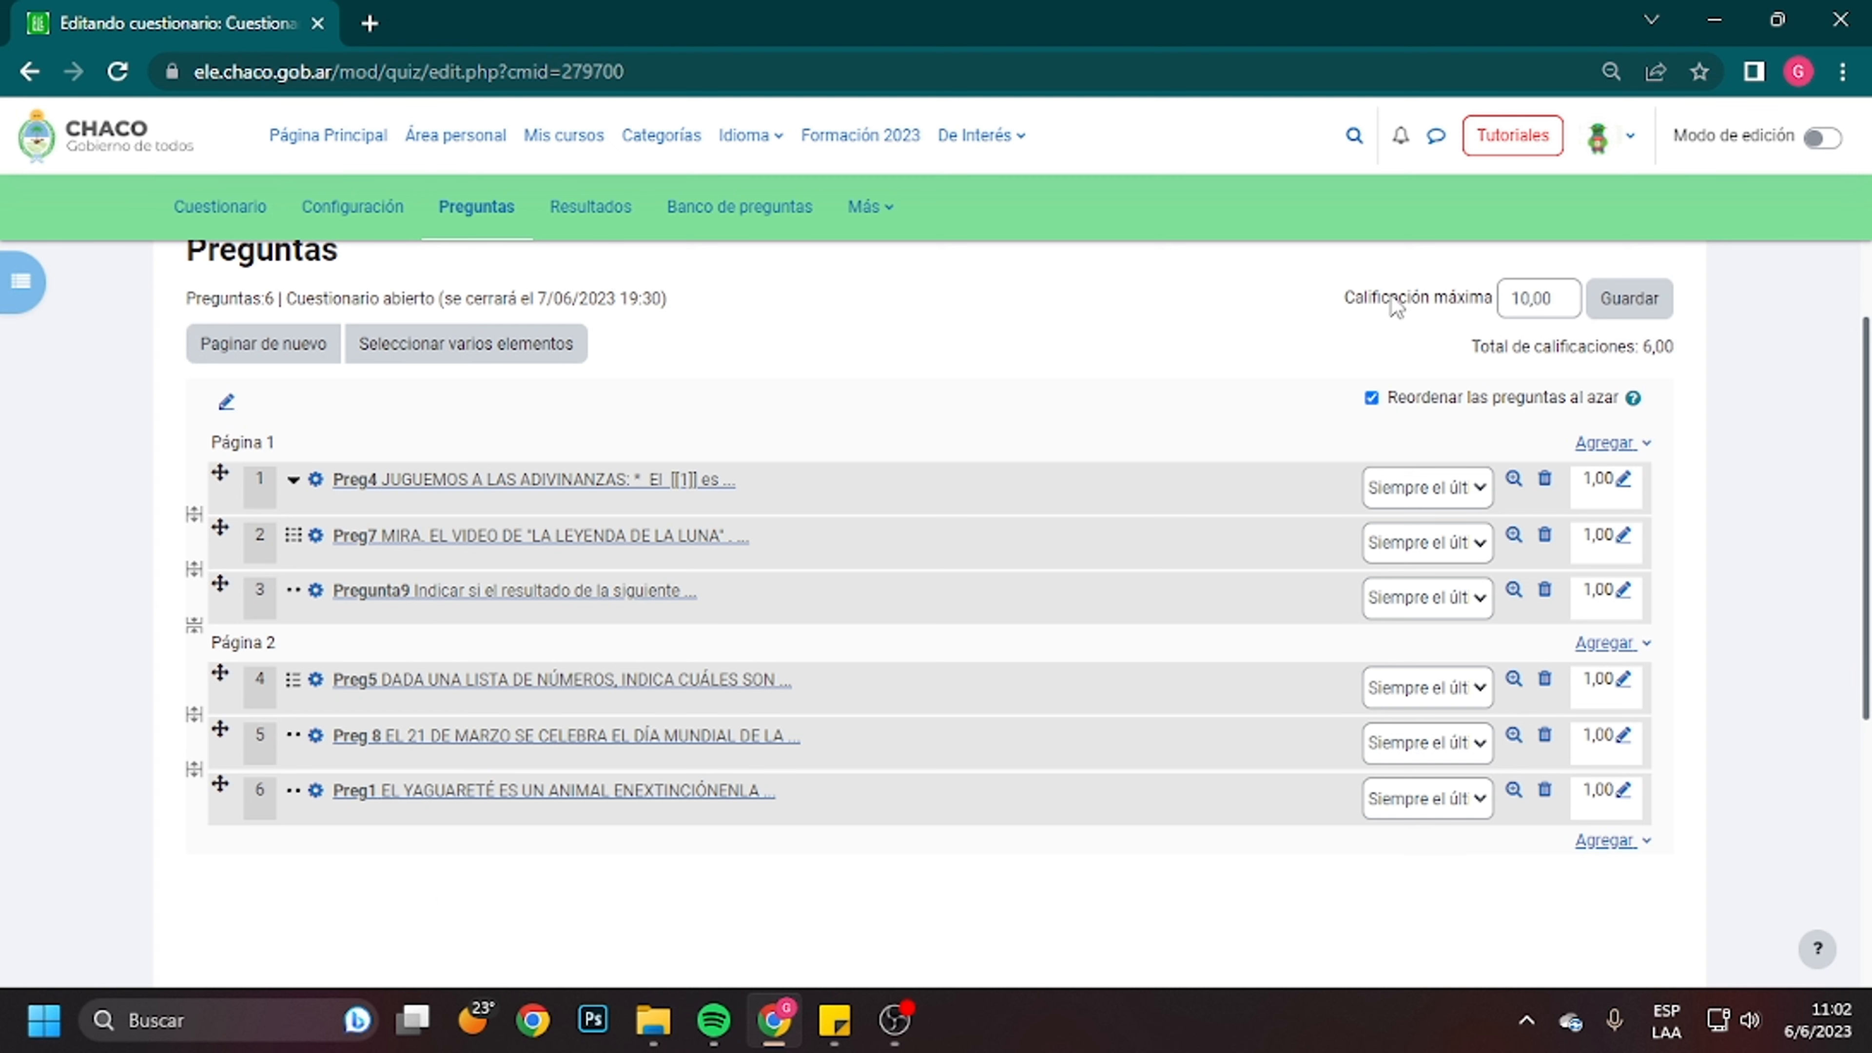
click(210, 204)
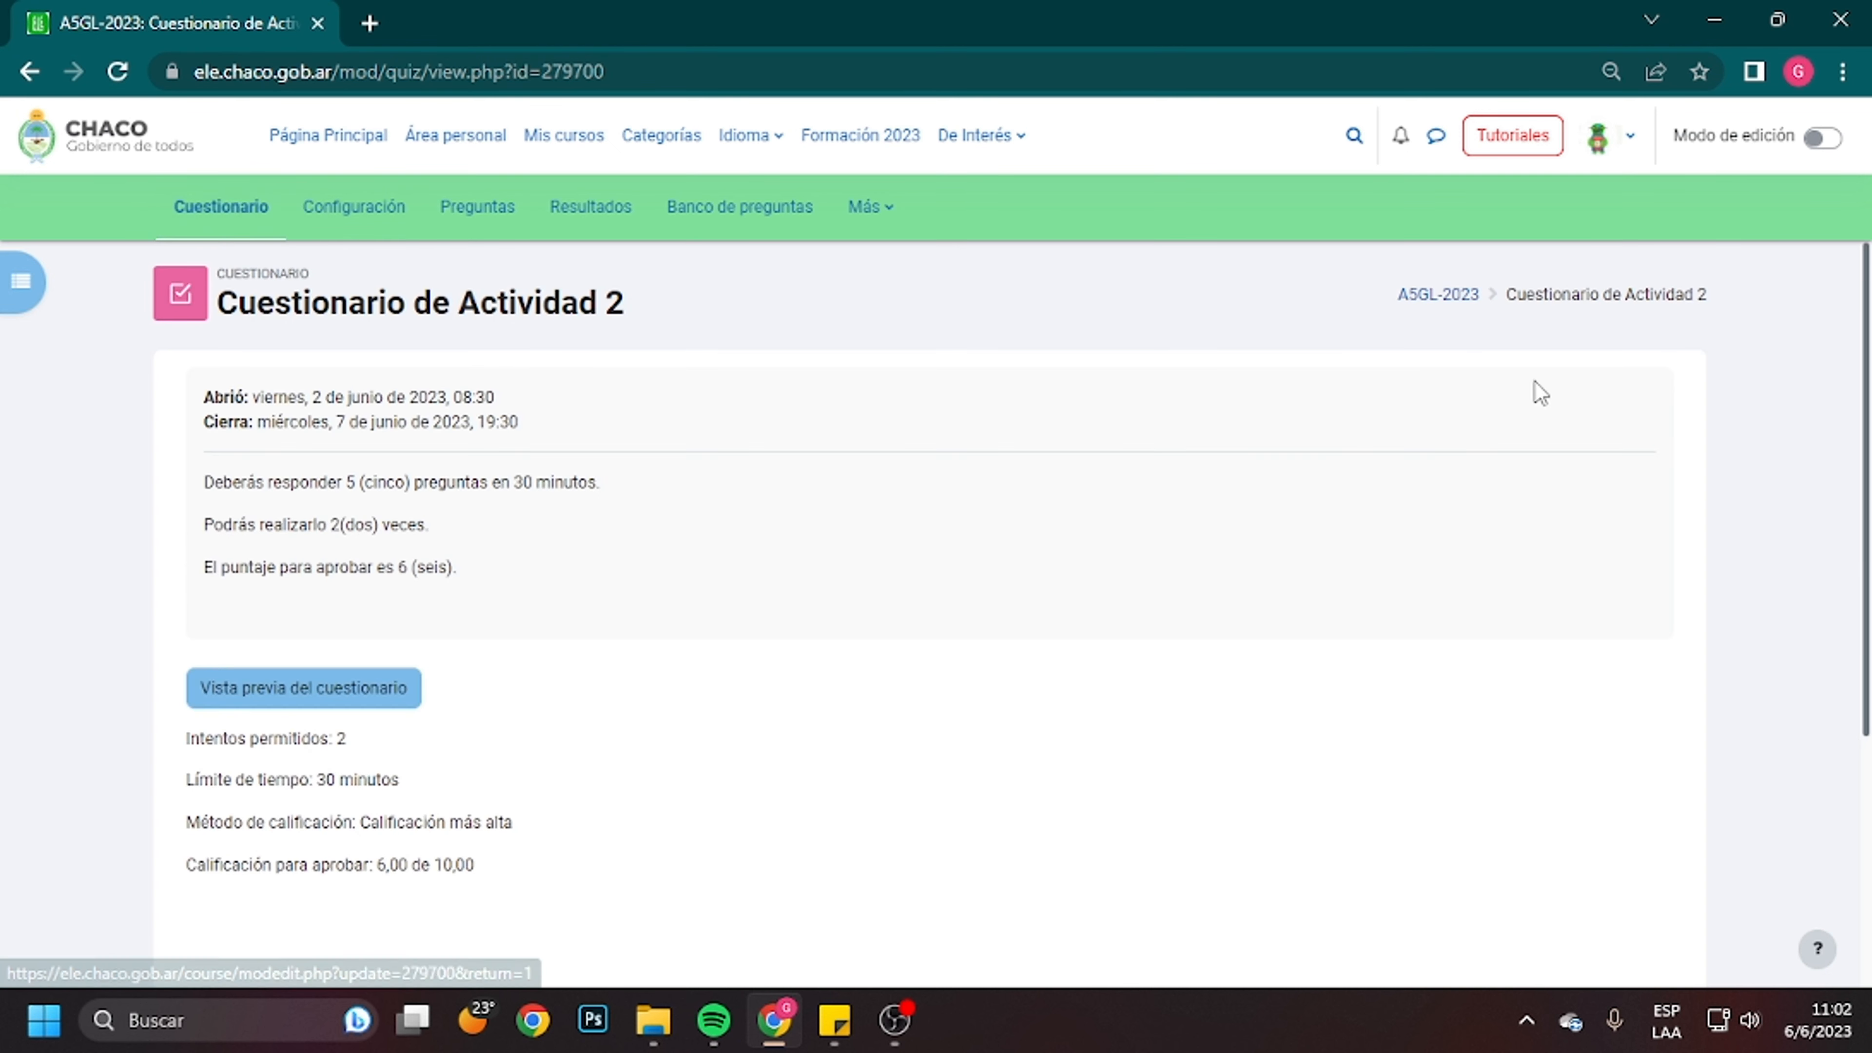